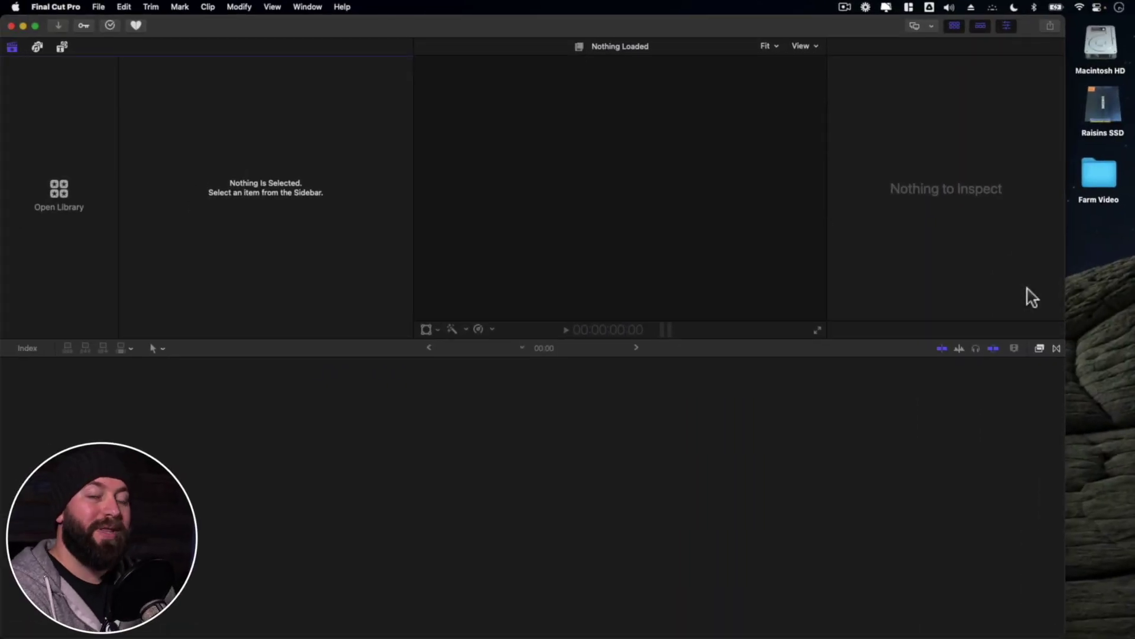
# Step: Look inside the Audio, Stills and Video subfolders of the desktop Farm Video folder
pyautogui.doubleClick(1101, 178)
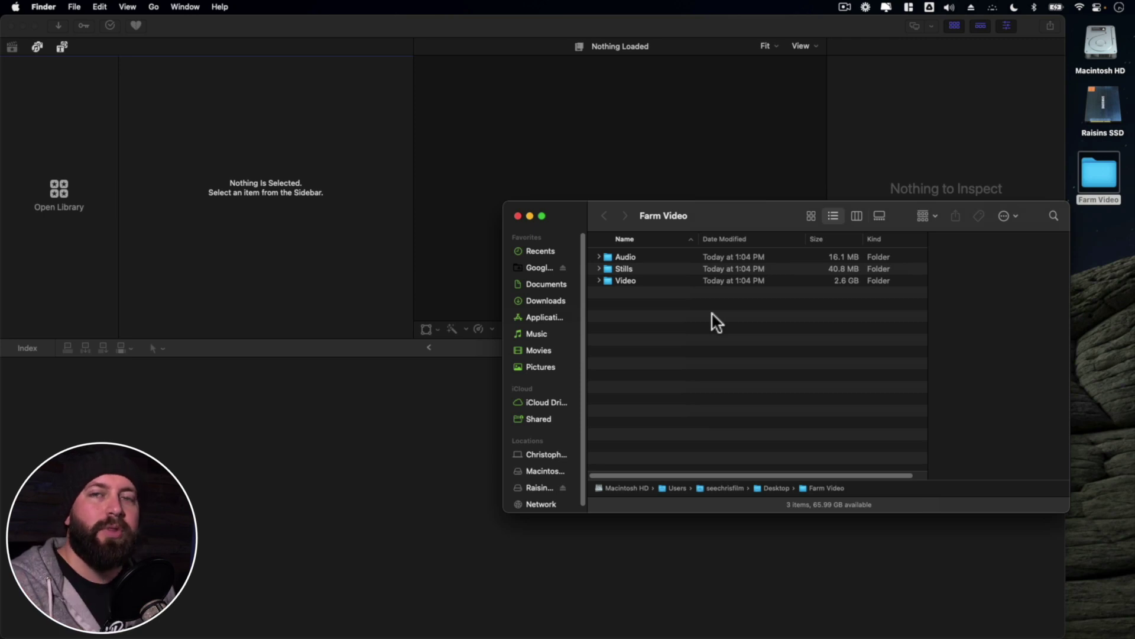
pyautogui.click(598, 257)
pyautogui.click(598, 257)
pyautogui.click(598, 268)
pyautogui.click(597, 268)
pyautogui.click(599, 279)
pyautogui.click(599, 281)
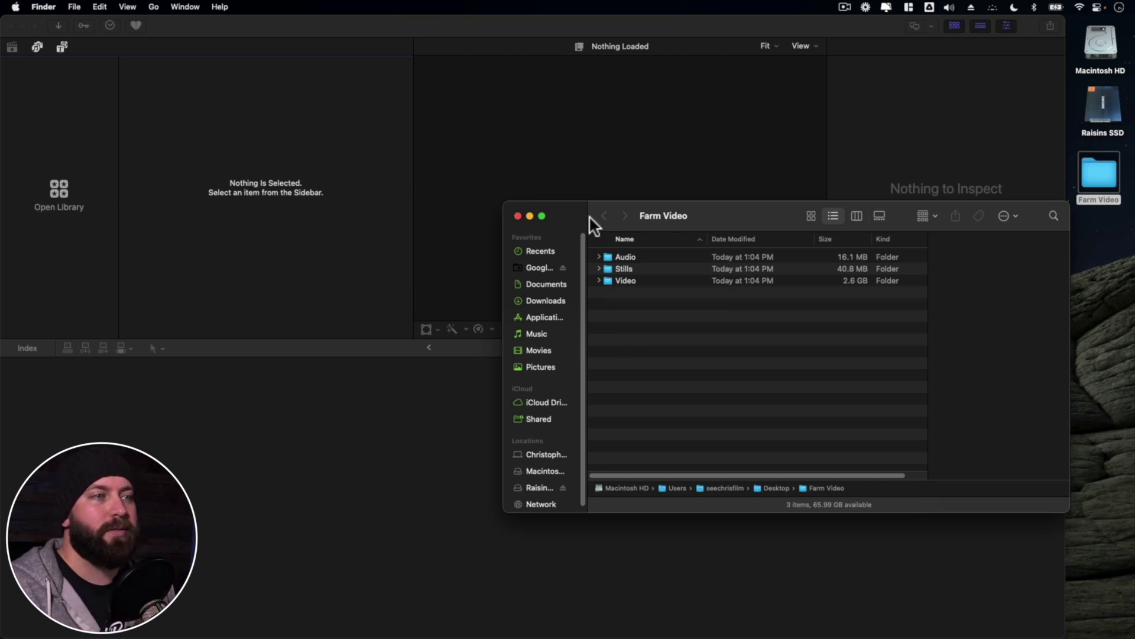
pyautogui.click(518, 215)
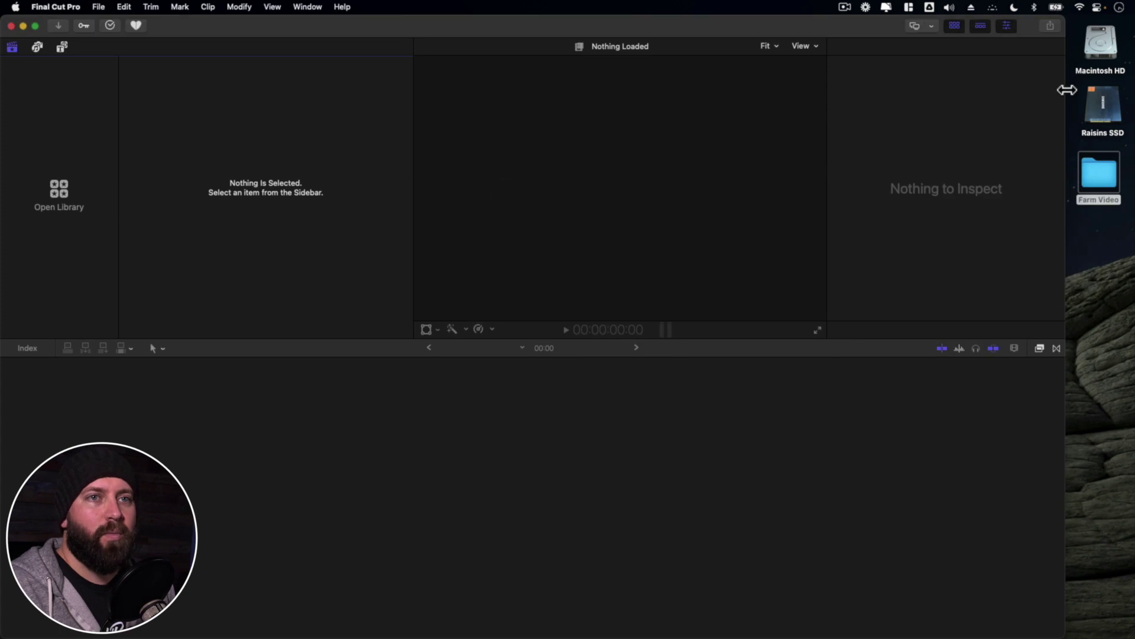
# Step: Create a new library named Farm Video inside the Farm Video folder
pyautogui.moveTo(1066, 91); pyautogui.dragTo(1131, 87)
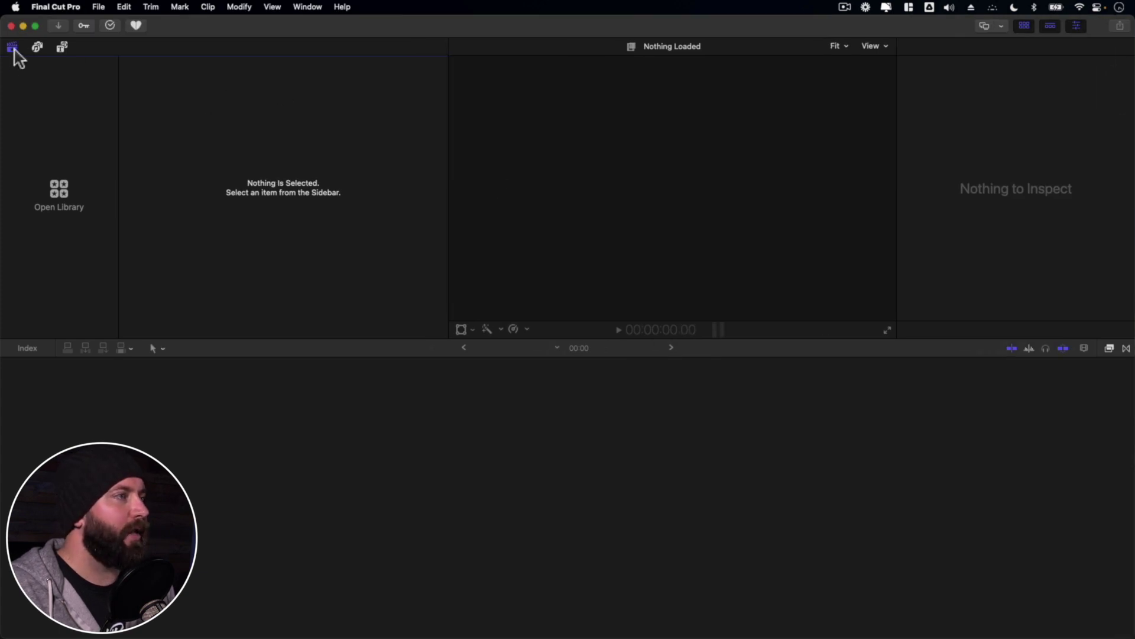
pyautogui.click(59, 195)
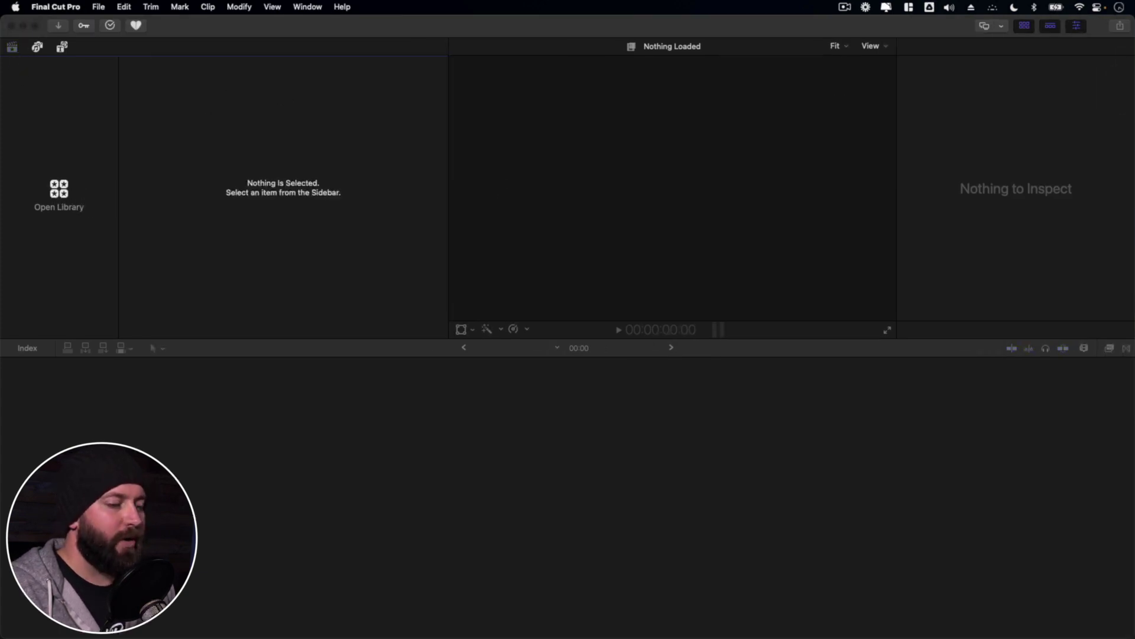
pyautogui.scroll(2, 368, 311)
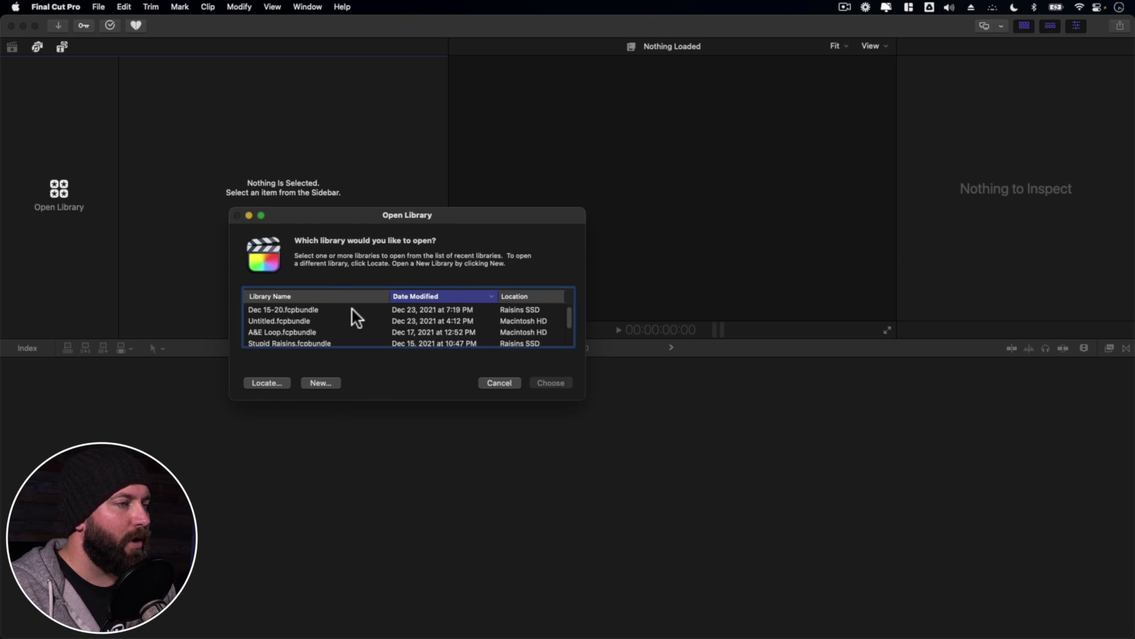
pyautogui.click(320, 382)
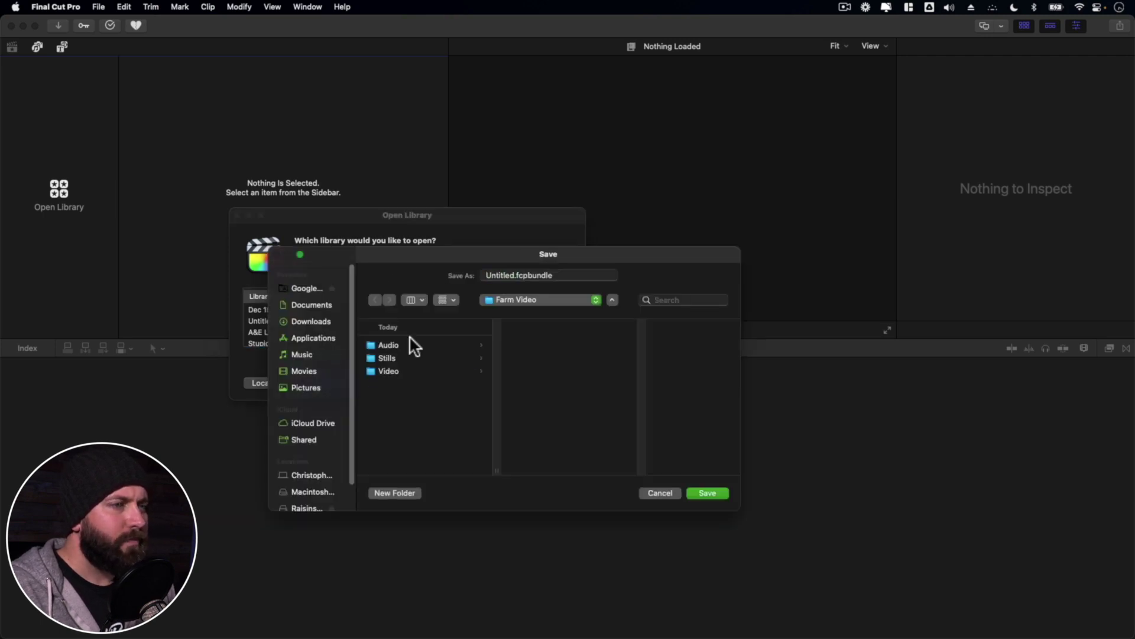
pyautogui.tripleClick(563, 273)
pyautogui.press('BackSpace')
pyautogui.write('Farm Video')
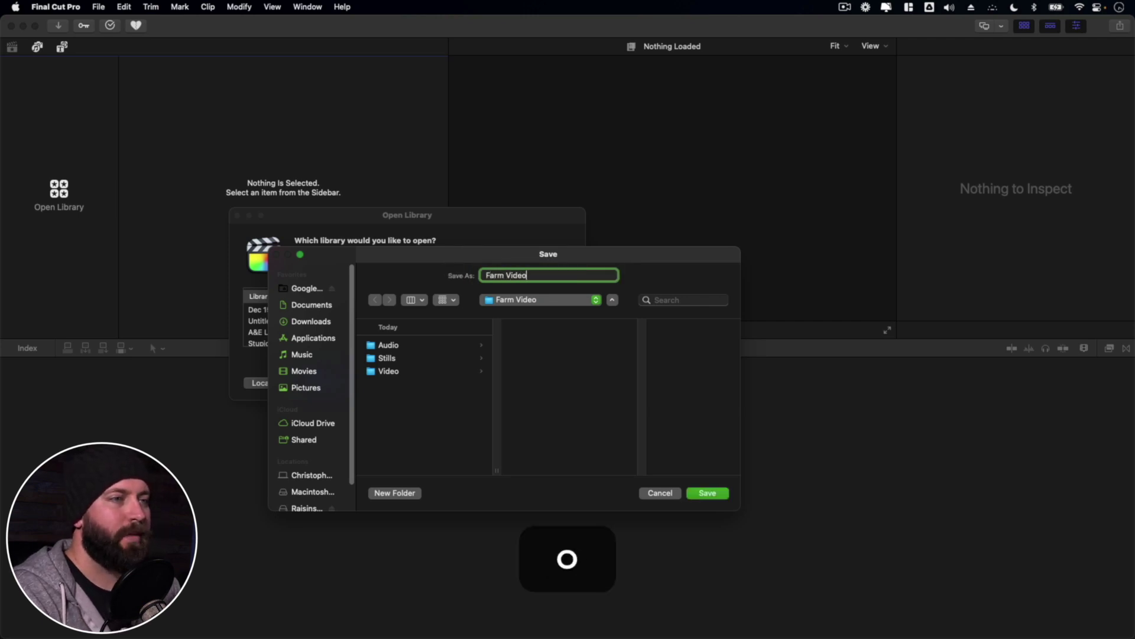
pyautogui.press('Return')
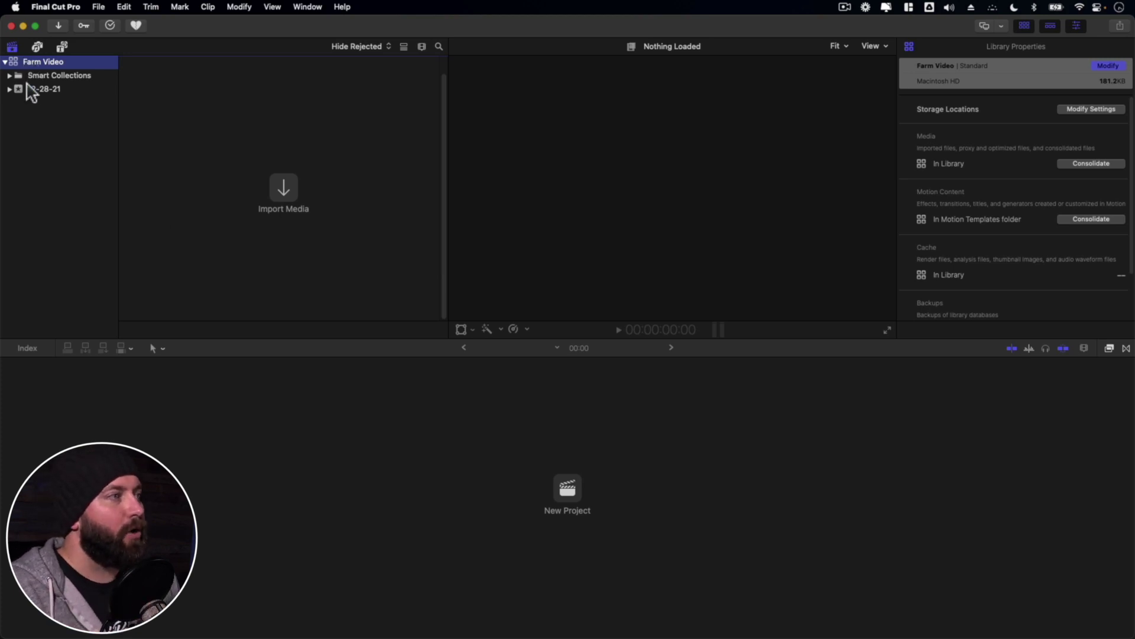
# Step: Rename the 12-28-21 event to Farm Video and collapse it
pyautogui.click(37, 90)
pyautogui.click(43, 89)
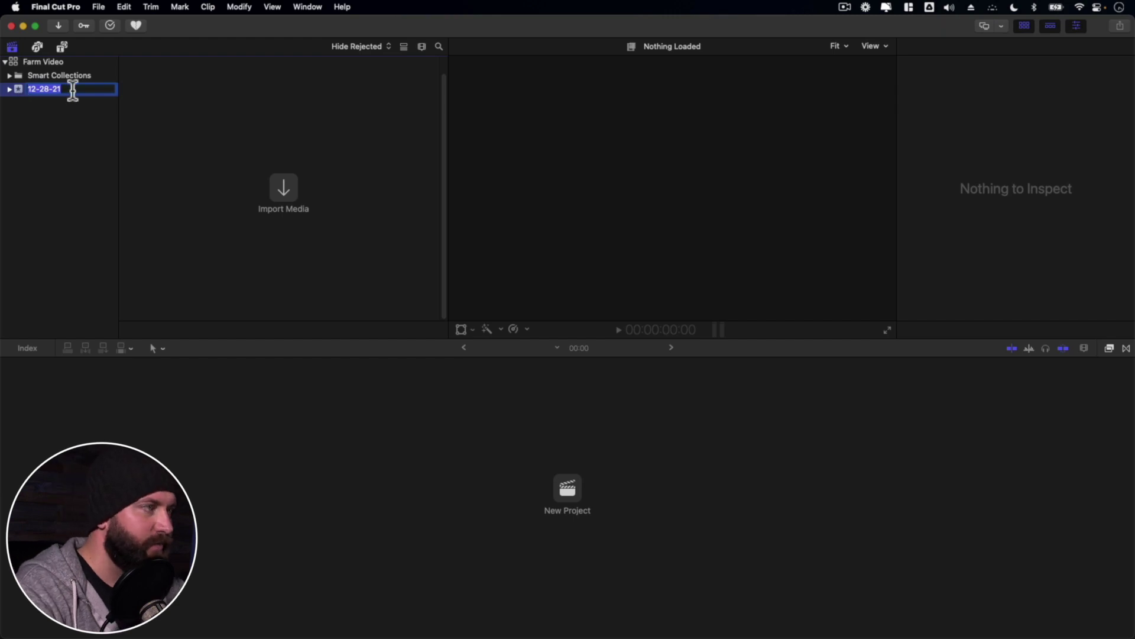
pyautogui.write('F')
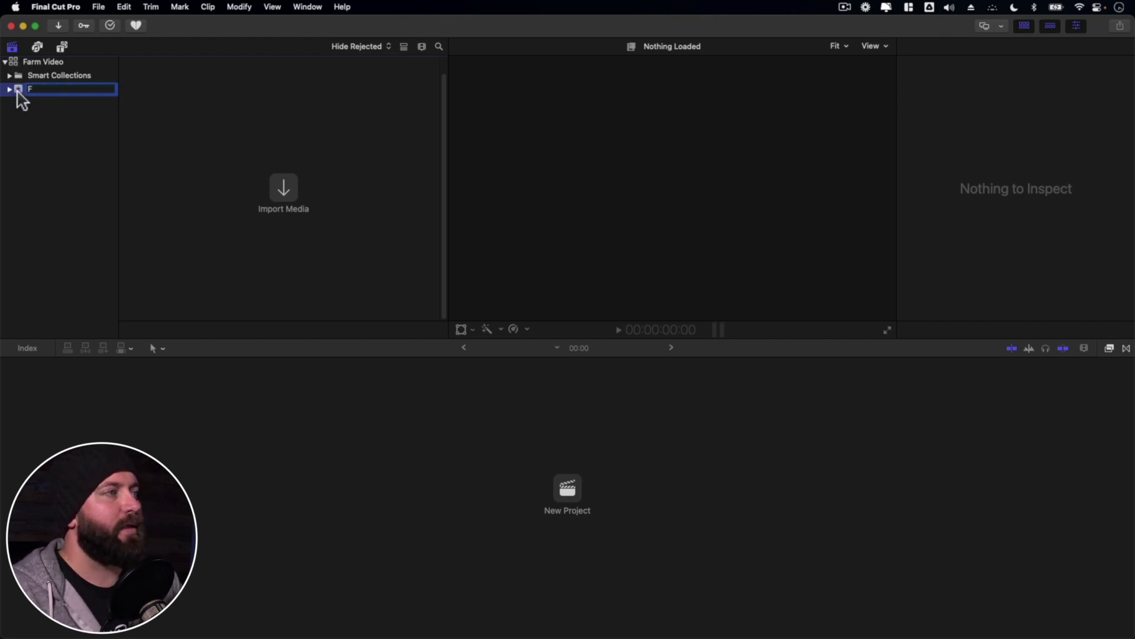
pyautogui.write('arm ')
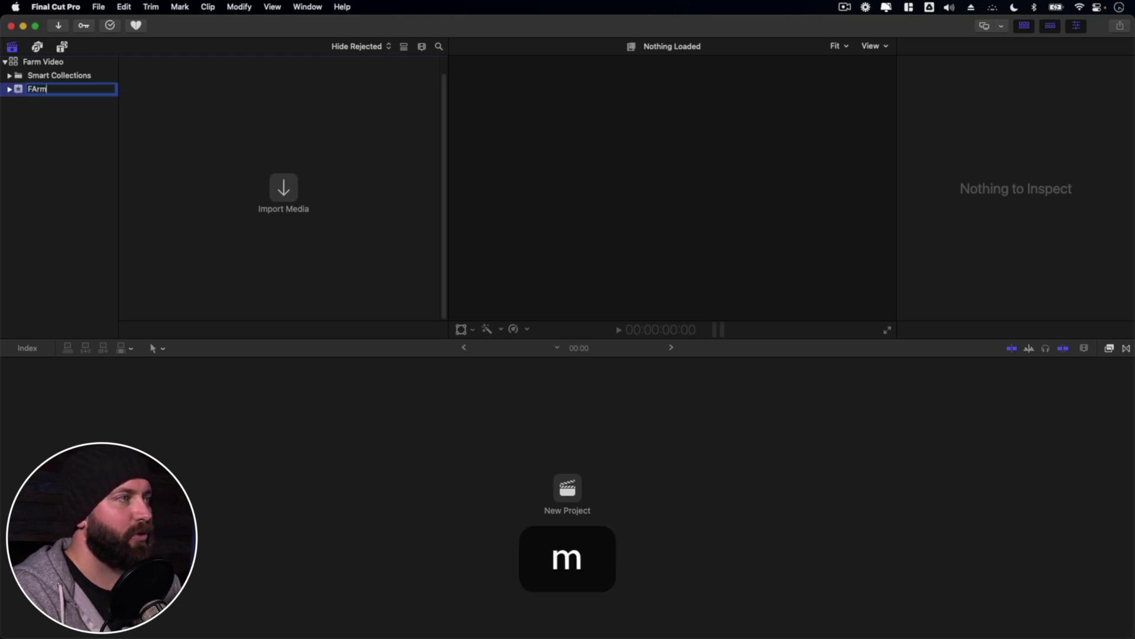
pyautogui.write('Video')
pyautogui.press('Return')
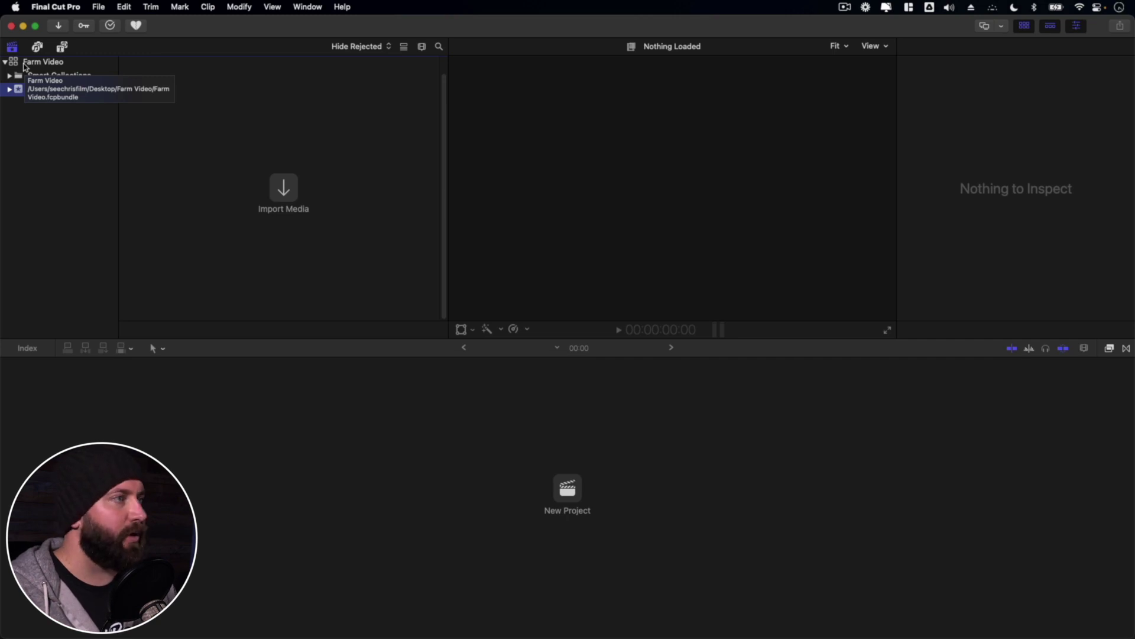
pyautogui.click(10, 89)
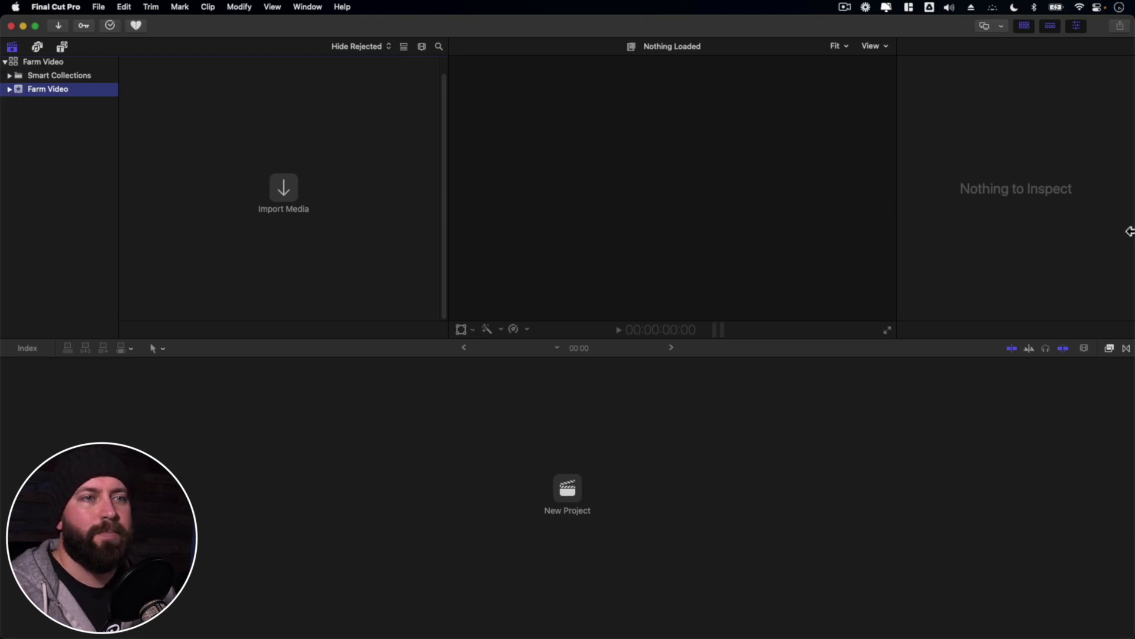
pyautogui.moveTo(1128, 231); pyautogui.dragTo(1067, 231)
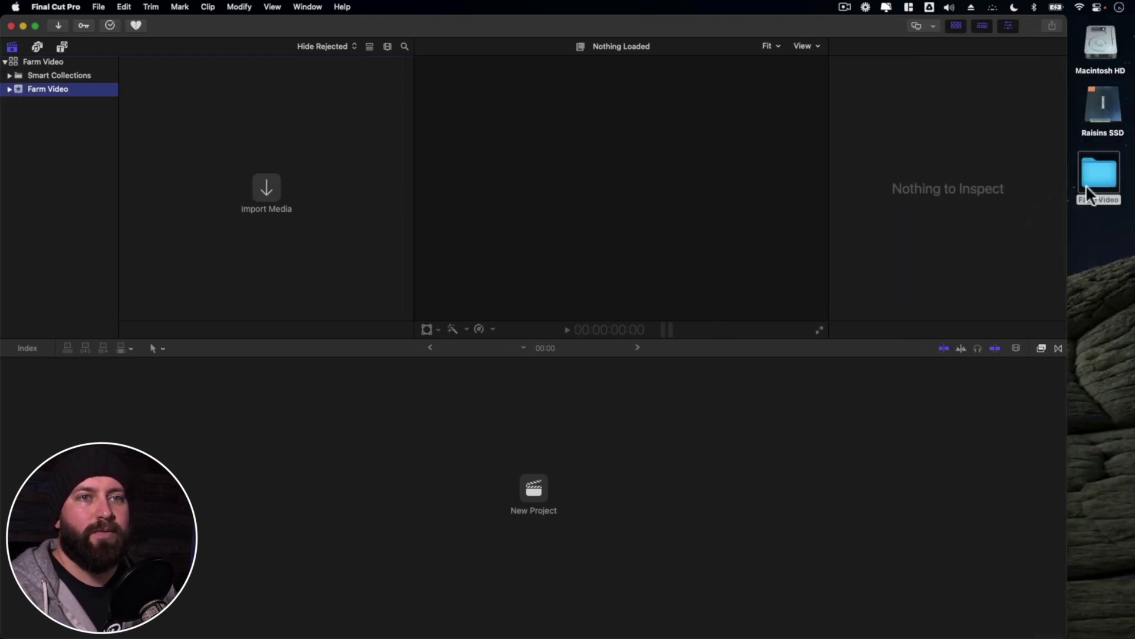
# Step: Import the Stills, Video and Audio folders from Desktop > Farm Video, leaving files in place
pyautogui.click(266, 195)
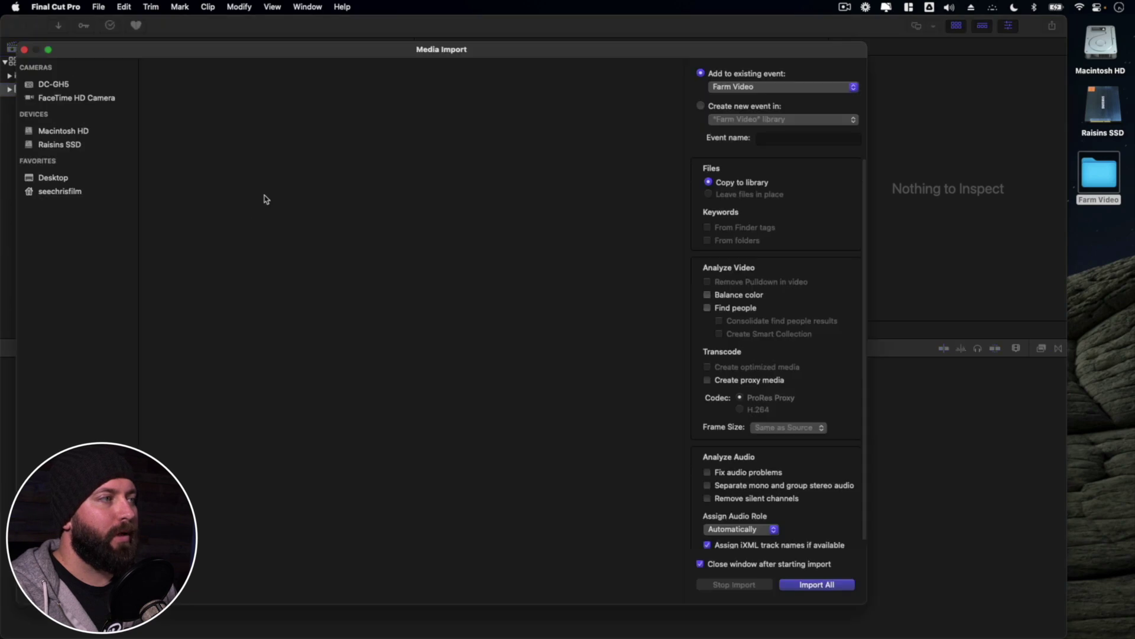
pyautogui.moveTo(265, 50); pyautogui.dragTo(516, 45)
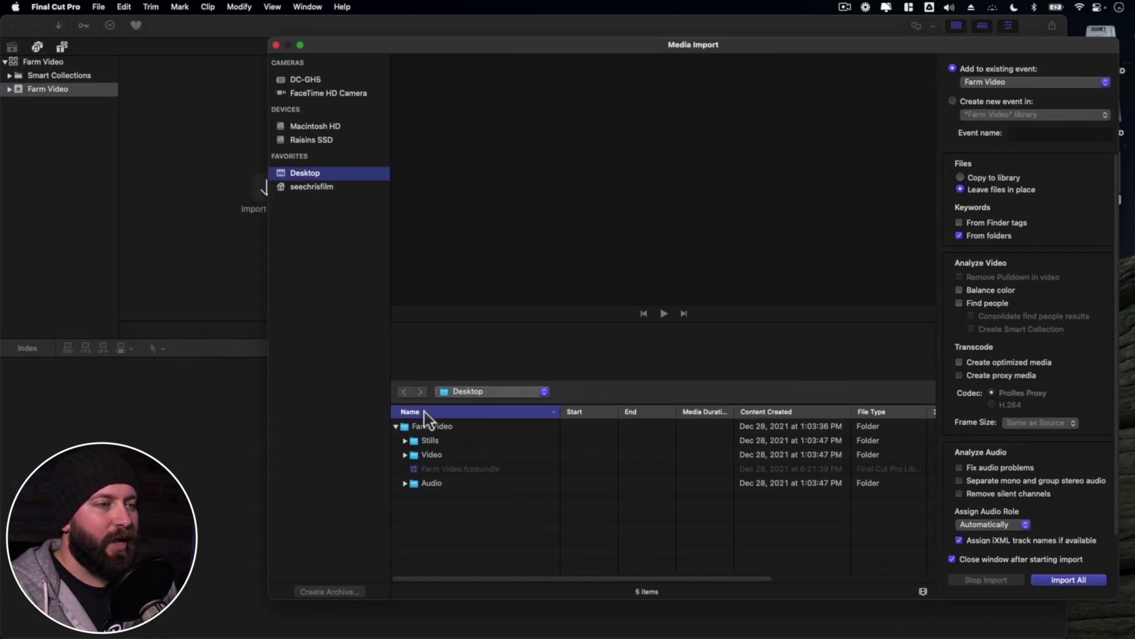
pyautogui.click(430, 425)
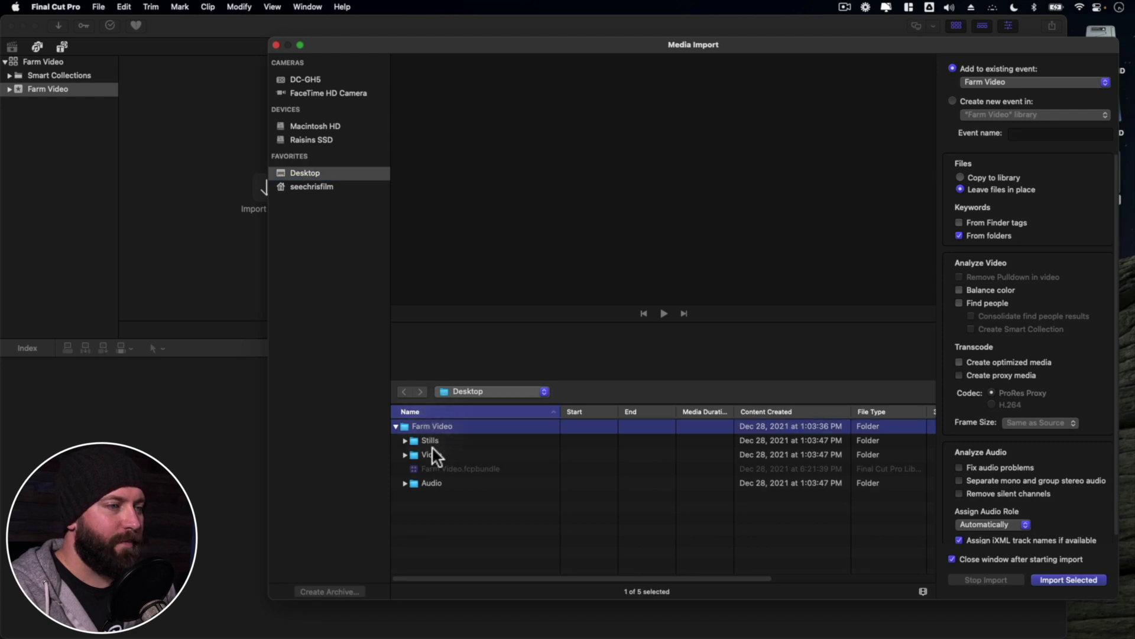
pyautogui.click(431, 440)
pyautogui.keyDown('super'); pyautogui.click(439, 453); pyautogui.keyUp('super')
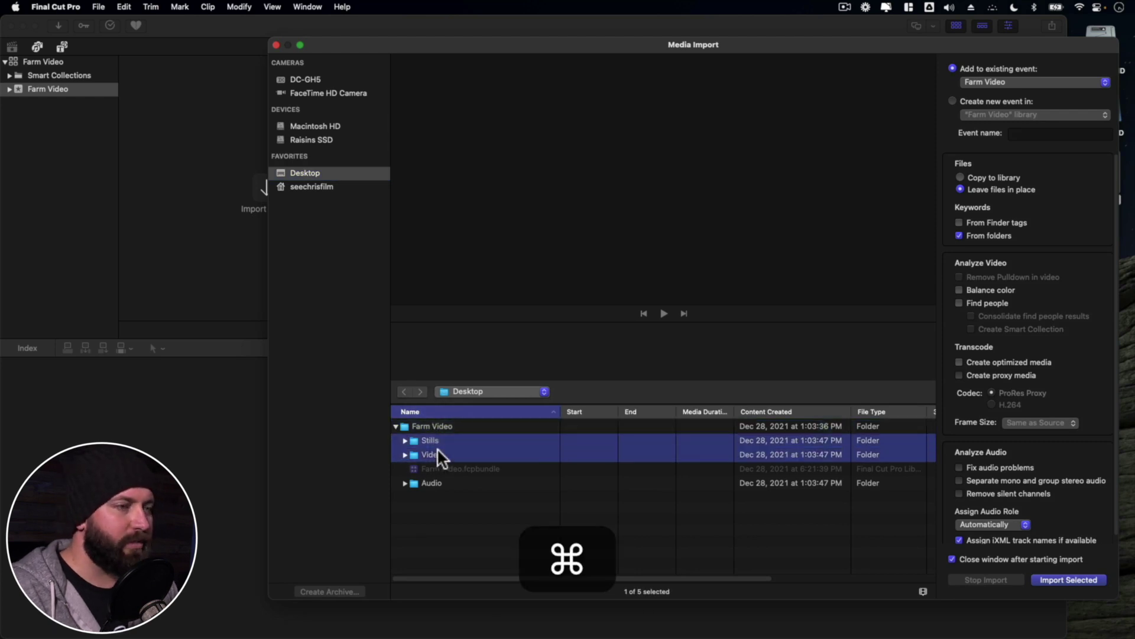
pyautogui.keyDown('super'); pyautogui.click(440, 483); pyautogui.keyUp('super')
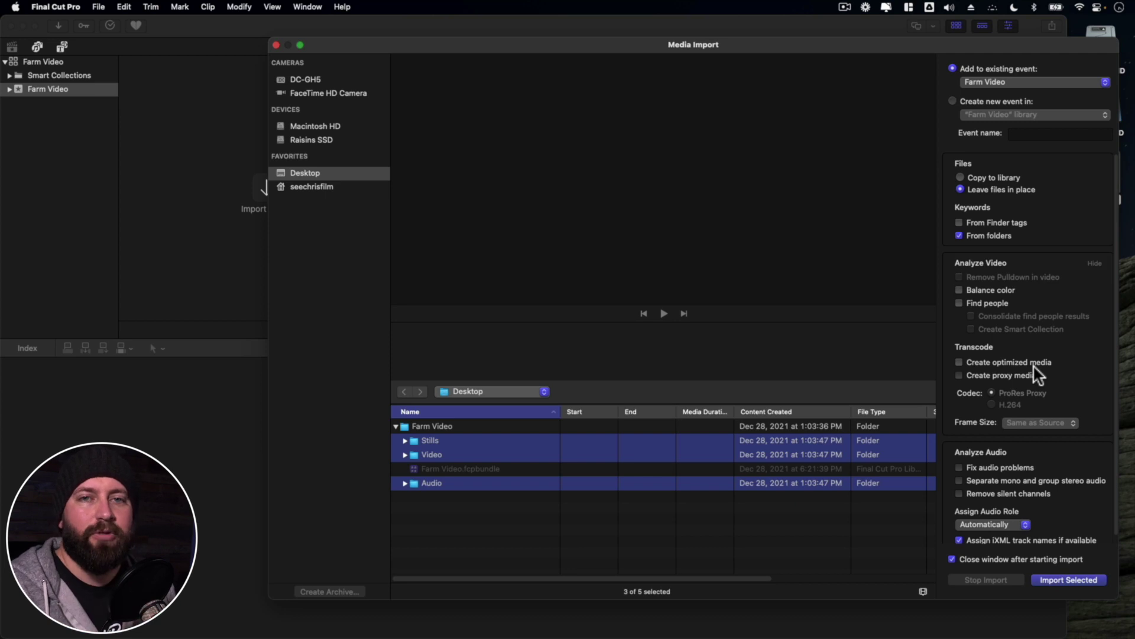
pyautogui.click(1070, 579)
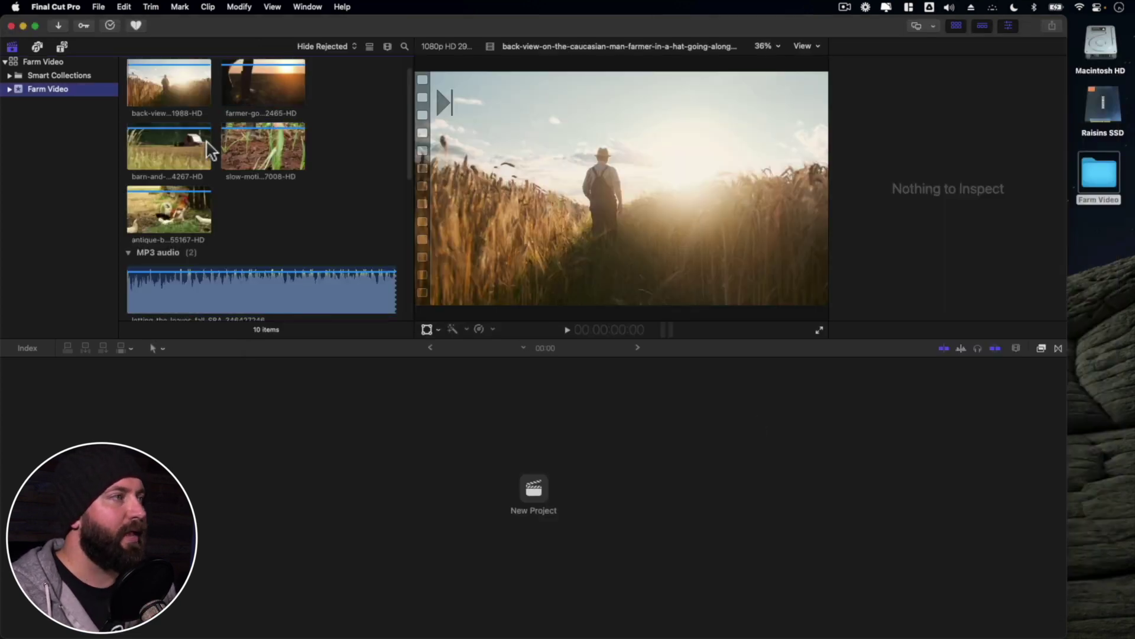
# Step: Check the Audio, Stills and Video keyword collections, then show all ten event clips
pyautogui.click(9, 89)
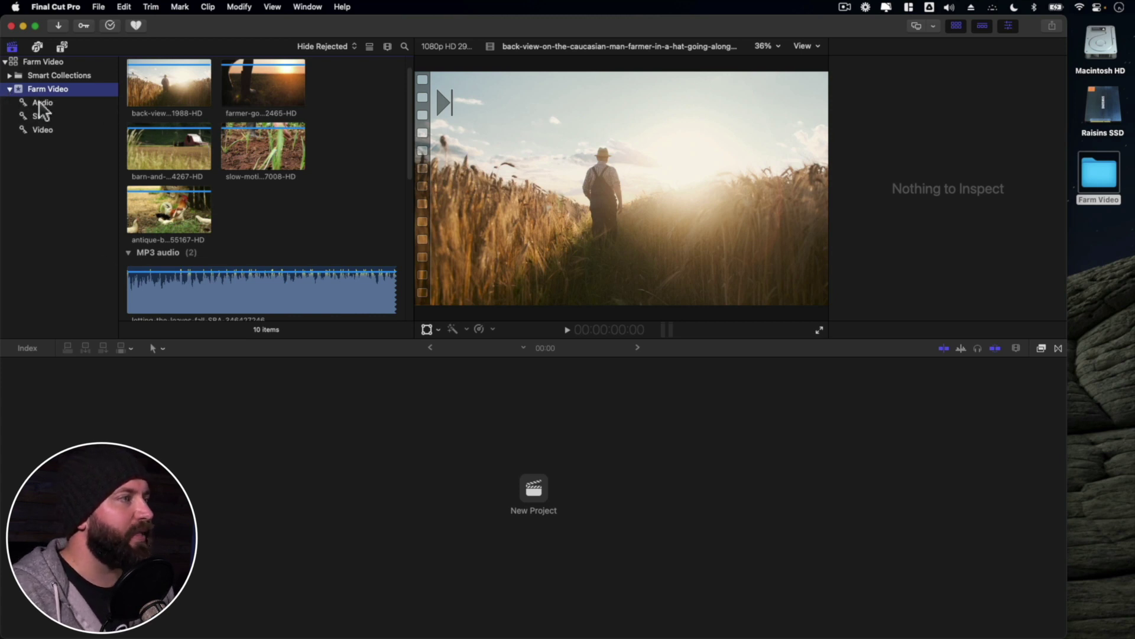
pyautogui.click(40, 103)
pyautogui.click(41, 116)
pyautogui.keyDown('shift'); pyautogui.click(46, 128); pyautogui.keyUp('shift')
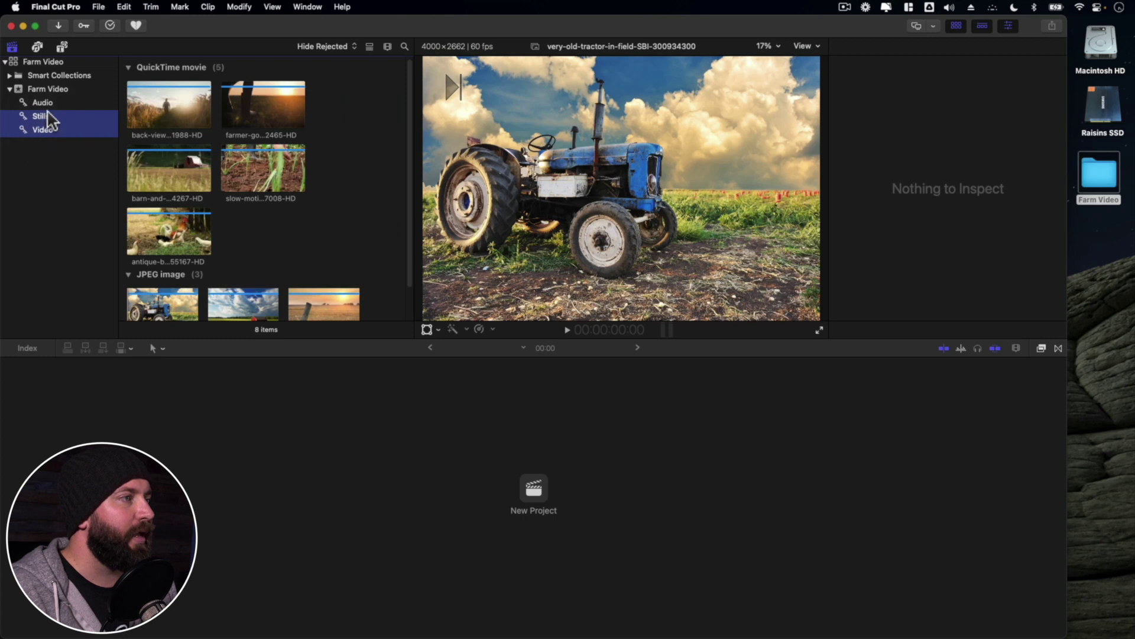
pyautogui.click(36, 90)
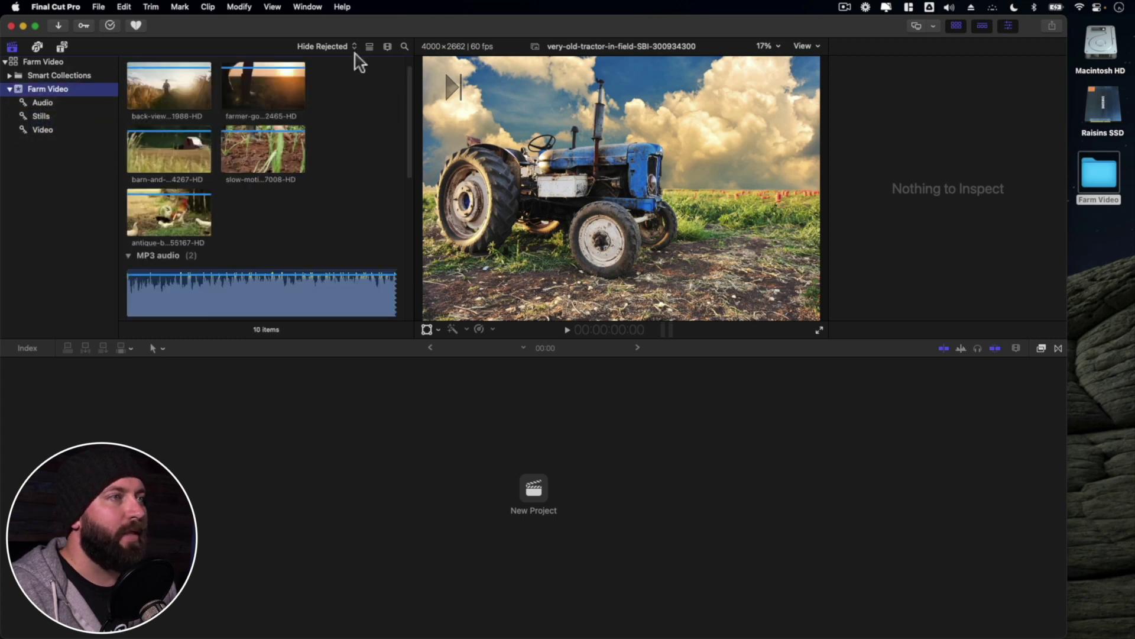
# Step: Resize the clip thumbnails and group the browser clips by File Type
pyautogui.click(388, 46)
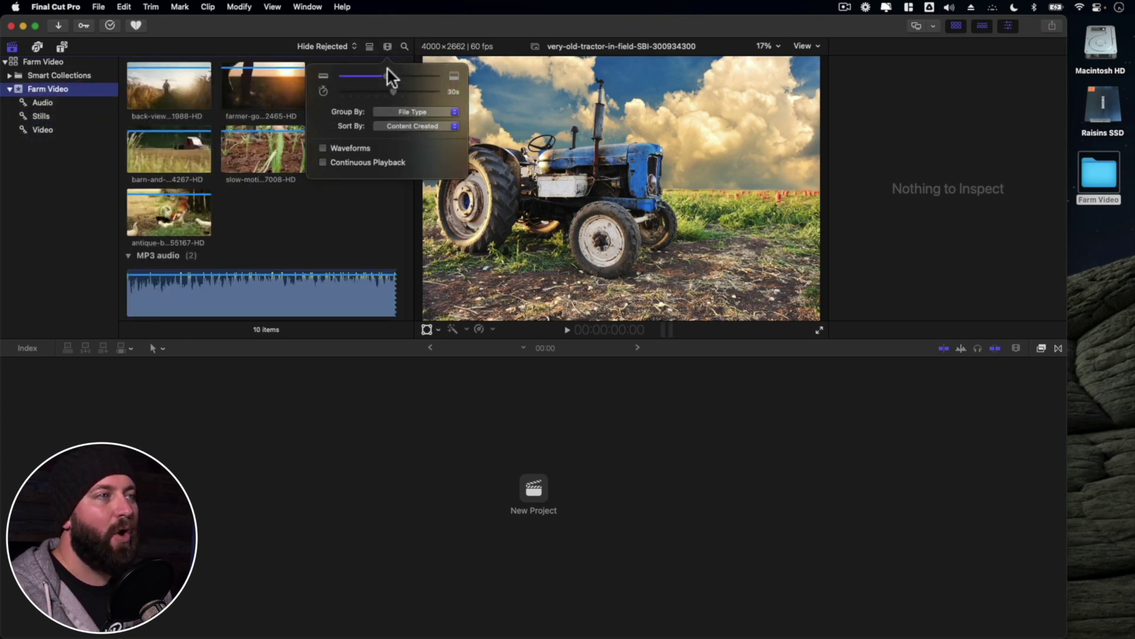
pyautogui.moveTo(389, 75); pyautogui.dragTo(327, 91)
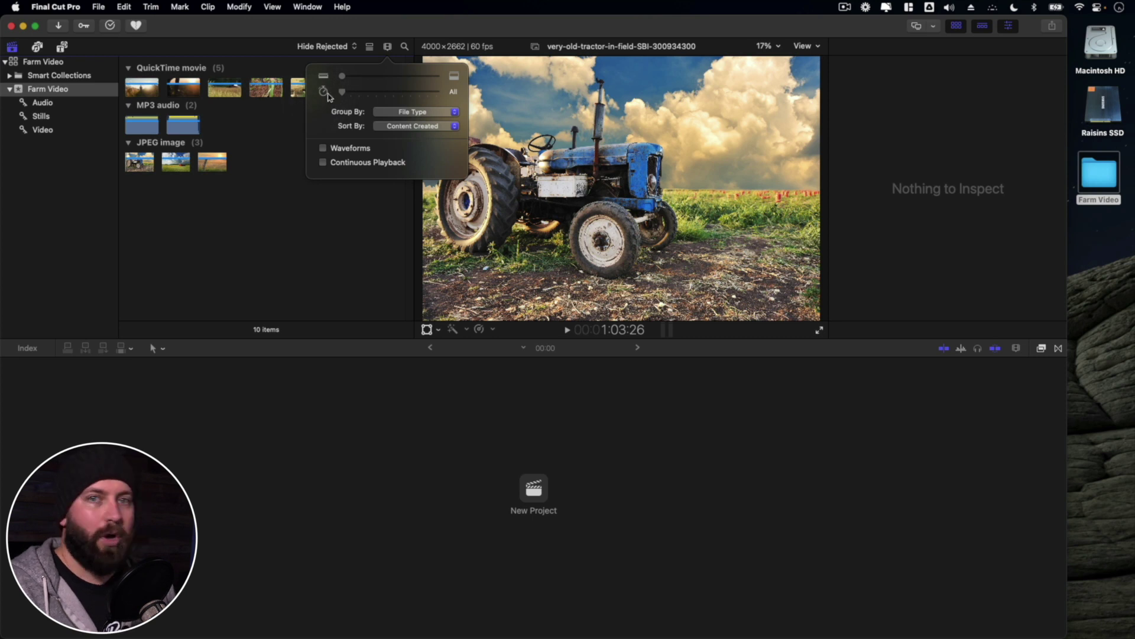
pyautogui.click(429, 111)
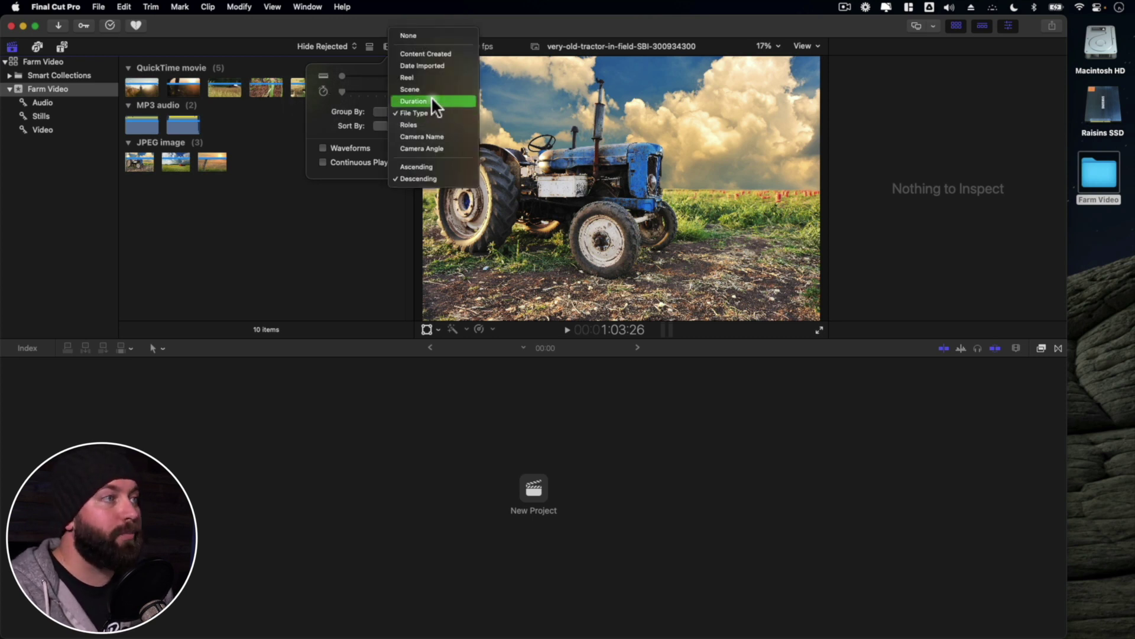
pyautogui.click(431, 96)
pyautogui.click(432, 111)
pyautogui.click(433, 148)
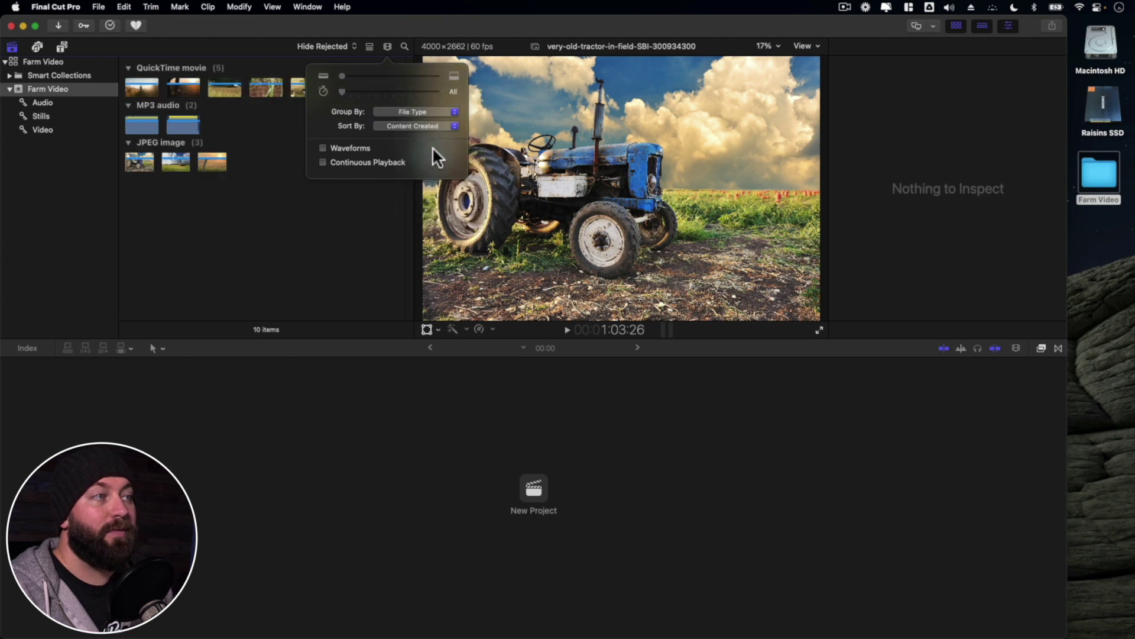
pyautogui.click(387, 47)
# Step: Try list view with the farmer clip selected, then return to filmstrip view
pyautogui.click(370, 47)
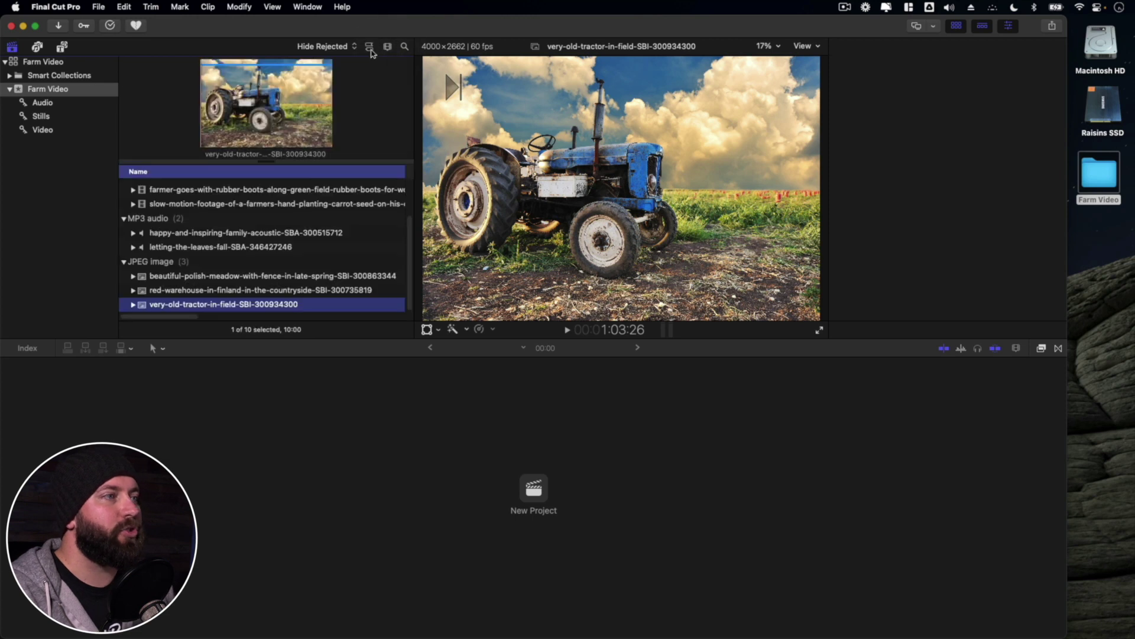
pyautogui.click(328, 190)
pyautogui.click(370, 47)
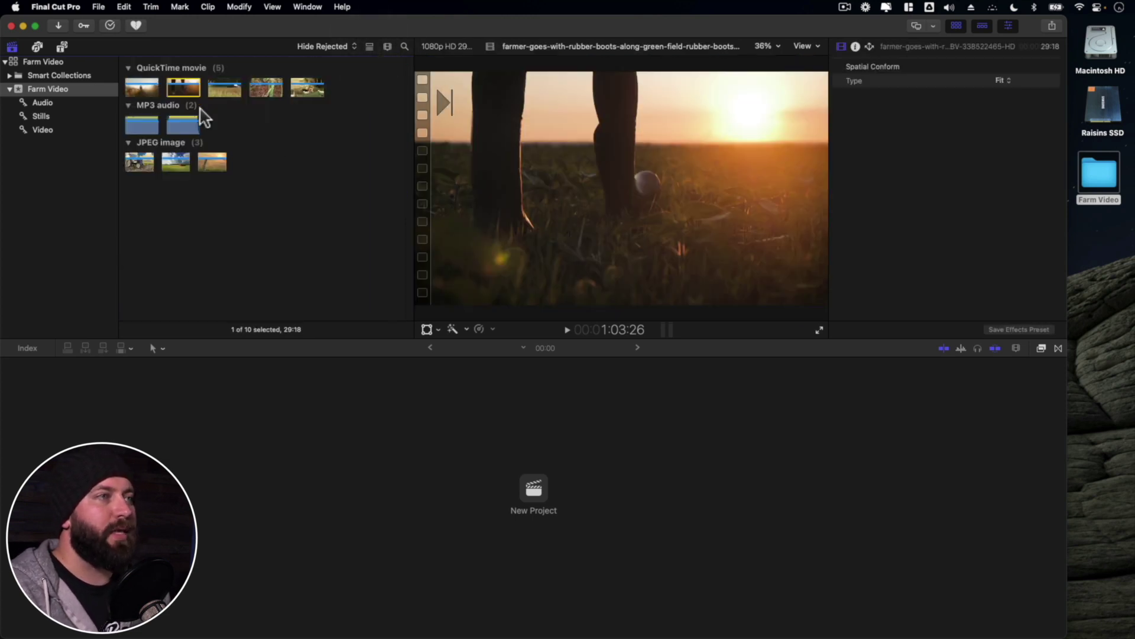
# Step: Mark ranges of the planting, farmer and back-view clips as favourites
pyautogui.moveTo(330, 69); pyautogui.dragTo(284, 168)
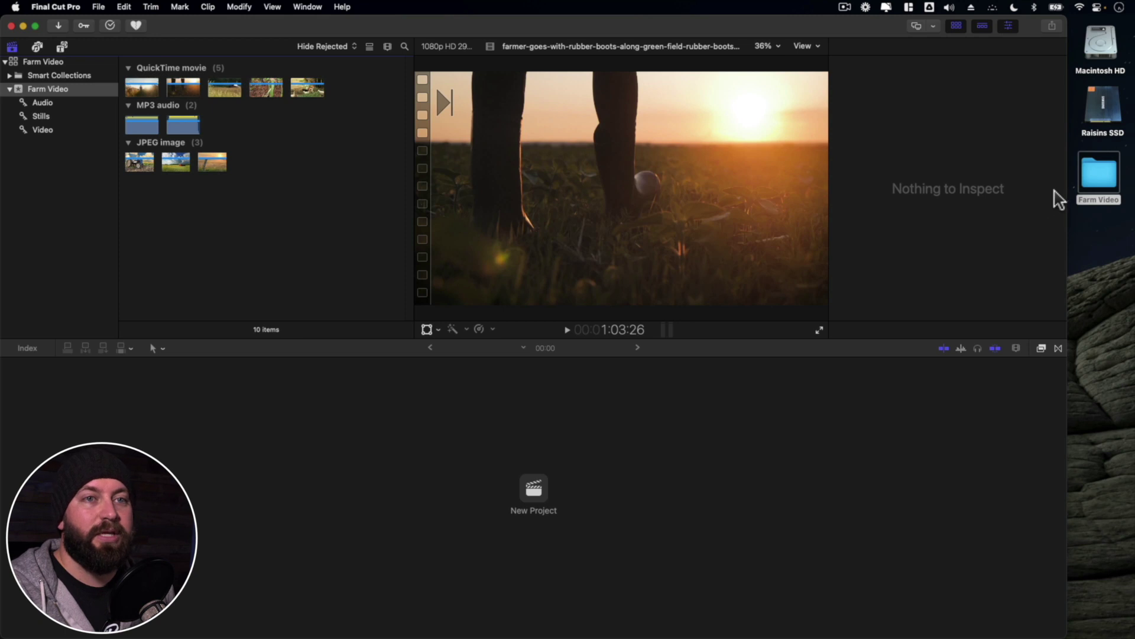
pyautogui.moveTo(1064, 192); pyautogui.dragTo(1133, 174)
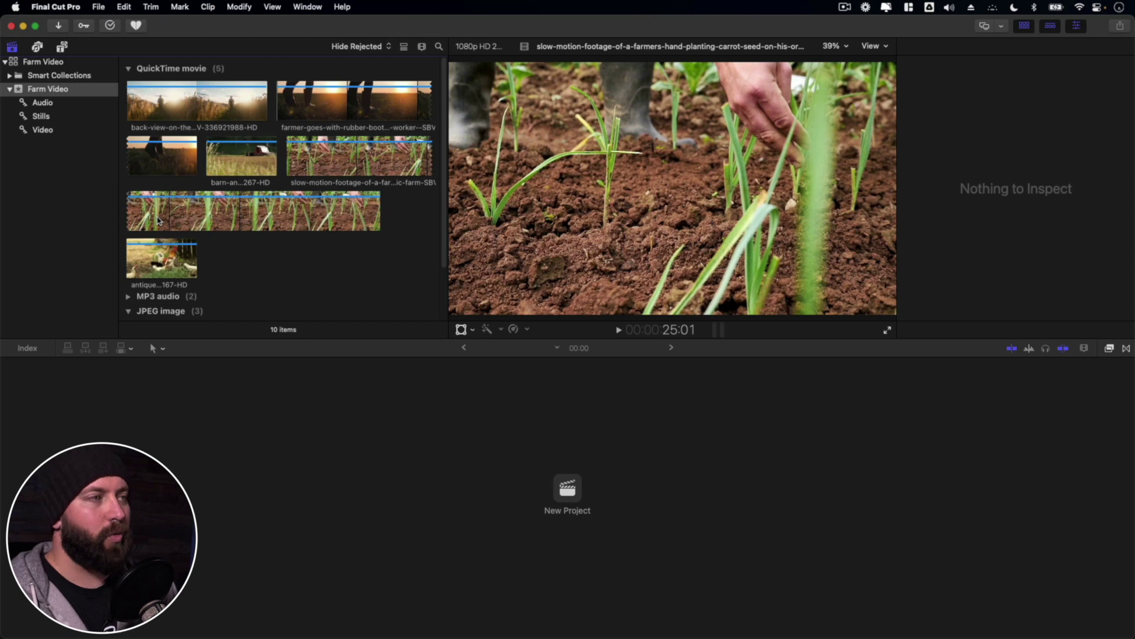
pyautogui.press('i')
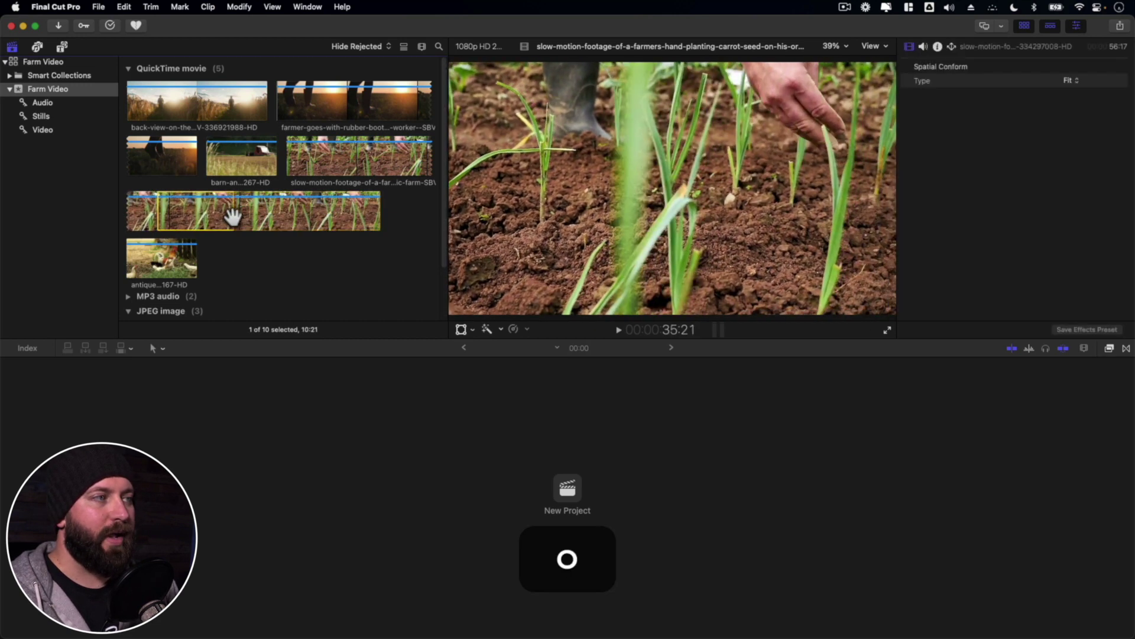
pyautogui.press('f')
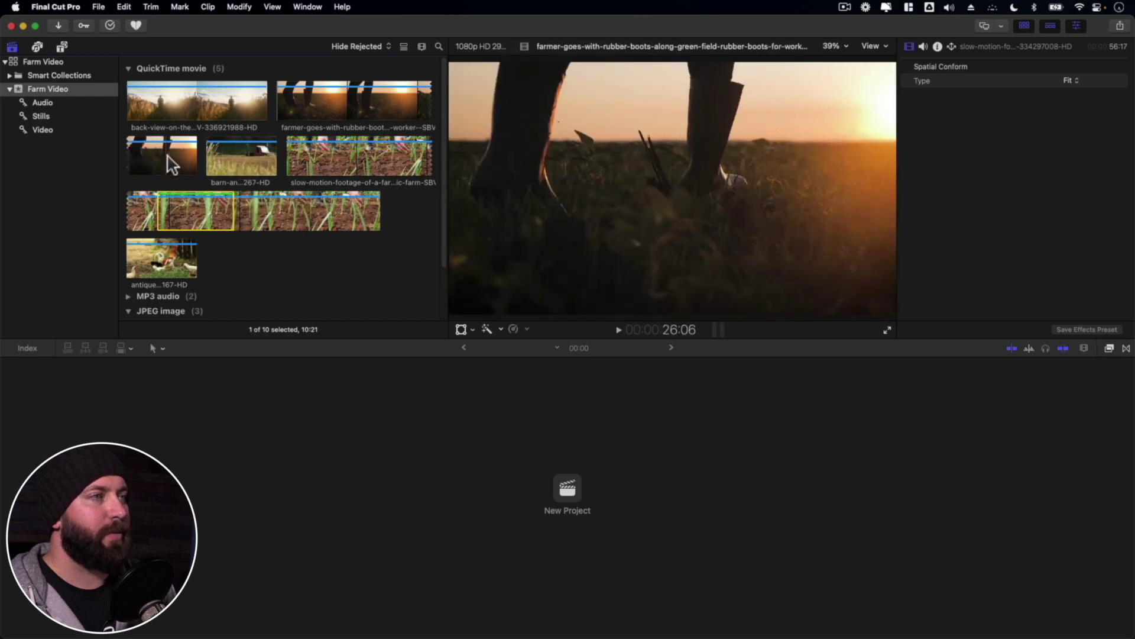
pyautogui.moveTo(332, 101); pyautogui.dragTo(387, 99)
pyautogui.press('f')
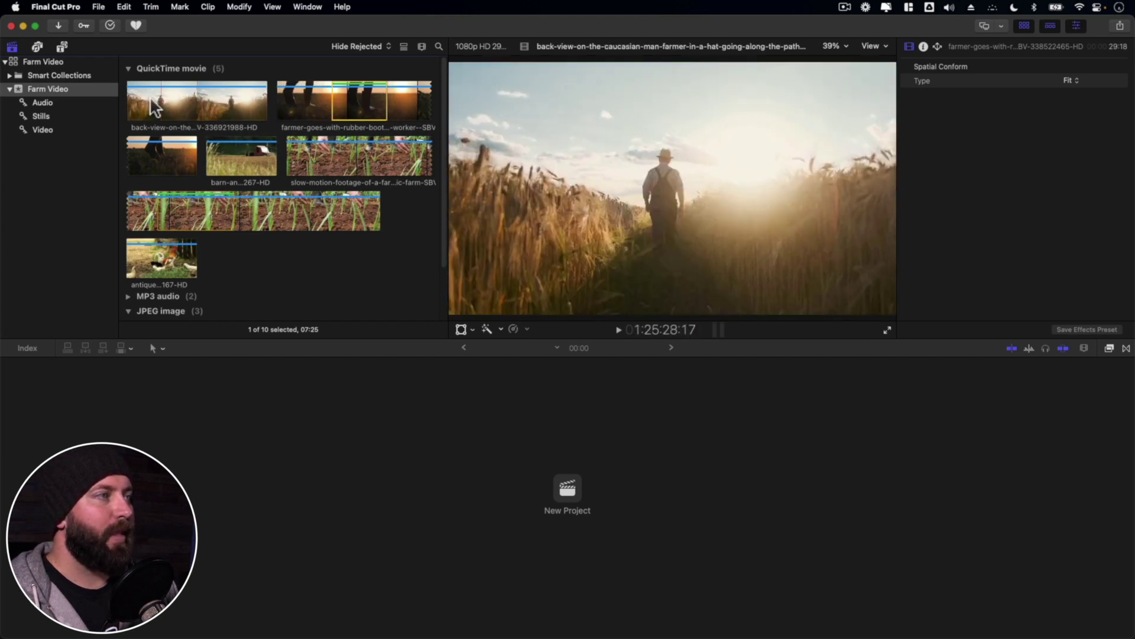
pyautogui.moveTo(144, 99); pyautogui.dragTo(207, 100)
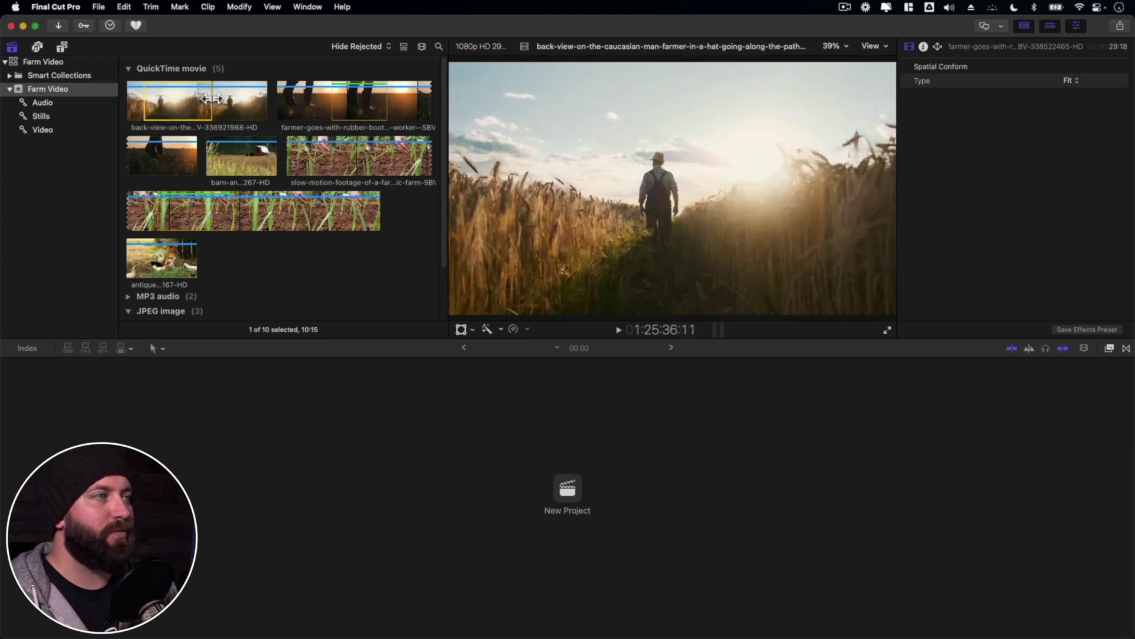
pyautogui.press('f')
pyautogui.press('Down')
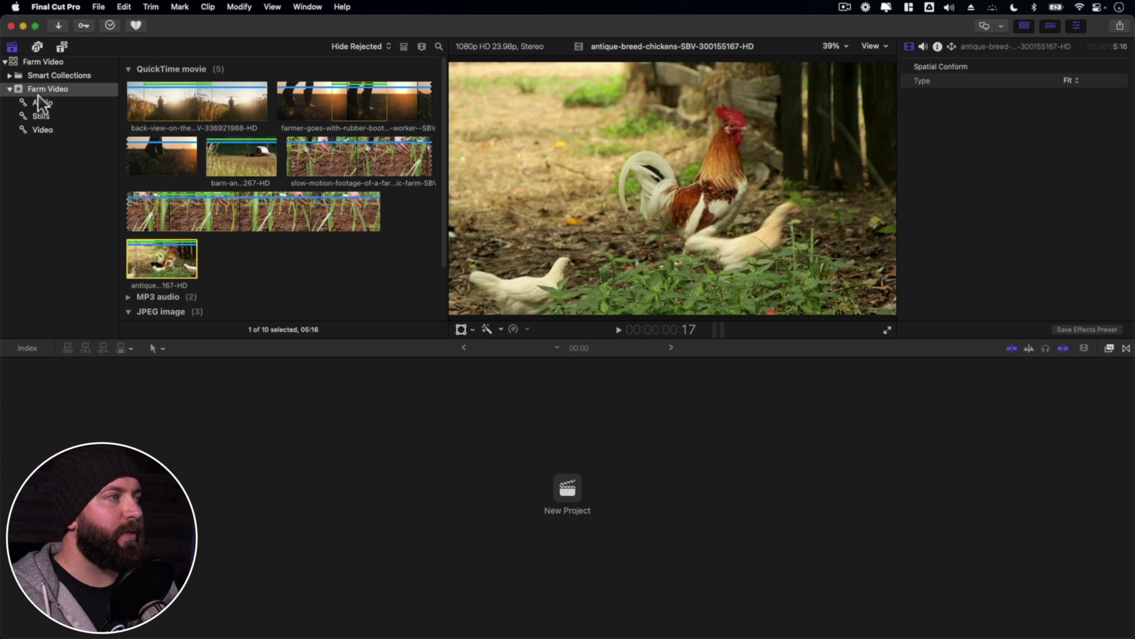
# Step: Show the Favorites smart collection and create a 1080p HD project named Farm Video
pyautogui.click(9, 76)
pyautogui.click(52, 116)
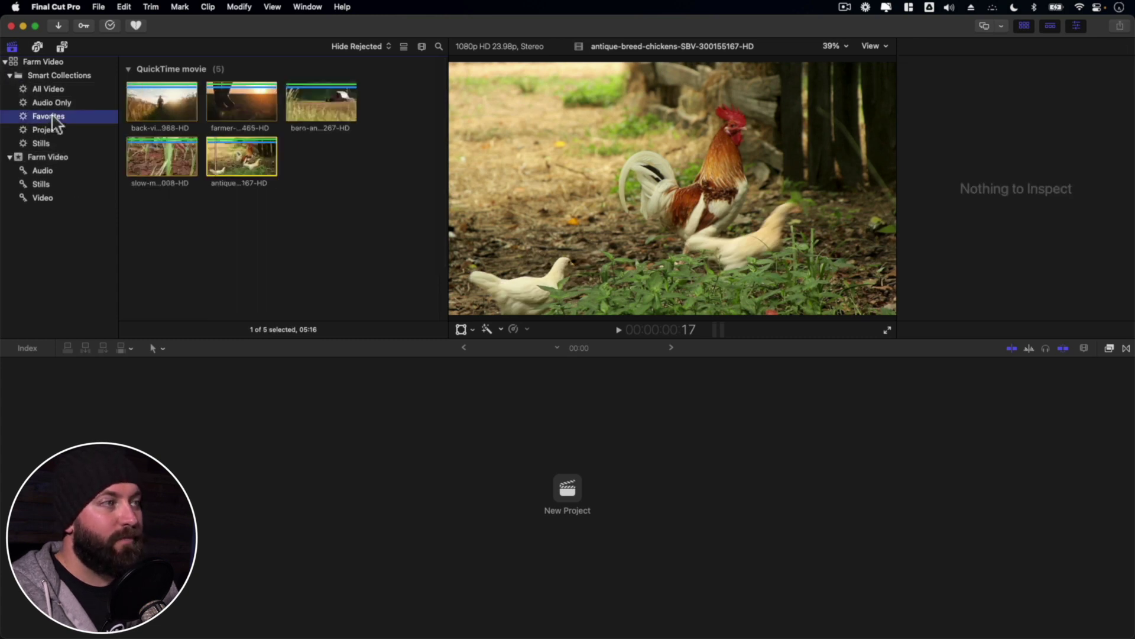
pyautogui.click(566, 490)
pyautogui.write('Farm')
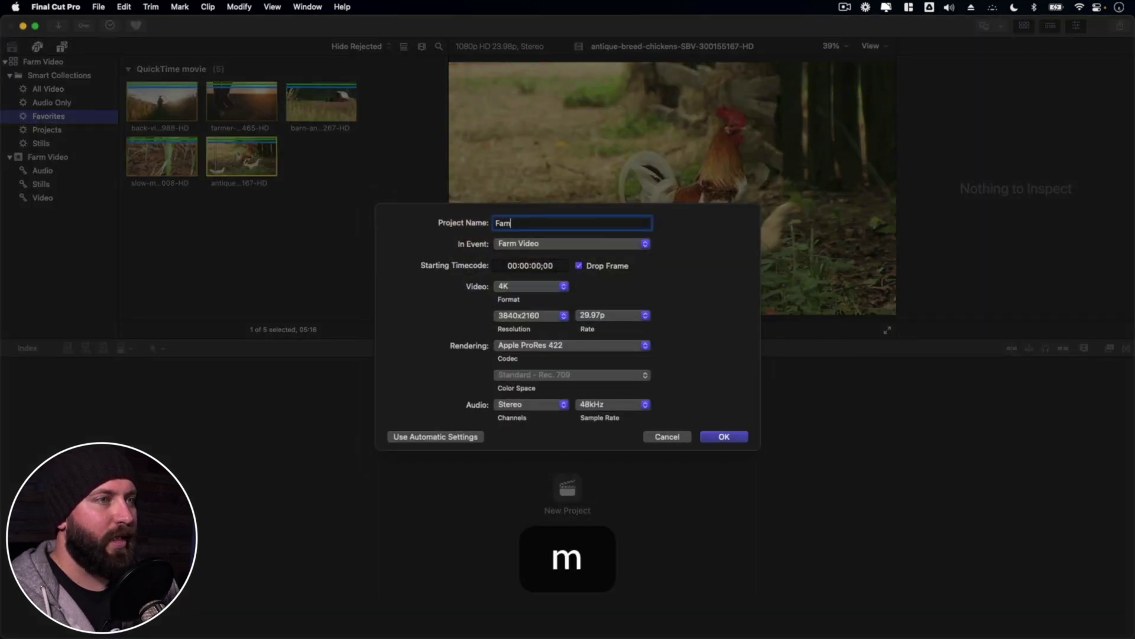
pyautogui.write(' Vid')
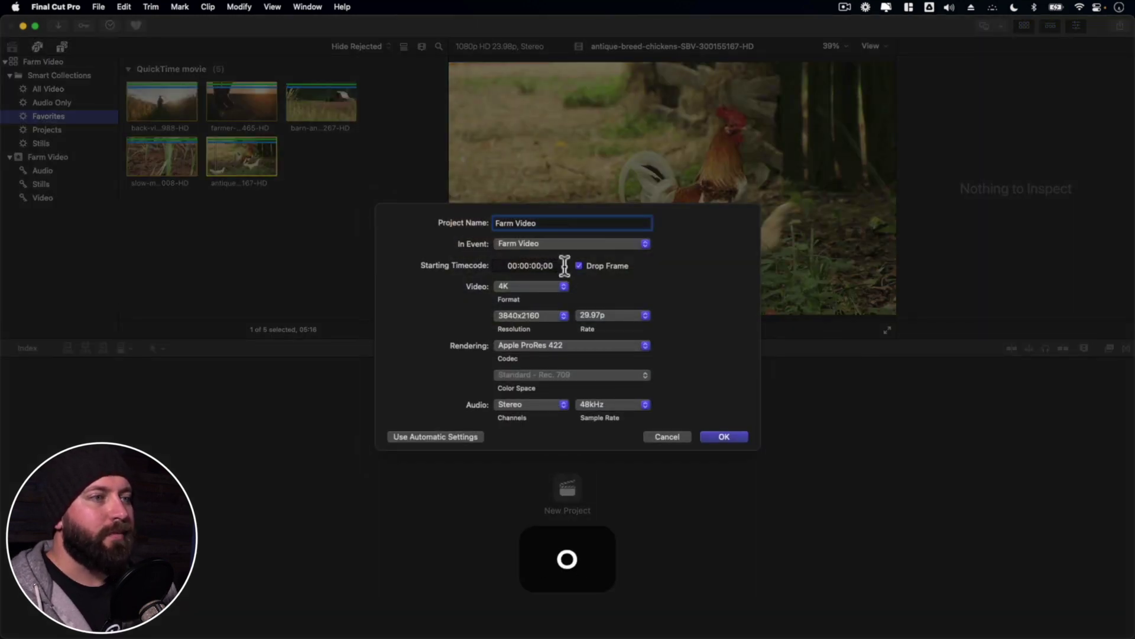
pyautogui.write('eo')
pyautogui.click(558, 285)
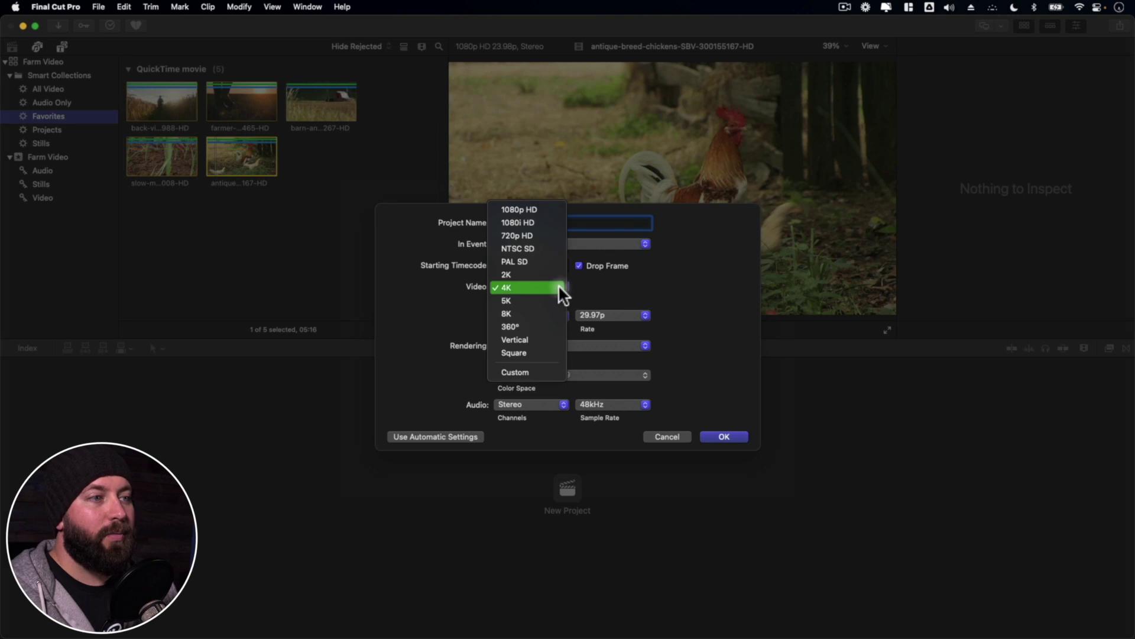
pyautogui.click(554, 210)
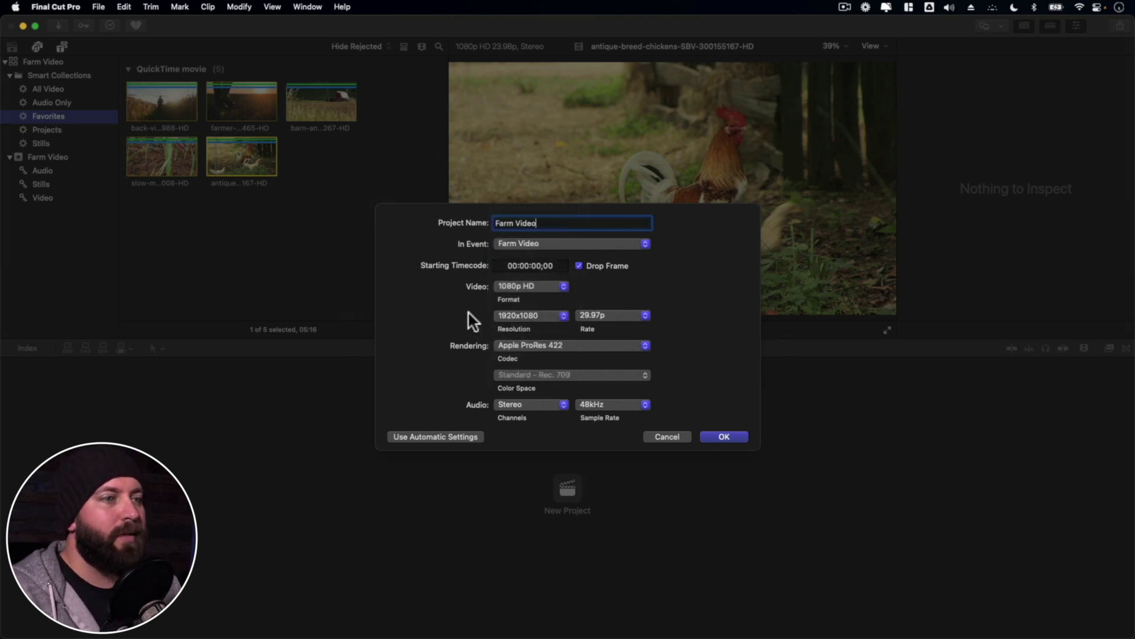
pyautogui.click(450, 435)
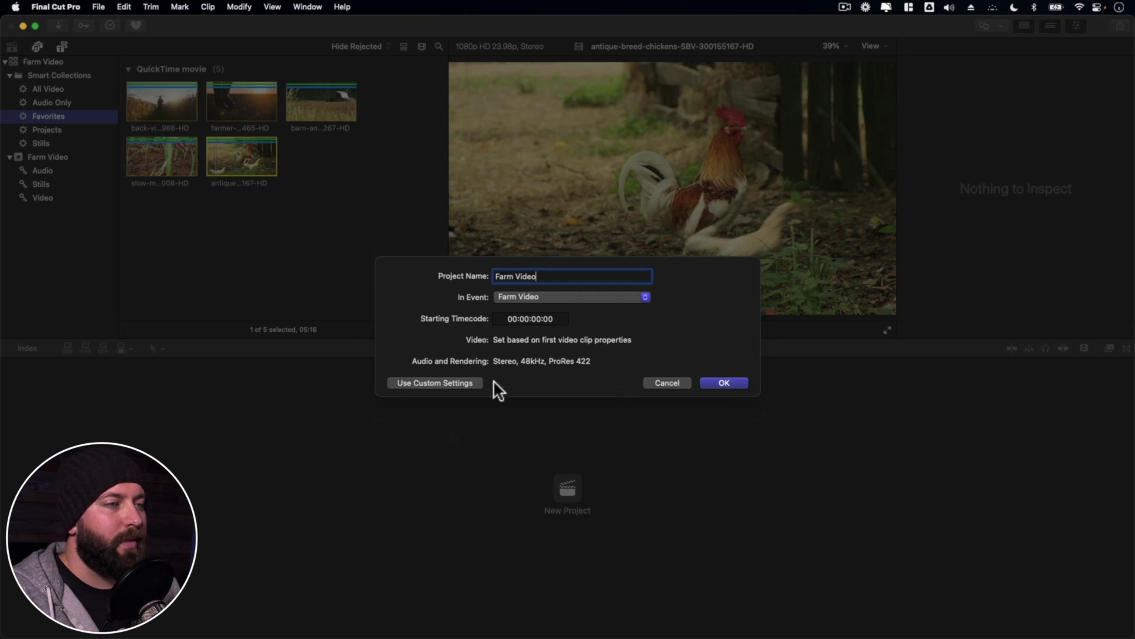
pyautogui.click(473, 383)
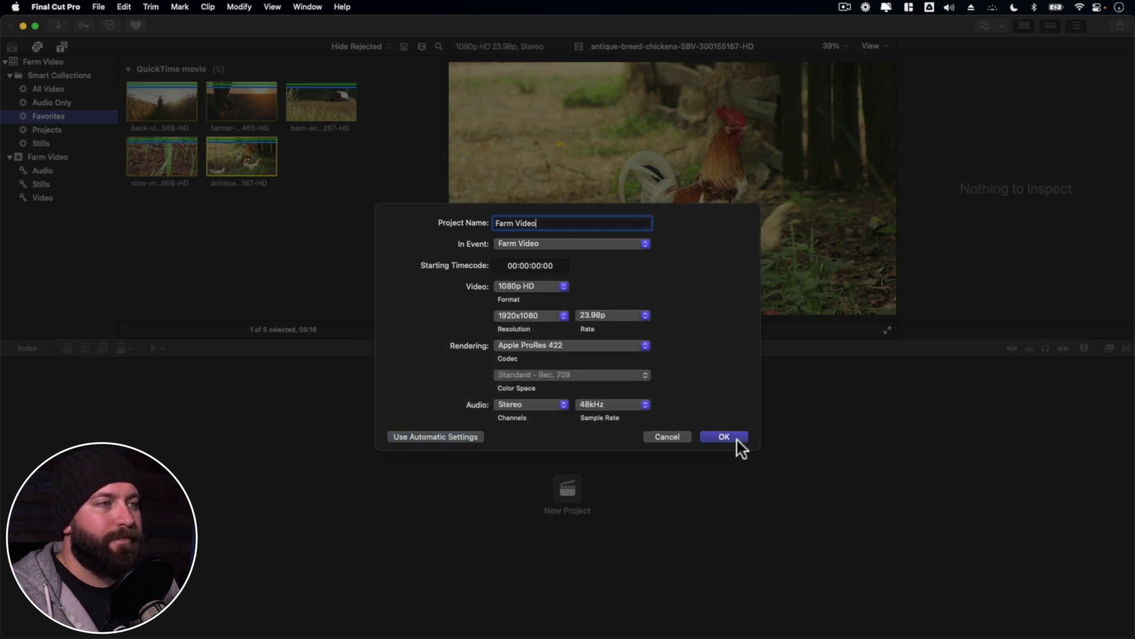
pyautogui.click(736, 437)
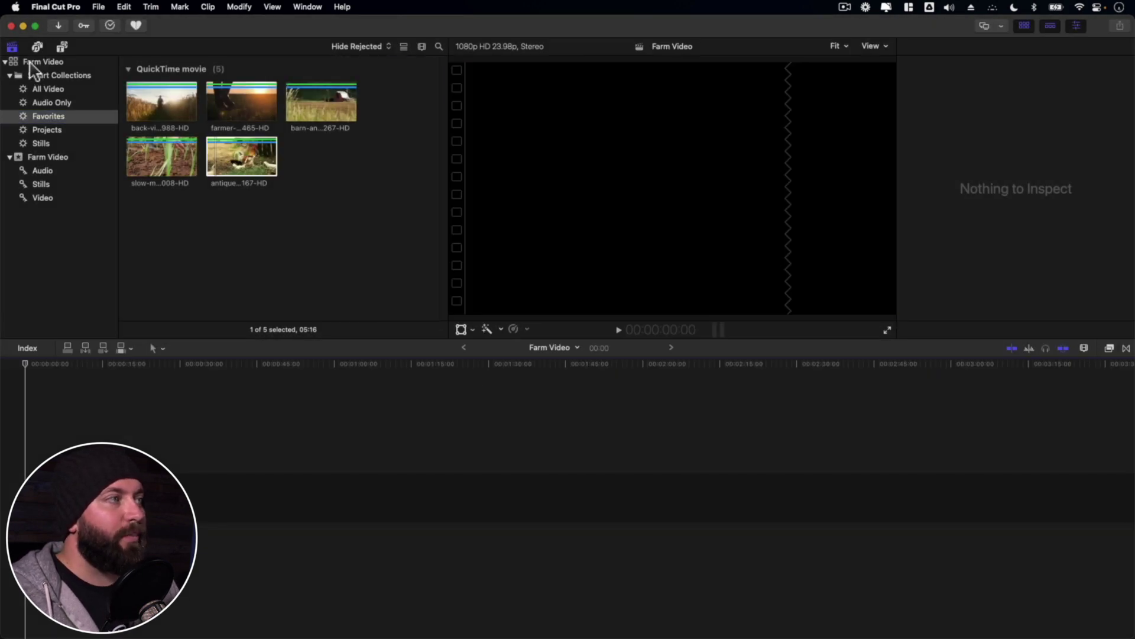
# Step: Select all five Favorites clips and drag them into the Farm Video timeline
pyautogui.click(30, 62)
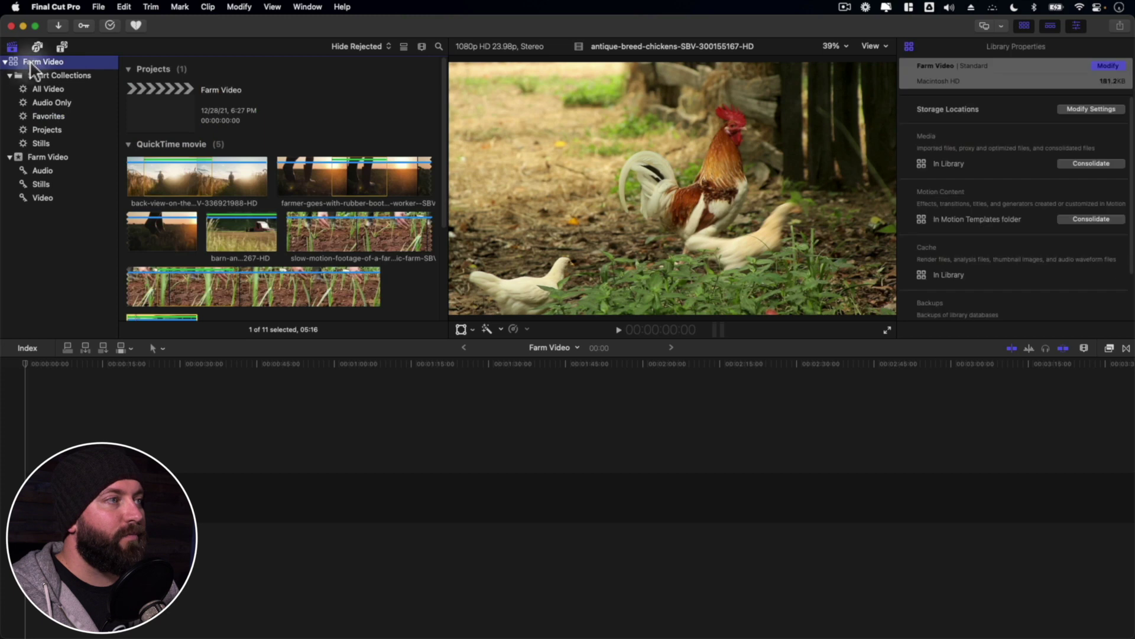
pyautogui.click(128, 144)
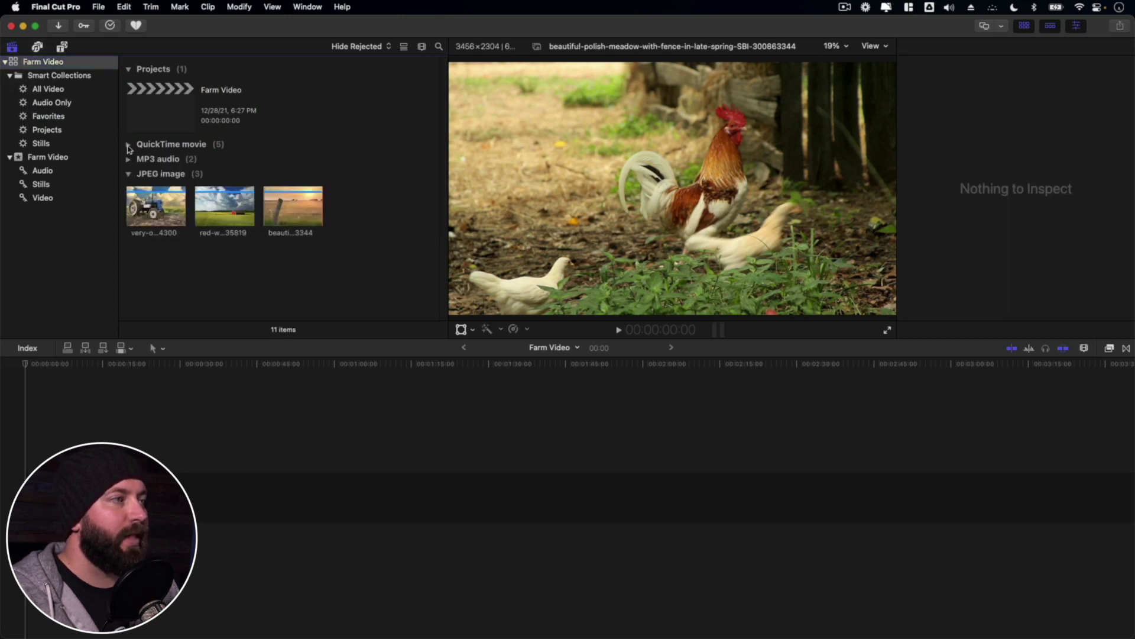
pyautogui.click(127, 174)
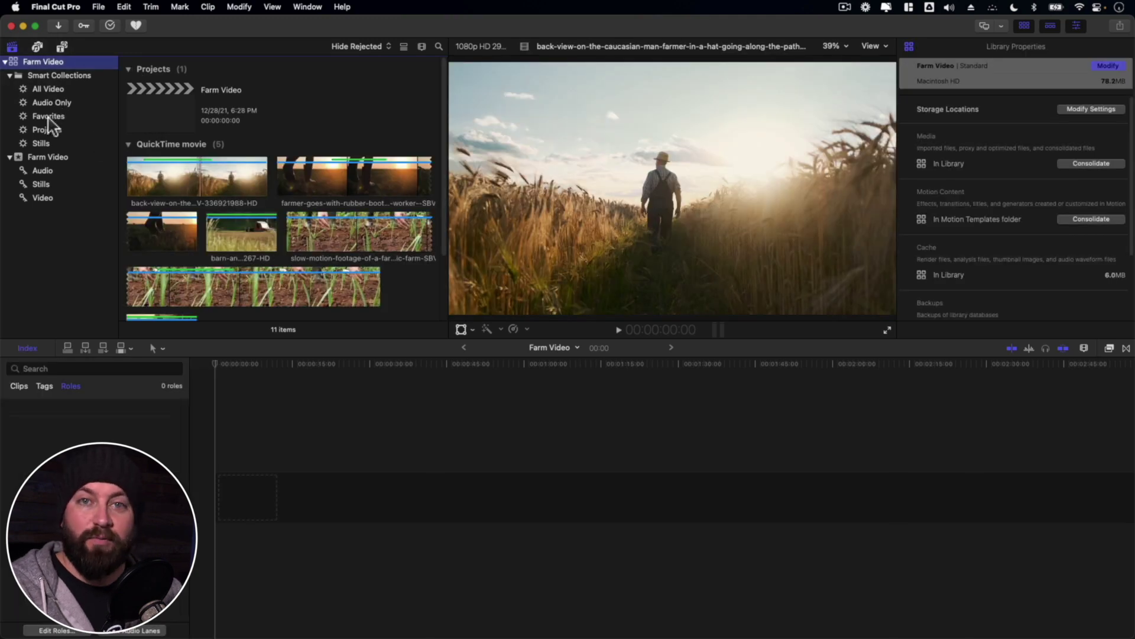
pyautogui.click(48, 117)
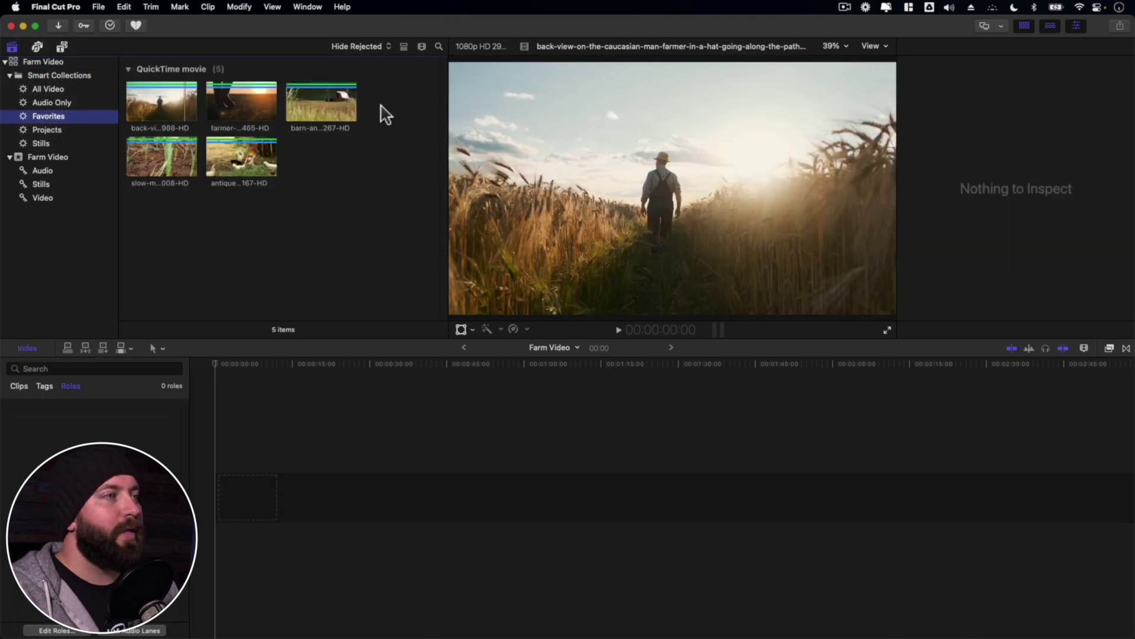
pyautogui.moveTo(384, 101); pyautogui.dragTo(166, 178)
pyautogui.moveTo(166, 100); pyautogui.dragTo(269, 497)
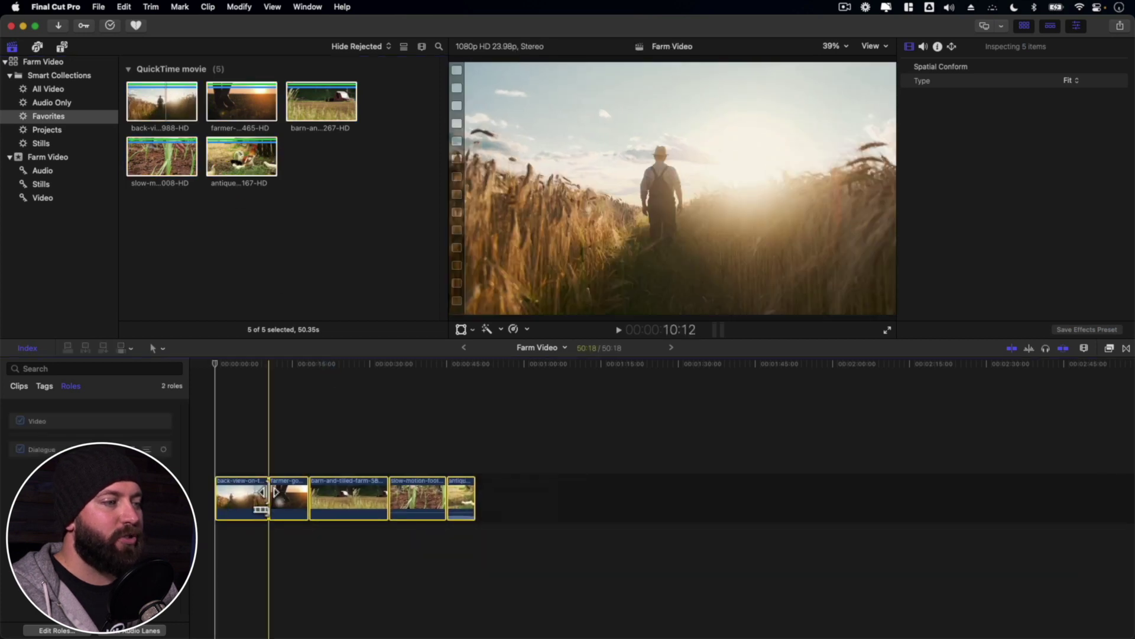
pyautogui.click(150, 213)
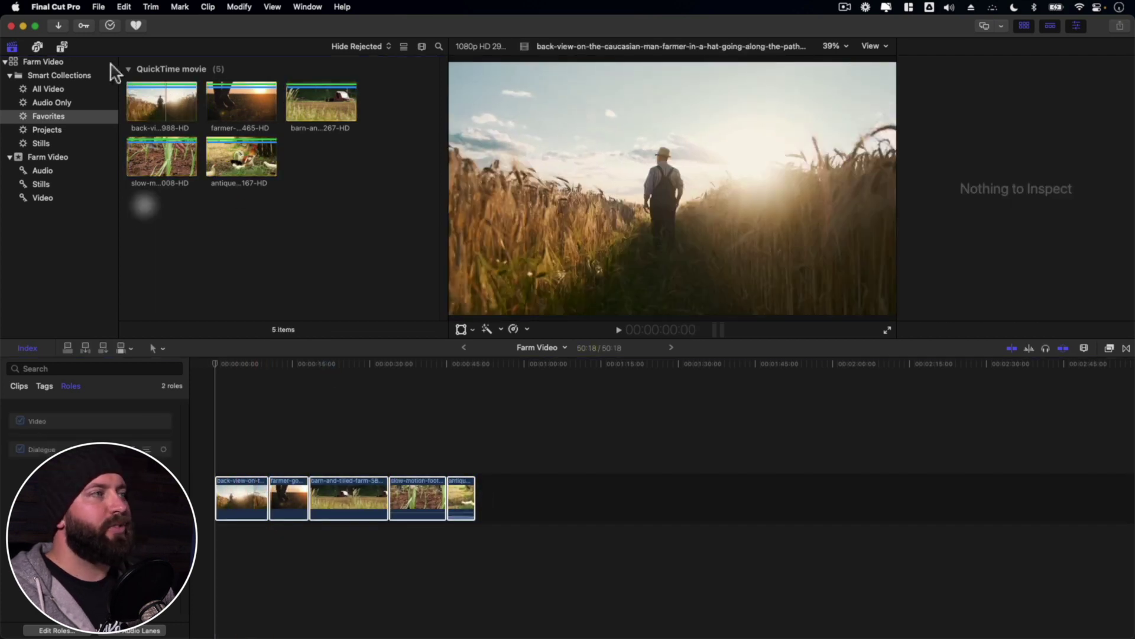
pyautogui.click(38, 48)
# Step: Preview the Air Hit FX and Adding Machine sound effects, then list all installed generators
pyautogui.click(36, 62)
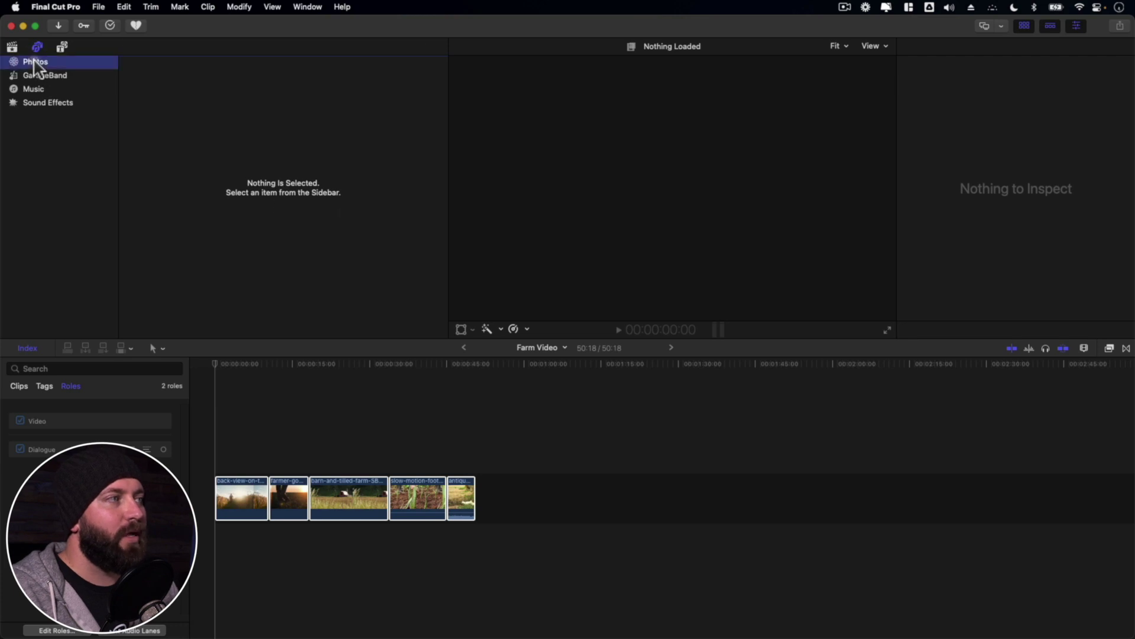
pyautogui.click(51, 89)
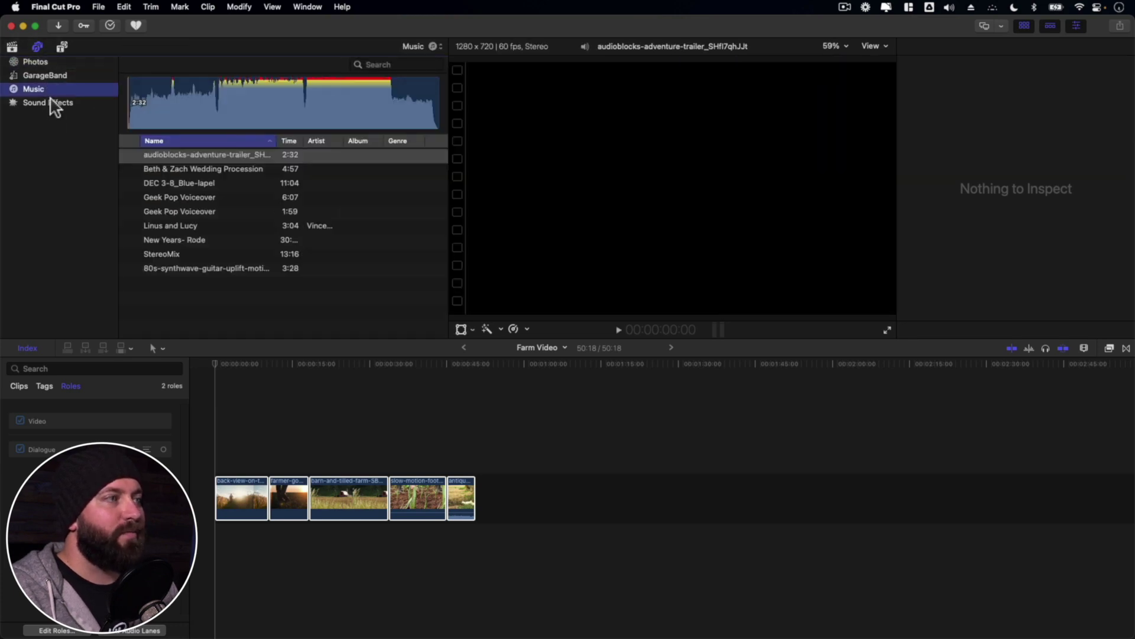
pyautogui.click(51, 102)
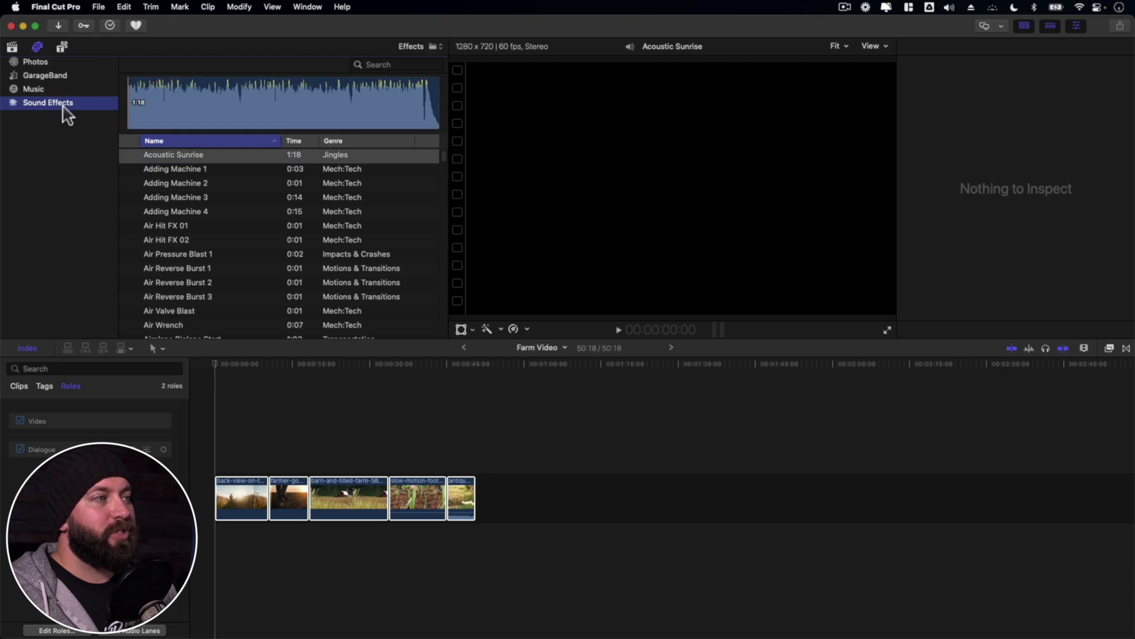
pyautogui.click(131, 227)
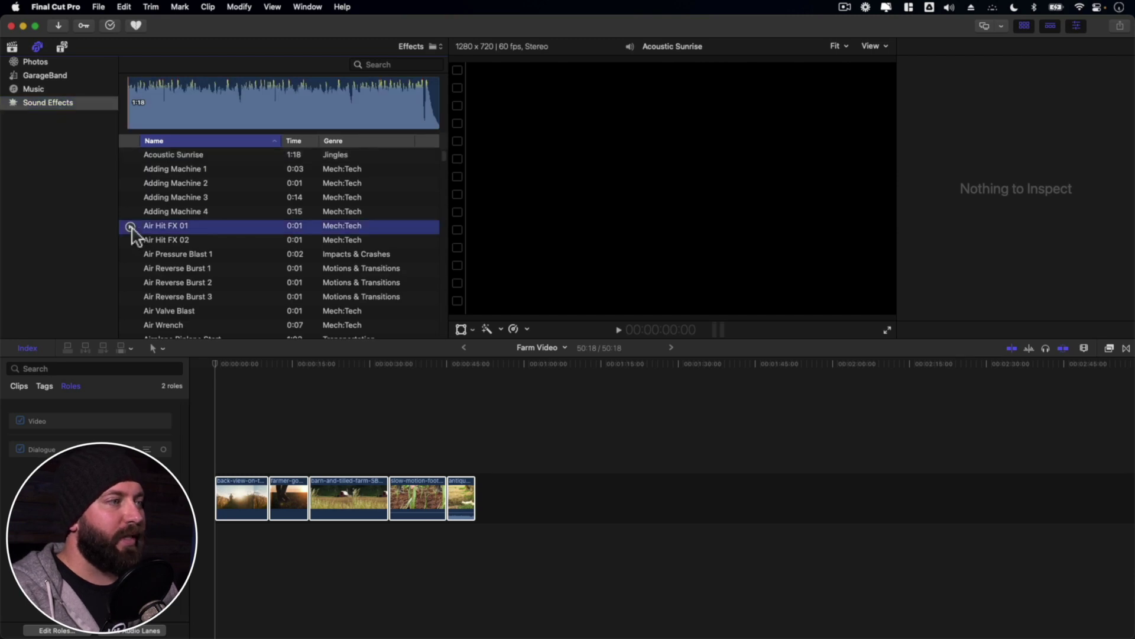
pyautogui.click(130, 240)
pyautogui.click(130, 212)
pyautogui.click(130, 212)
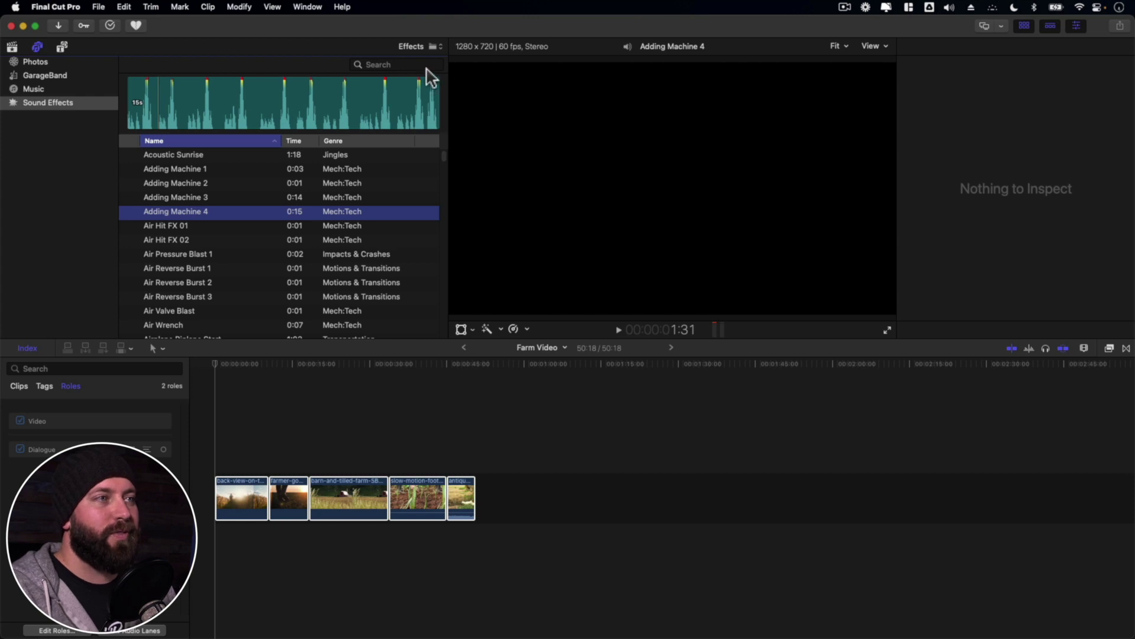
pyautogui.click(62, 46)
pyautogui.click(18, 75)
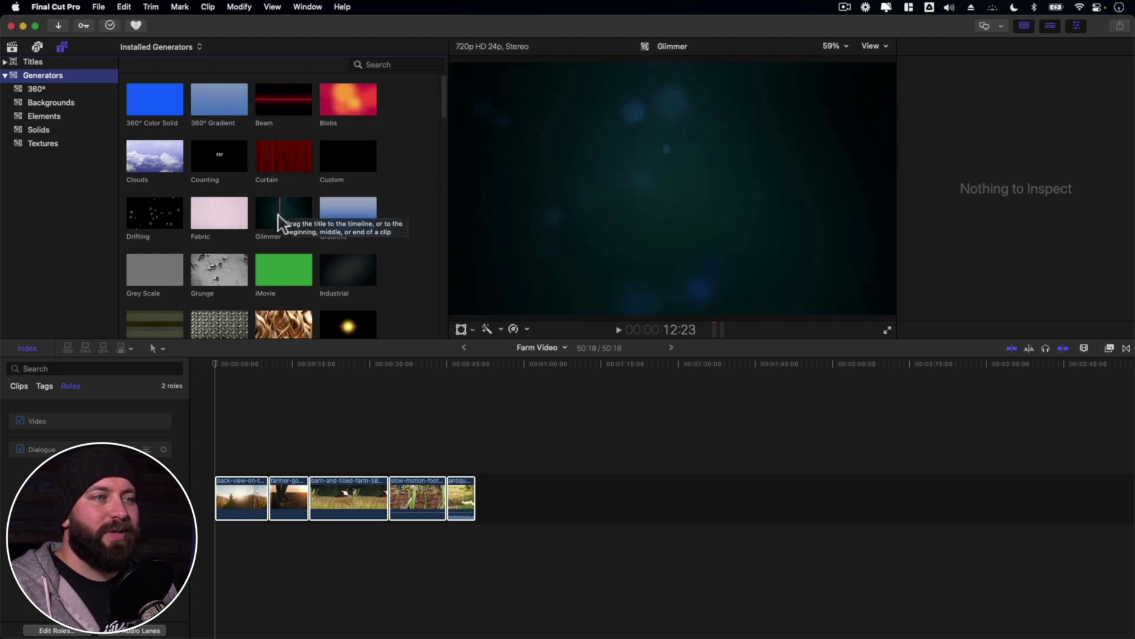
# Step: Drag the Rays generator to the end of the storyline, undoing an accidental move
pyautogui.scroll(-5, 162, 228)
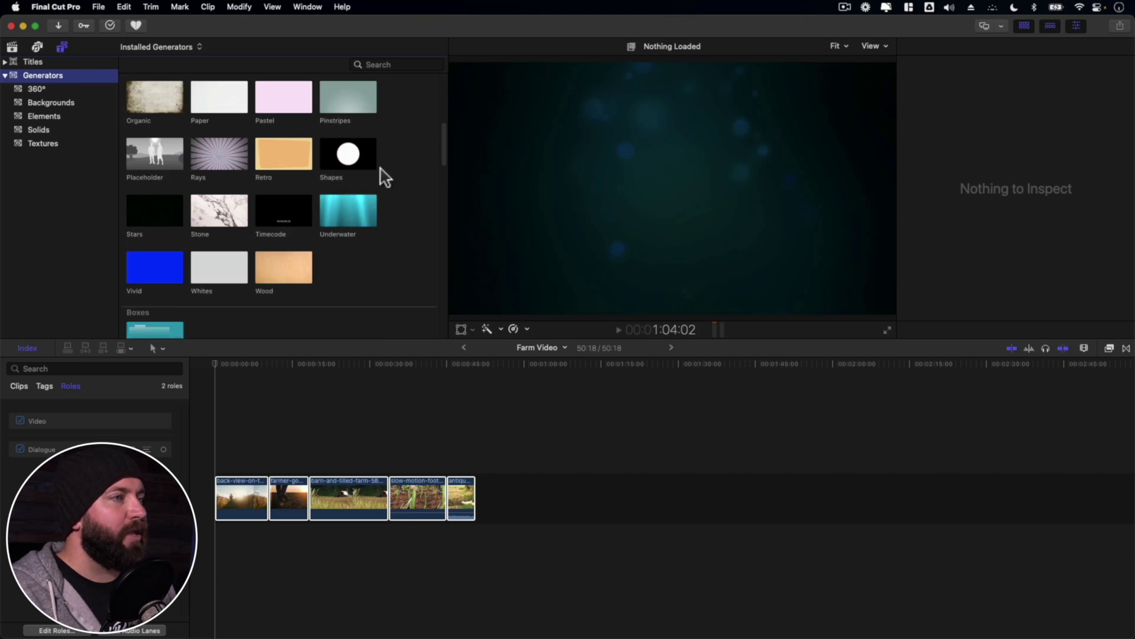
pyautogui.moveTo(221, 155); pyautogui.dragTo(233, 438)
pyautogui.press('super+z')
pyautogui.click(6, 76)
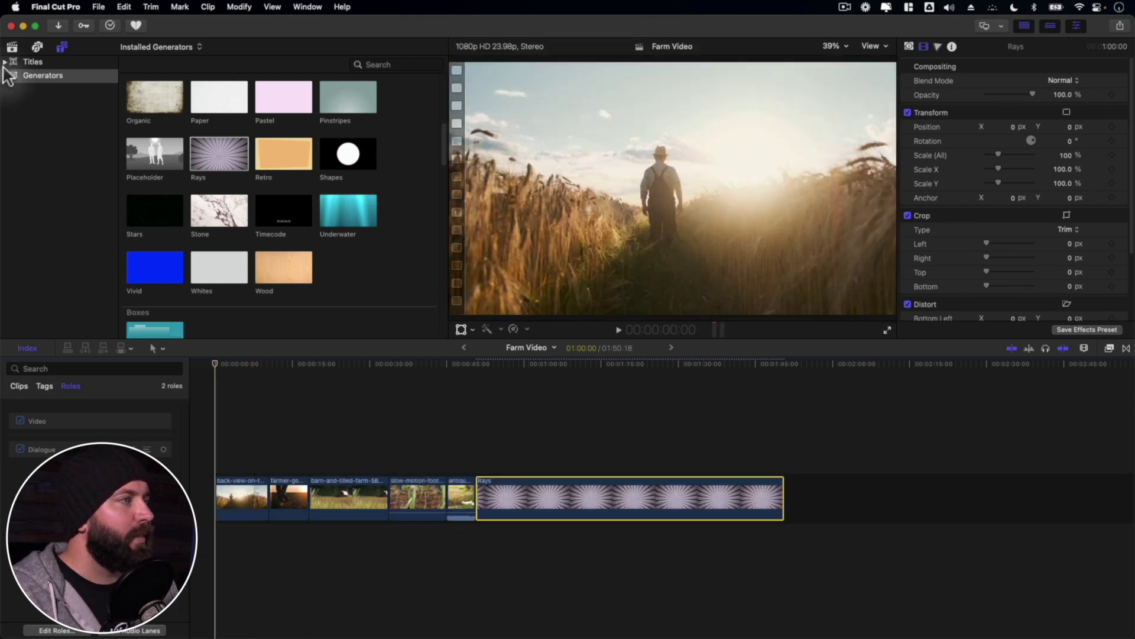
# Step: Connect the Build In/Out Fade title above the Rays clip, preview it, and select it
pyautogui.click(4, 62)
pyautogui.click(30, 62)
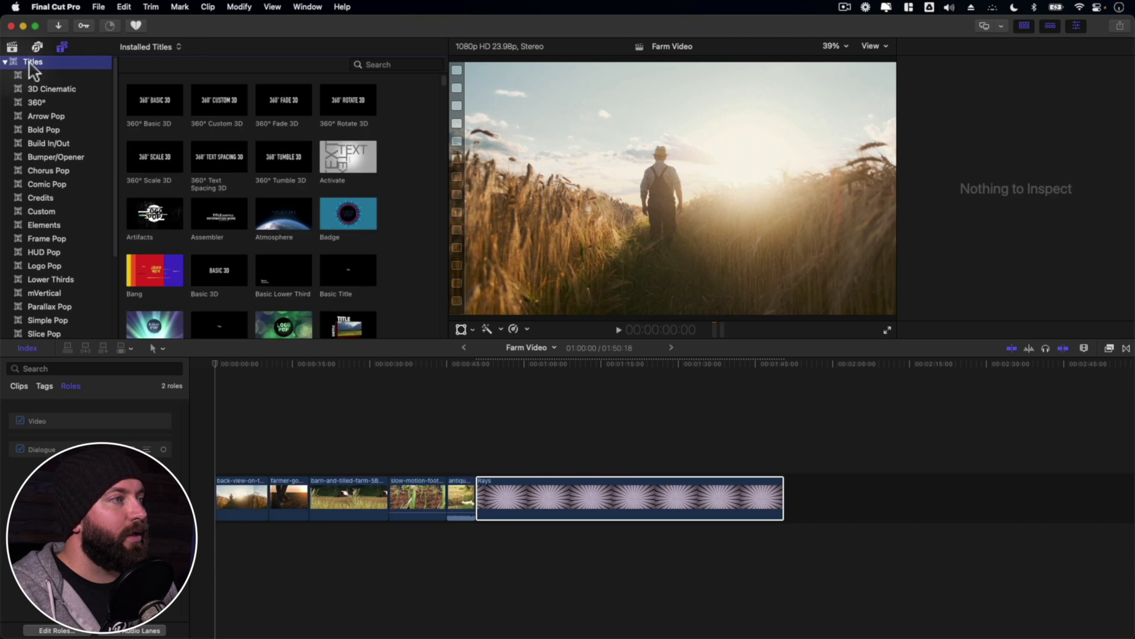
pyautogui.click(47, 144)
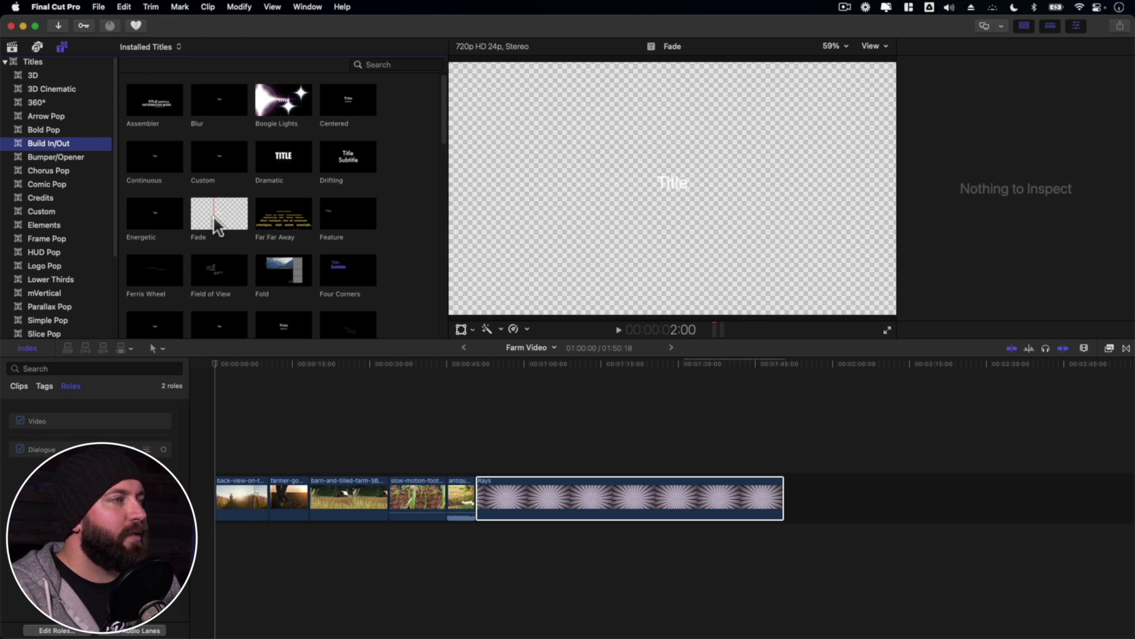
pyautogui.moveTo(215, 226); pyautogui.dragTo(511, 461)
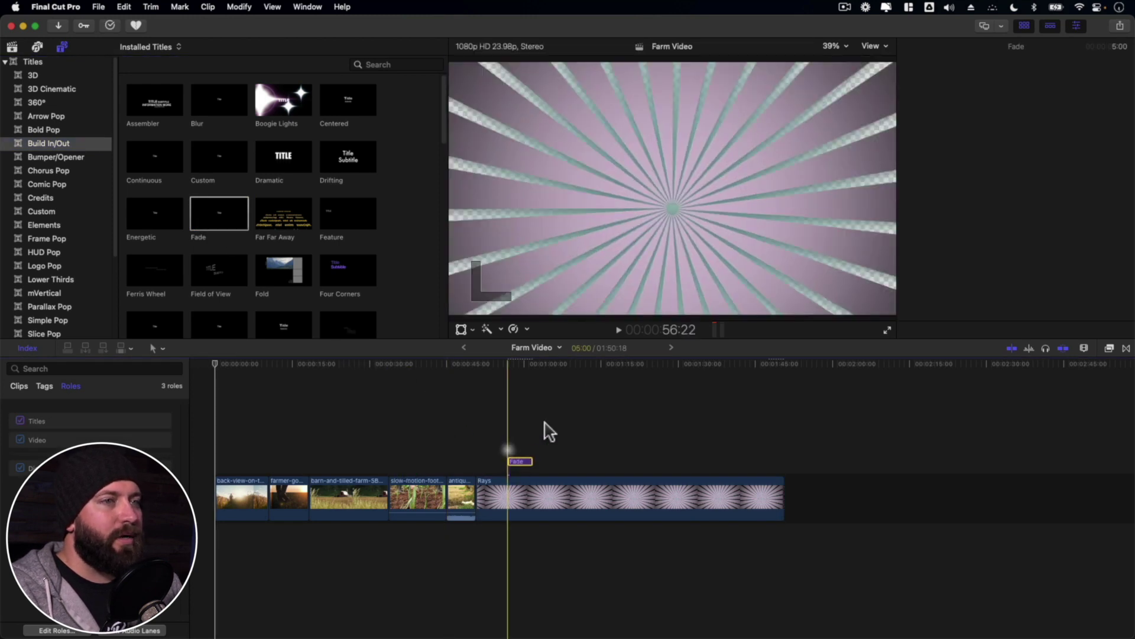
pyautogui.press('space')
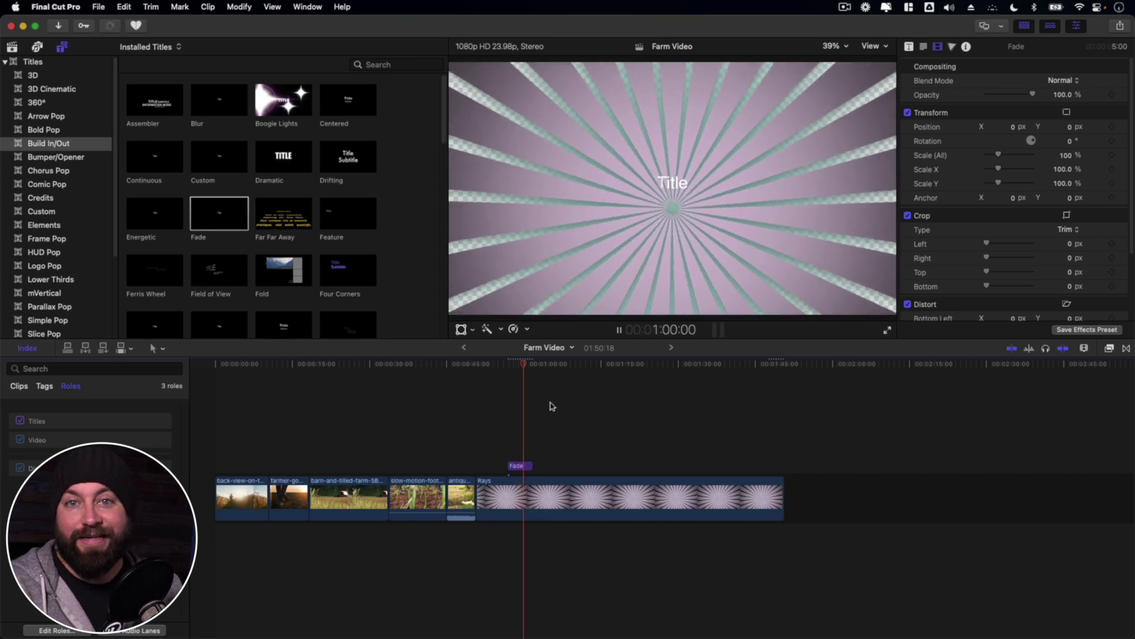
pyautogui.press('space')
pyautogui.click(515, 443)
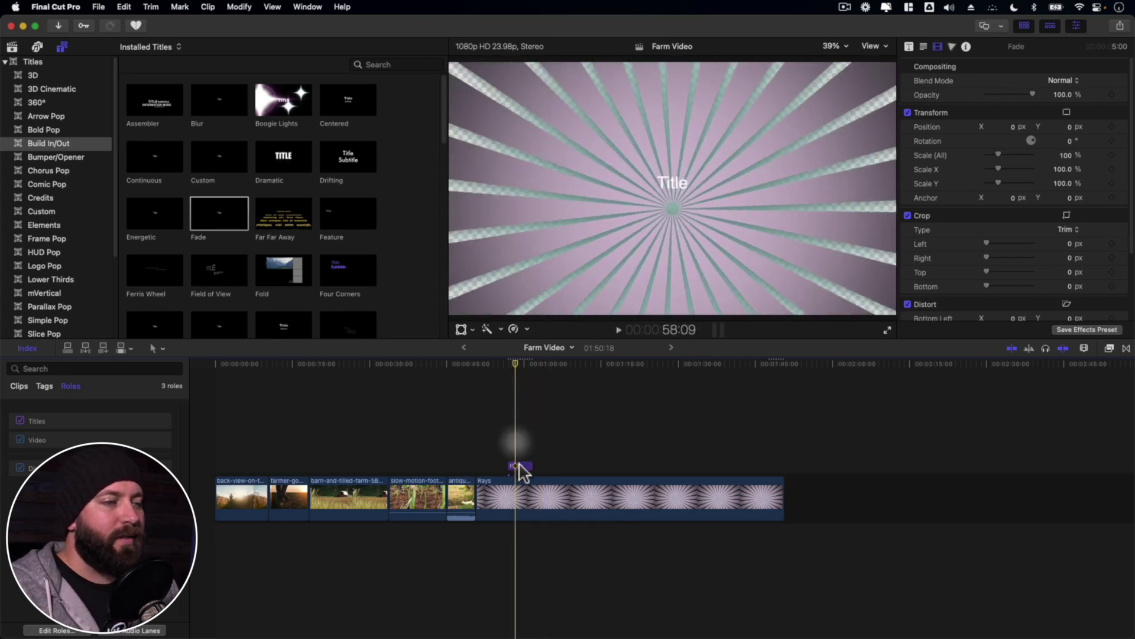
pyautogui.click(520, 470)
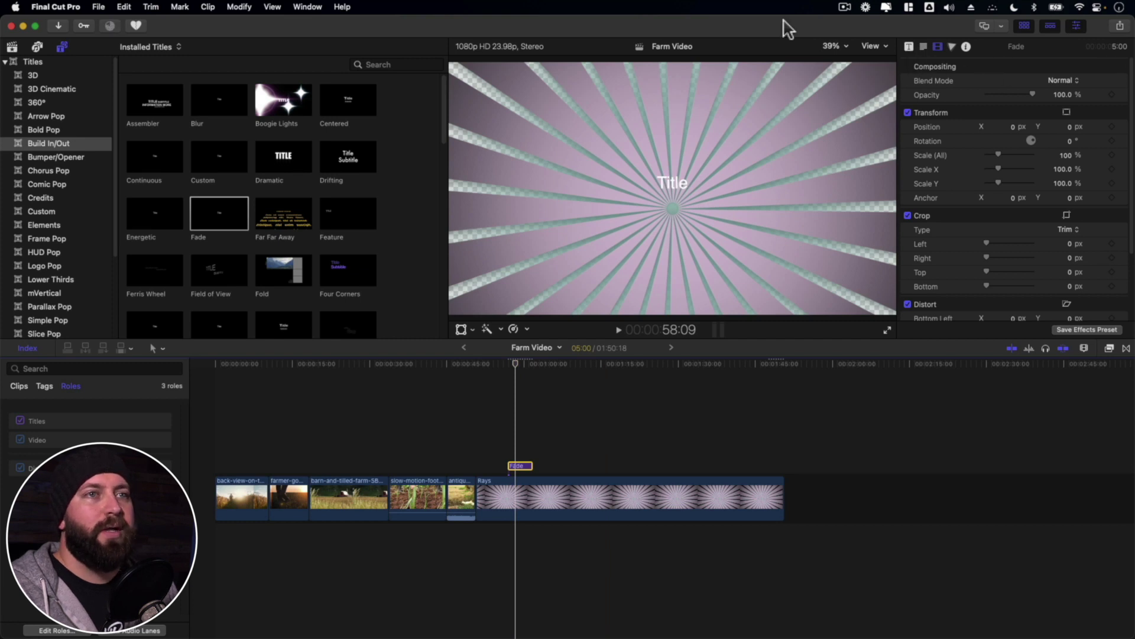
pyautogui.click(1024, 25)
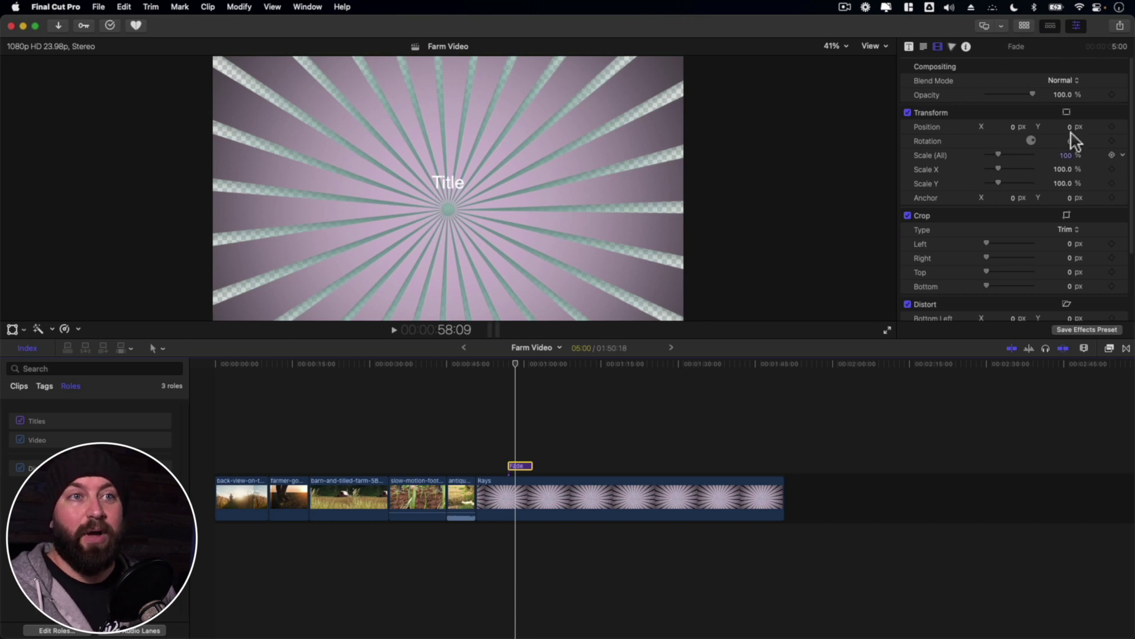
# Step: Hide and restore the inspector, then expand it to full height
pyautogui.click(1074, 27)
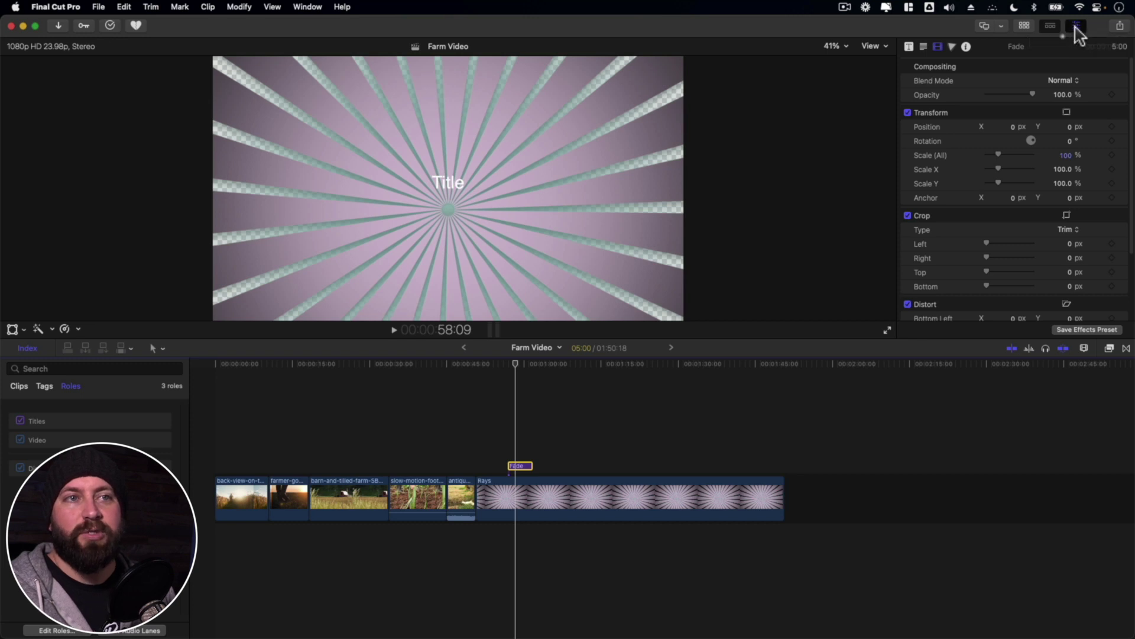
pyautogui.click(1075, 28)
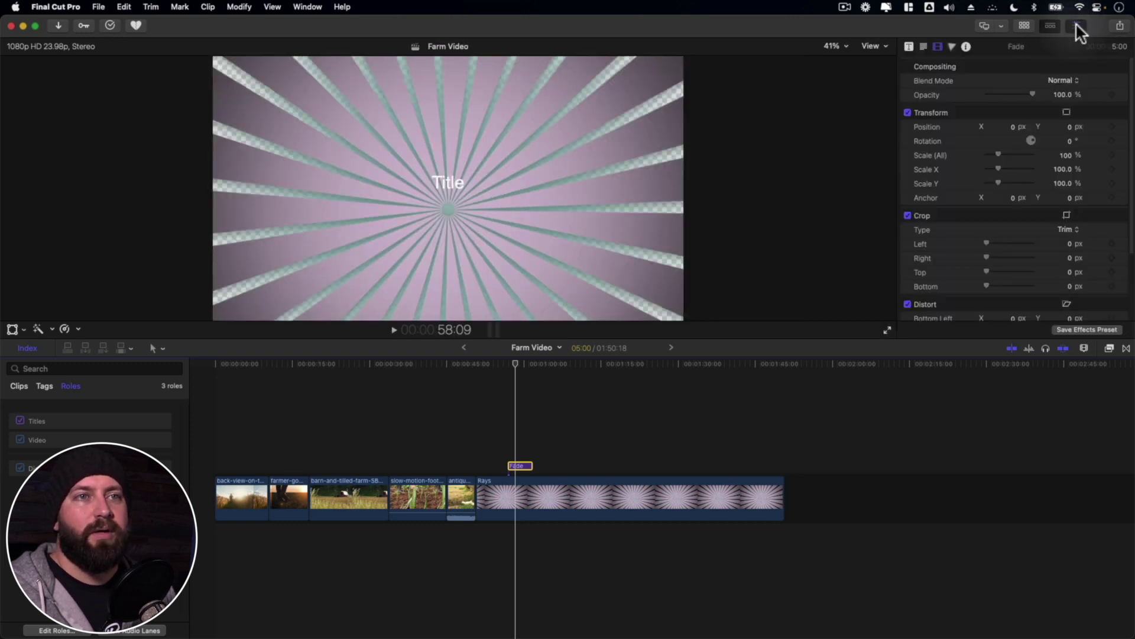
pyautogui.doubleClick(1042, 53)
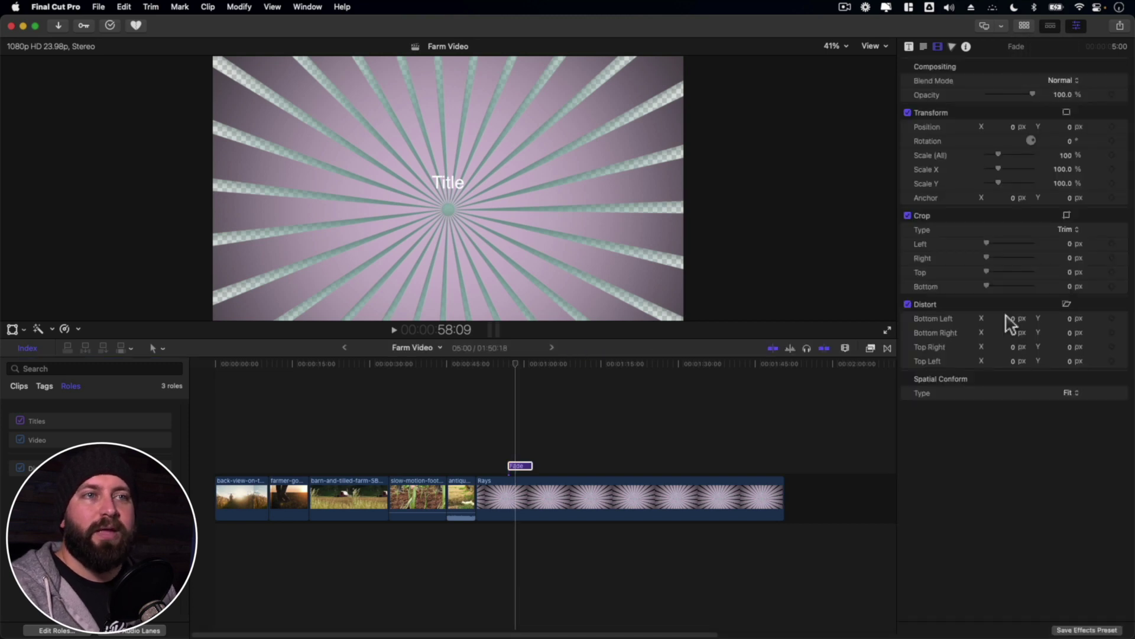
# Step: Set the Fade title's In Size to Word and bring up its text settings
pyautogui.click(910, 49)
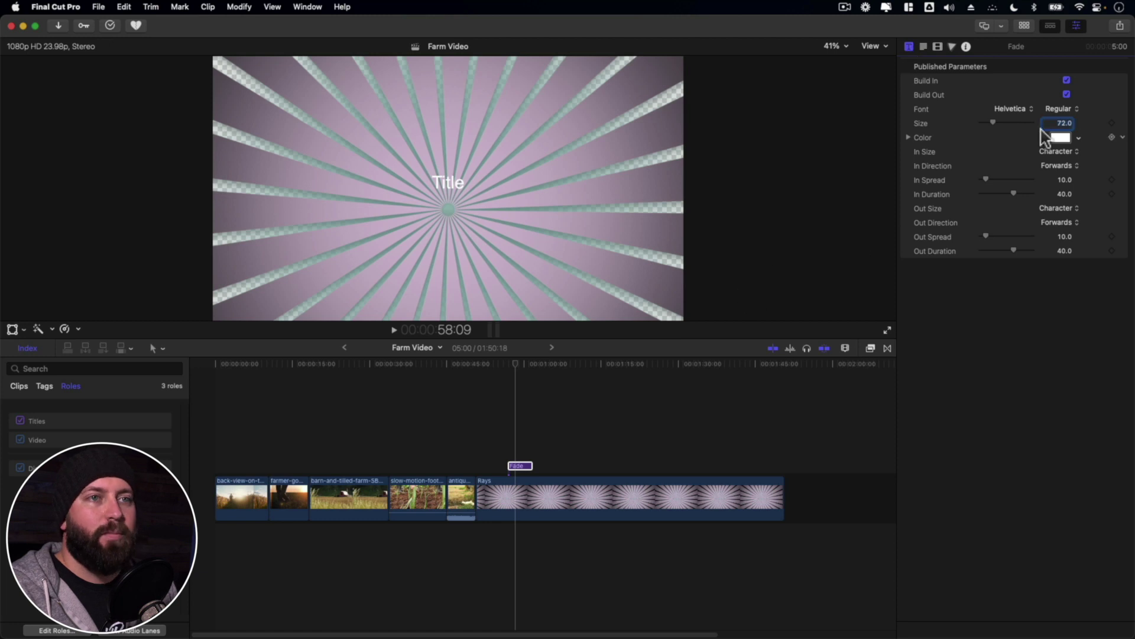
pyautogui.click(1066, 80)
pyautogui.click(1066, 79)
pyautogui.click(1067, 94)
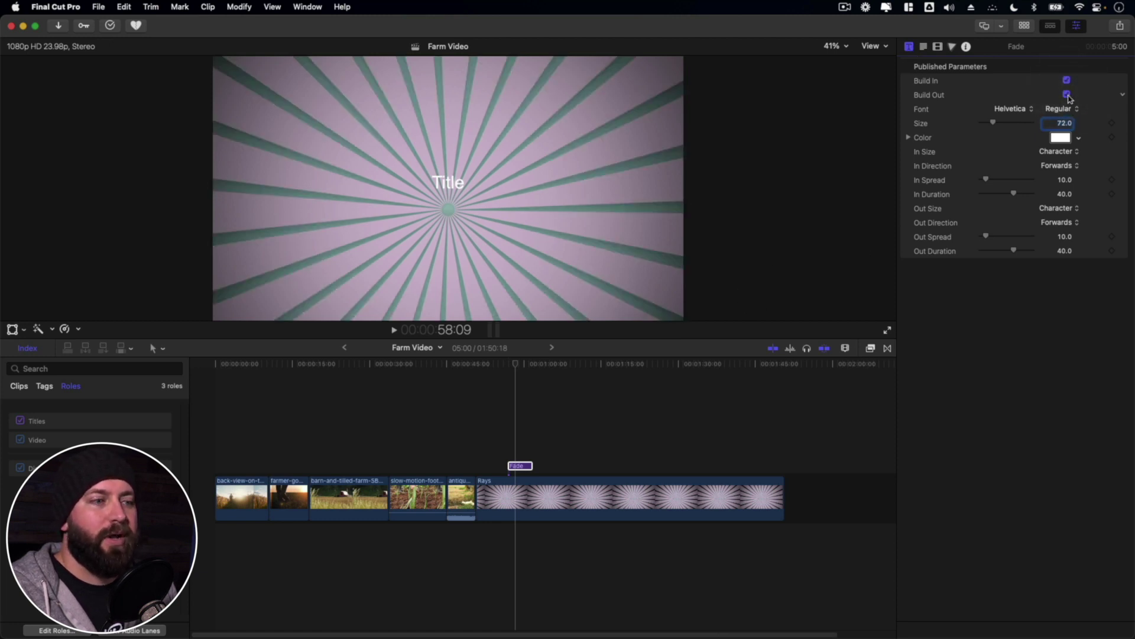
pyautogui.click(923, 47)
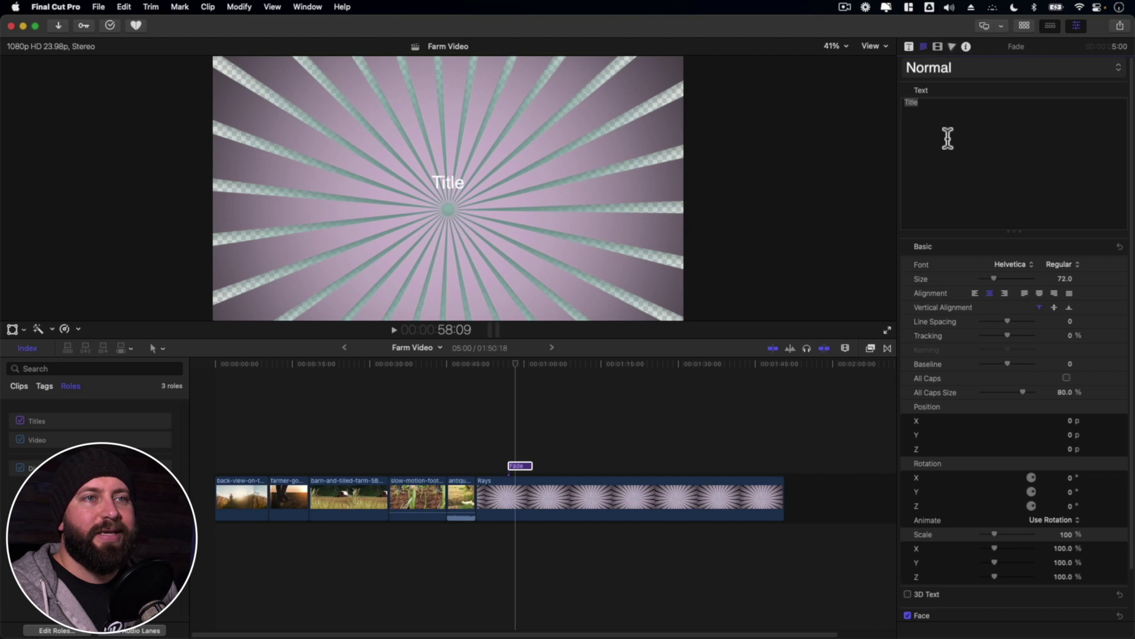
# Step: Replace the placeholder with 'Farm Video' and apply the BOLD 2D text style
pyautogui.doubleClick(911, 104)
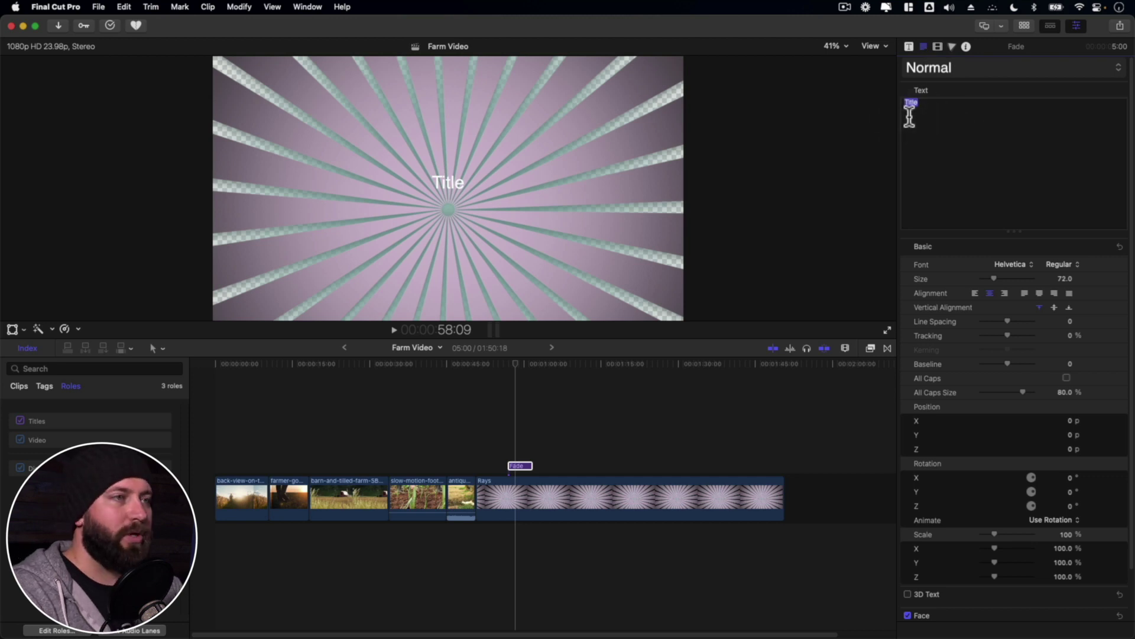
pyautogui.write('Farm Video')
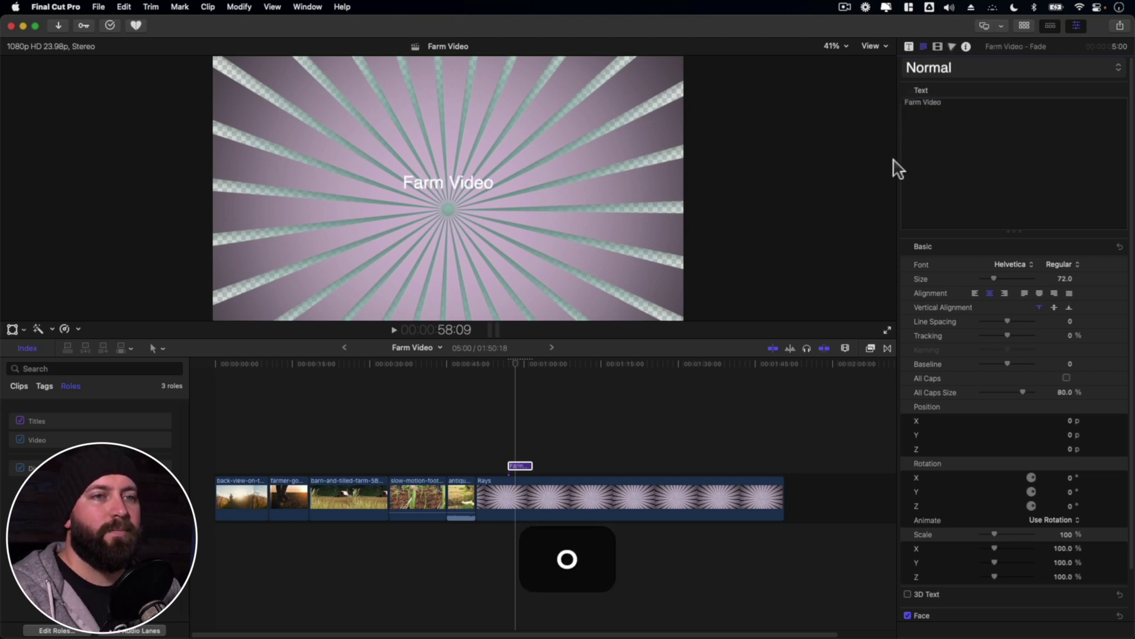
pyautogui.click(967, 67)
pyautogui.moveTo(956, 112)
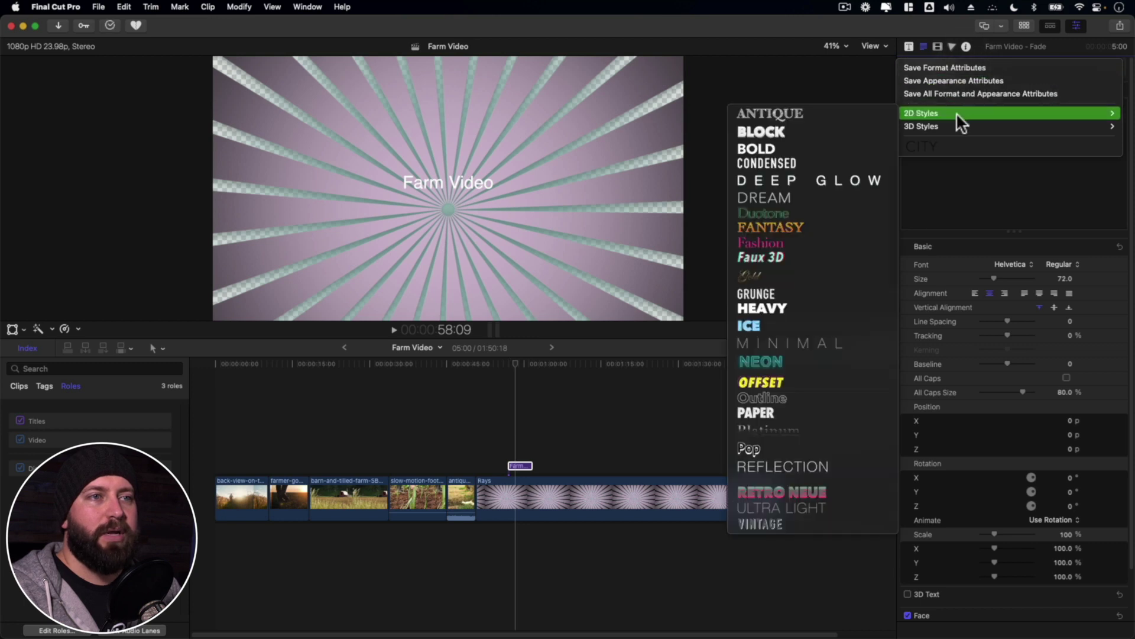
pyautogui.click(842, 148)
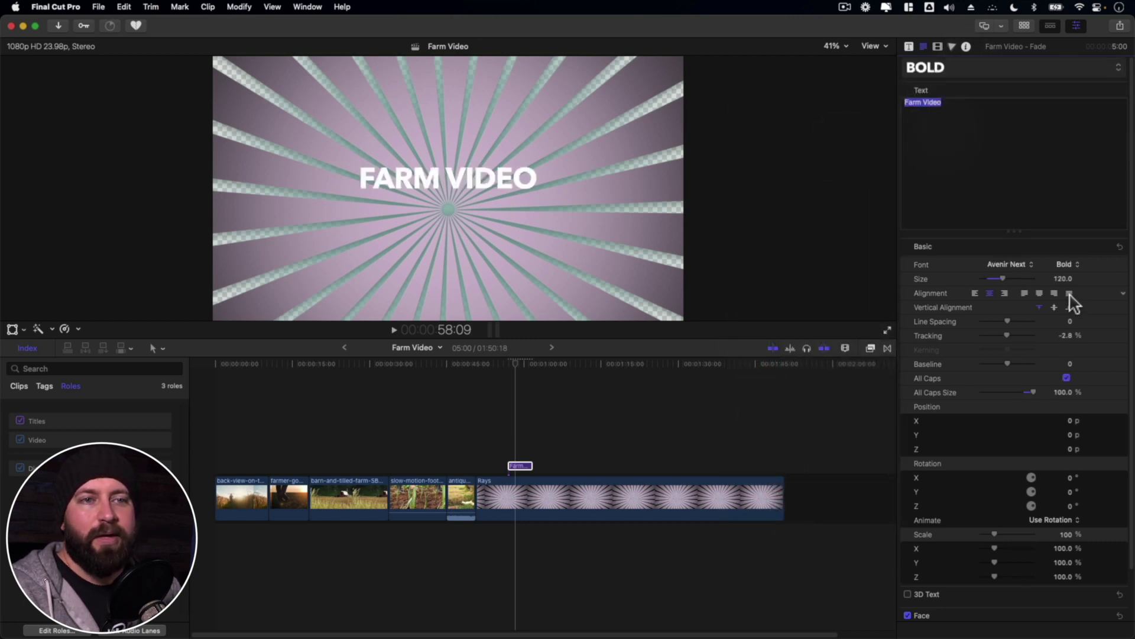
# Step: Enlarge the text to size 209, recolour its face blue, and lengthen the title clip
pyautogui.moveTo(1063, 278); pyautogui.dragTo(1069, 321)
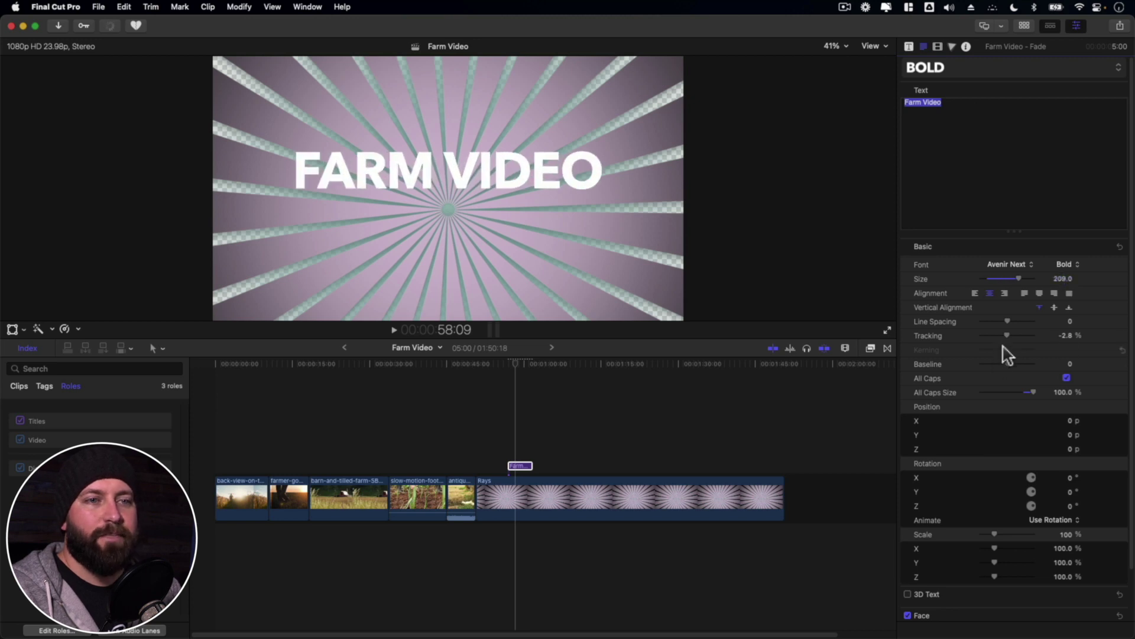
pyautogui.scroll(-2, 1048, 512)
pyautogui.click(1107, 560)
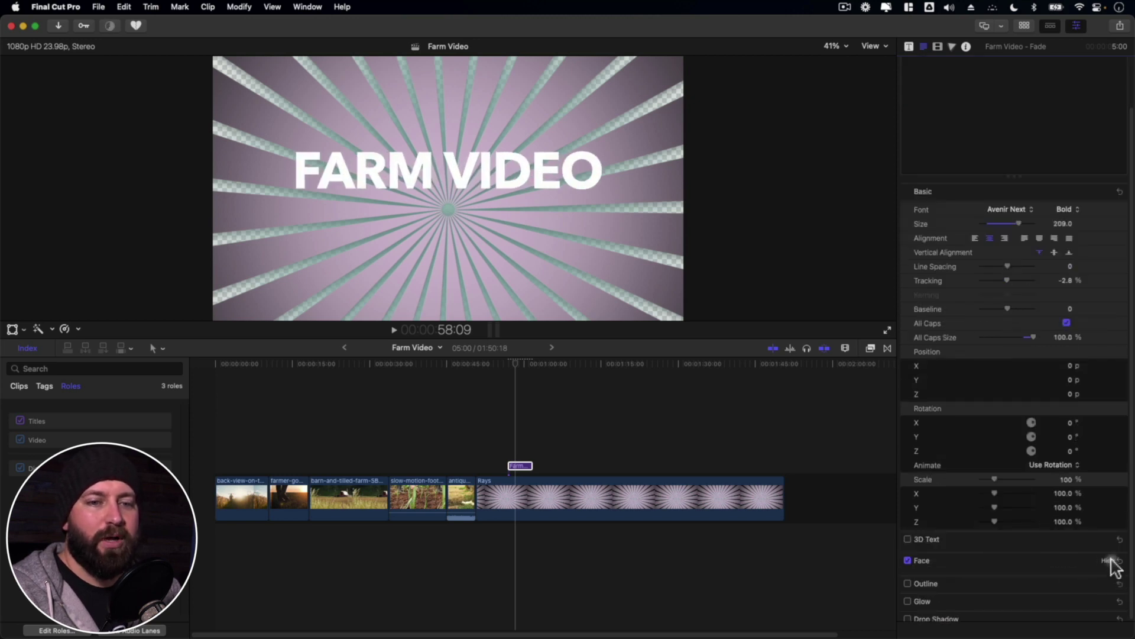
pyautogui.click(1078, 590)
pyautogui.moveTo(1081, 570); pyautogui.dragTo(1065, 527)
pyautogui.click(532, 469)
pyautogui.moveTo(535, 467)
pyautogui.mouseDown()
pyautogui.moveTo(553, 466)
pyautogui.moveTo(513, 466)
pyautogui.mouseUp()
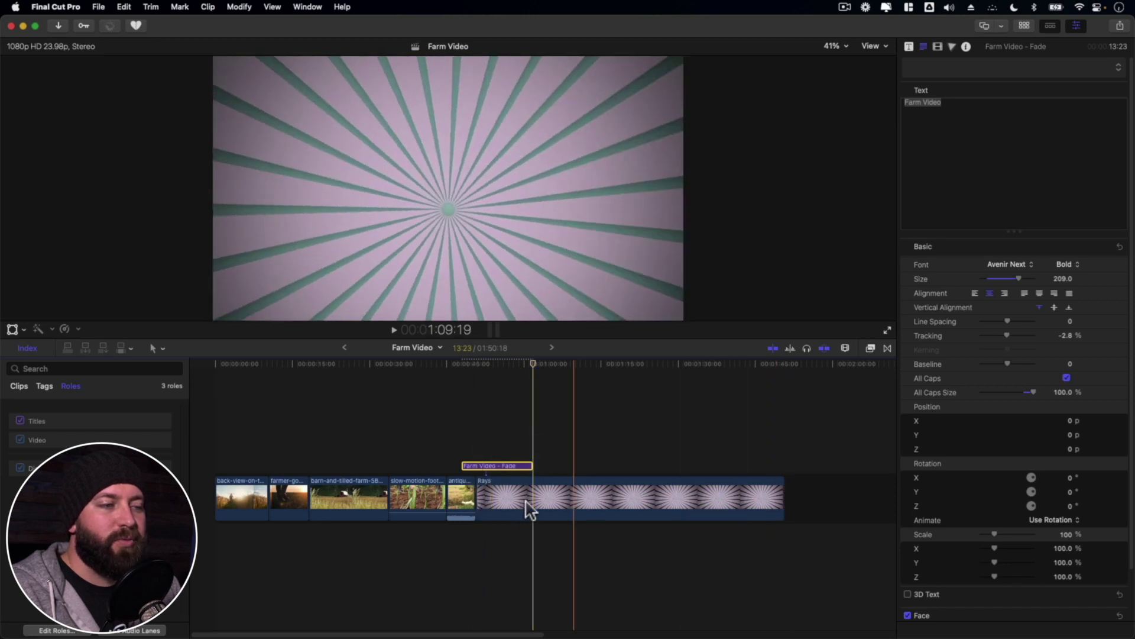
# Step: Drag the antique–Rays edit point left, bringing the project to 1:49:14
pyautogui.moveTo(477, 499); pyautogui.dragTo(726, 477)
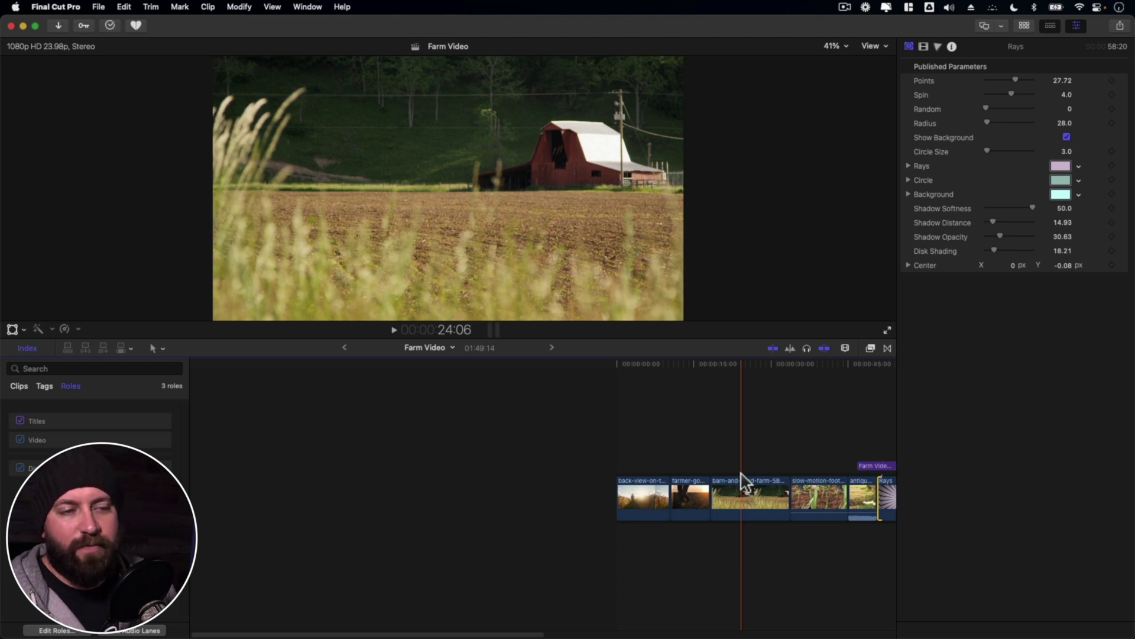
# Step: Zoom the timeline with Shift+Z so the whole Farm Video project fits
pyautogui.hotkey('shift', 'z')
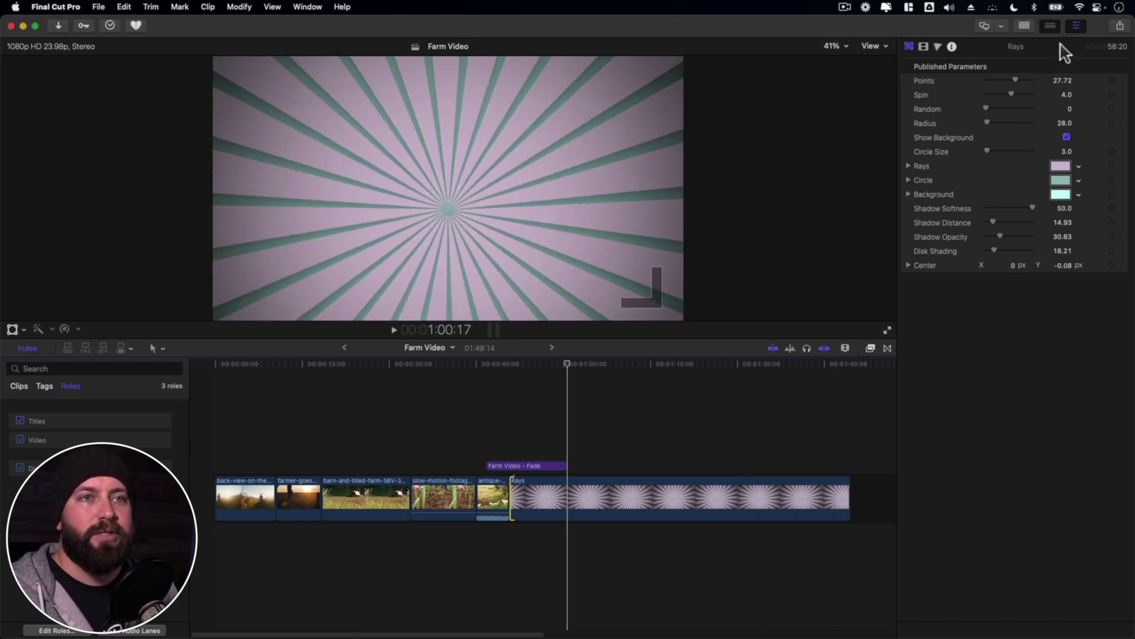
pyautogui.press('super+4')
pyautogui.press('super+4')
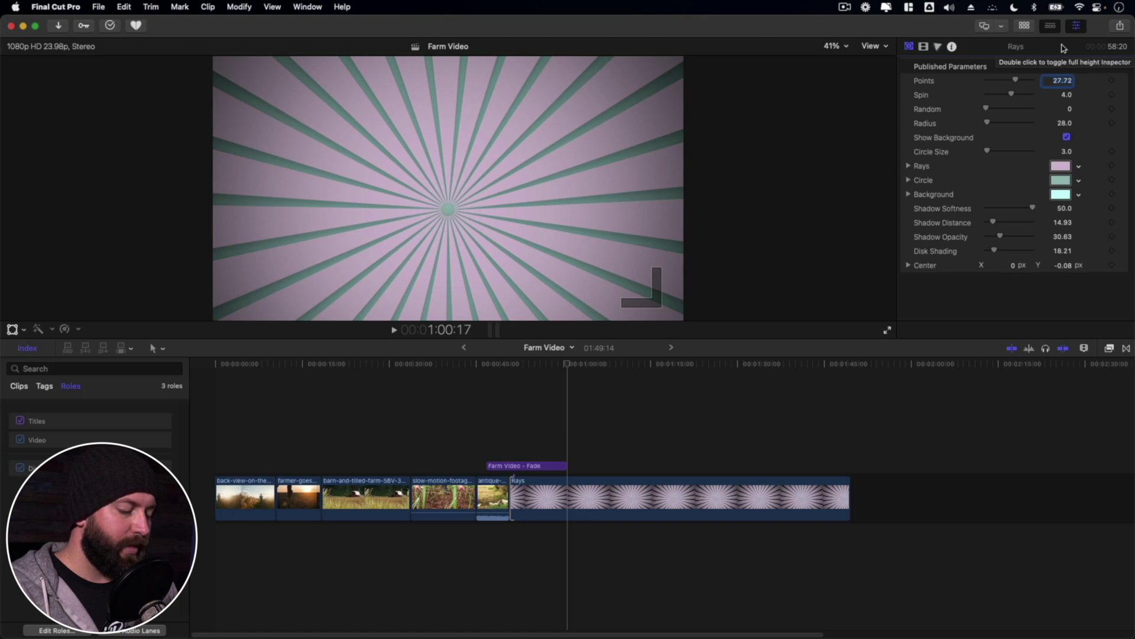
pyautogui.hotkey('shift', 'z')
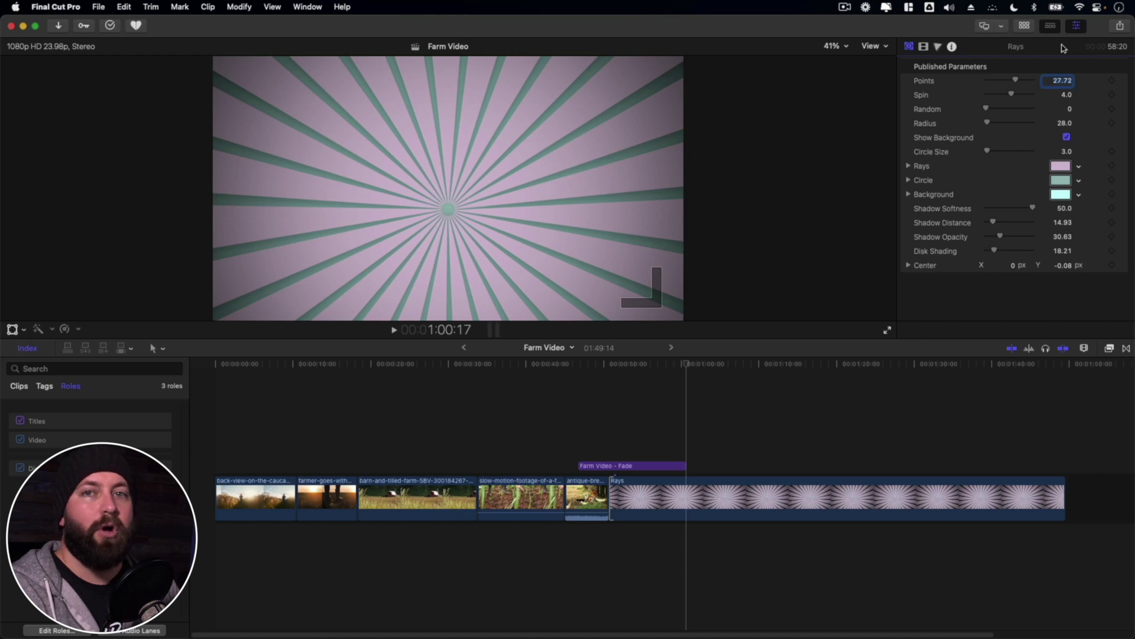
pyautogui.click(1084, 348)
pyautogui.click(1084, 348)
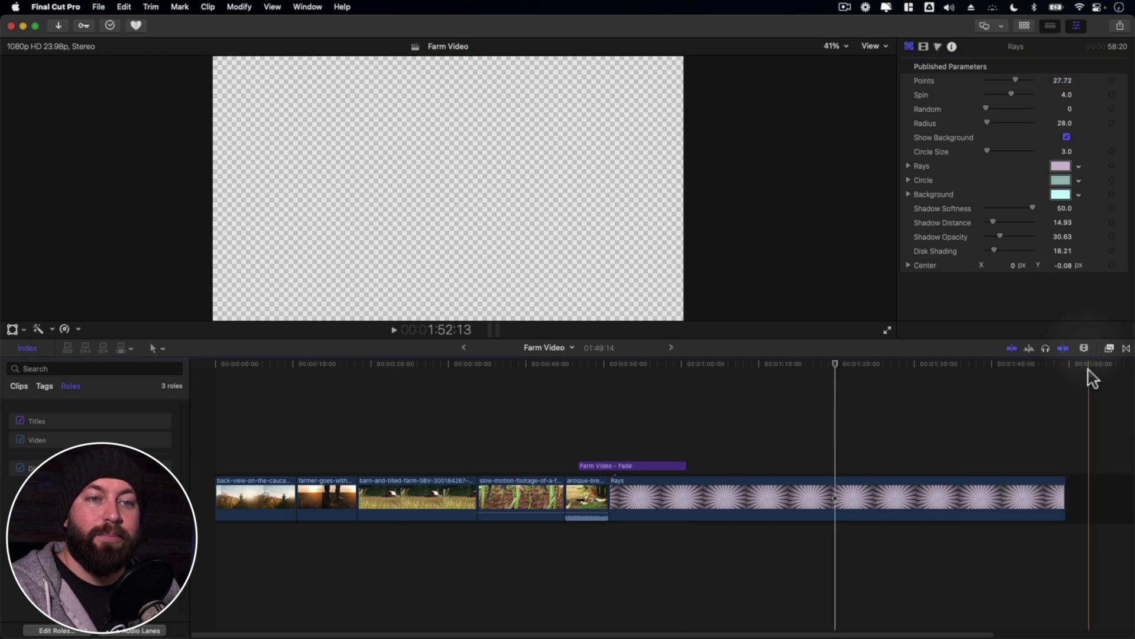
pyautogui.click(1084, 350)
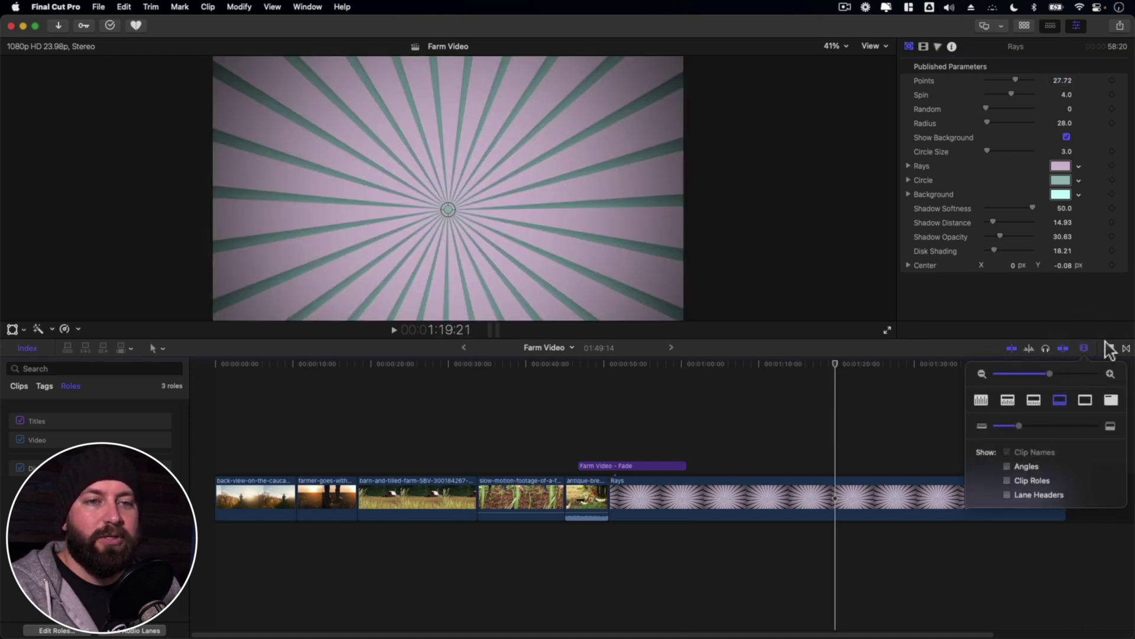
pyautogui.moveTo(1058, 373)
pyautogui.mouseDown()
pyautogui.moveTo(1005, 374)
pyautogui.moveTo(1067, 382)
pyautogui.mouseUp()
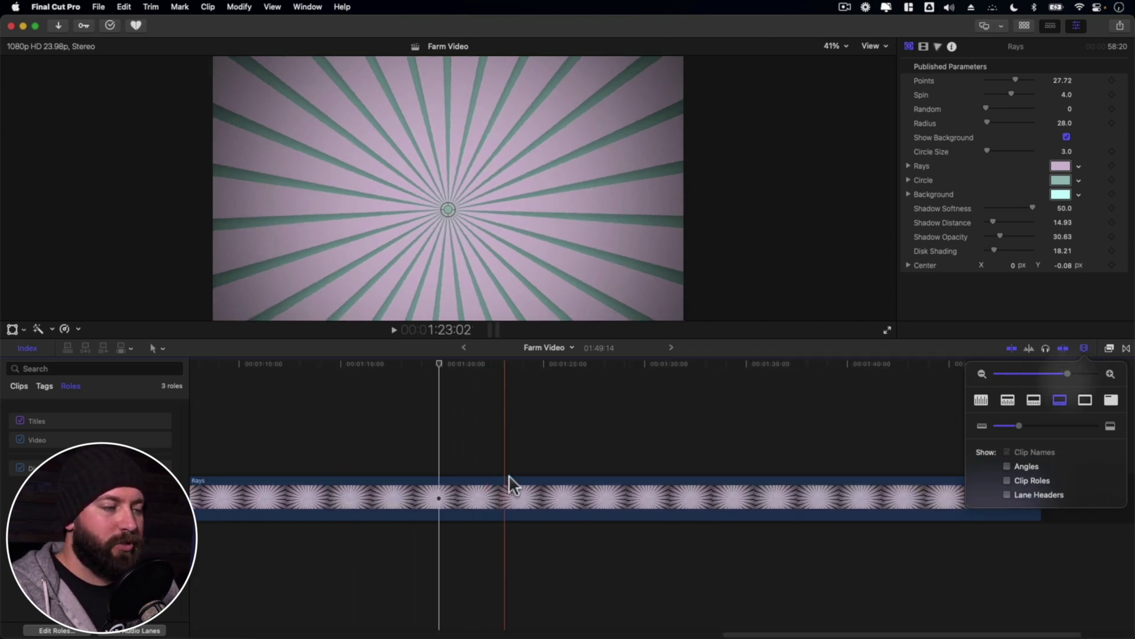
pyautogui.click(508, 473)
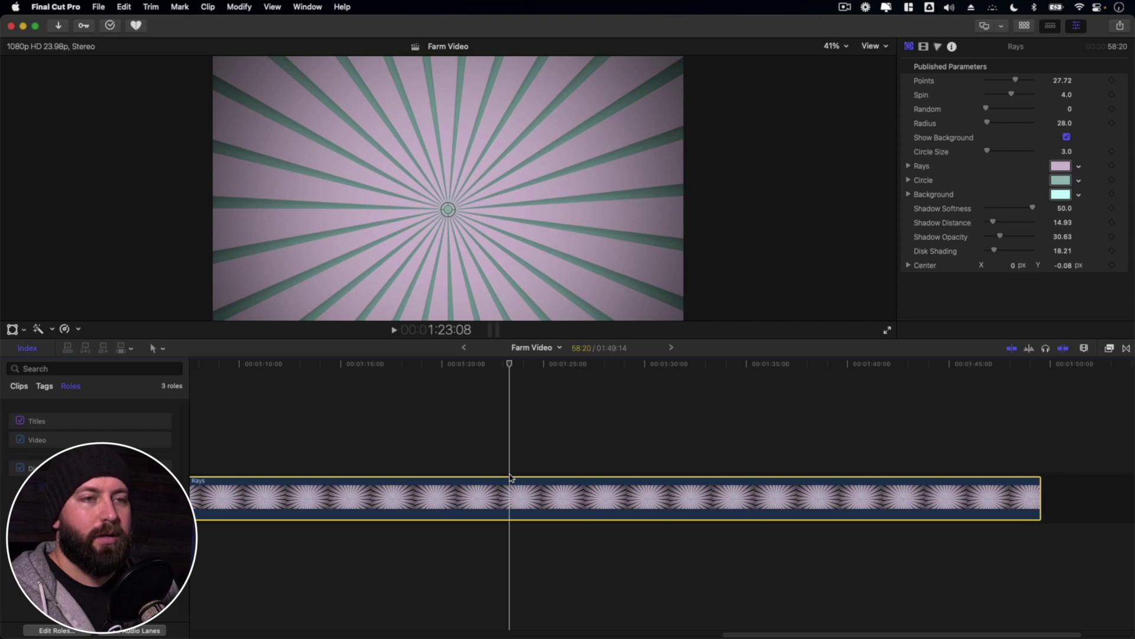
pyautogui.press('super+minus')
pyautogui.press('super+minus')
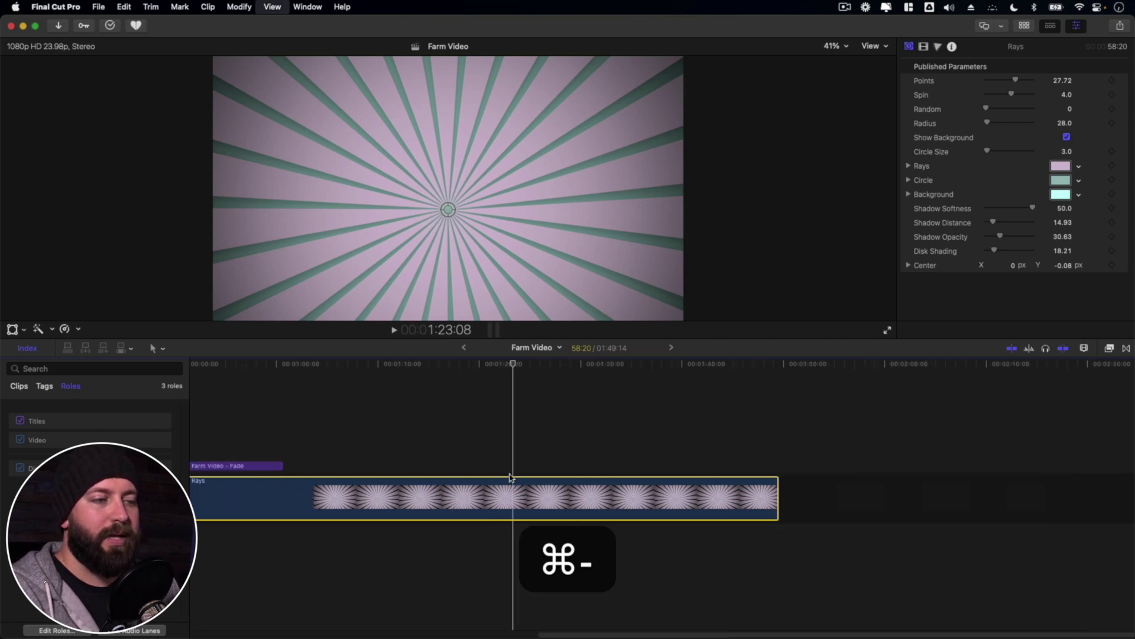
pyautogui.click(1084, 348)
pyautogui.click(982, 397)
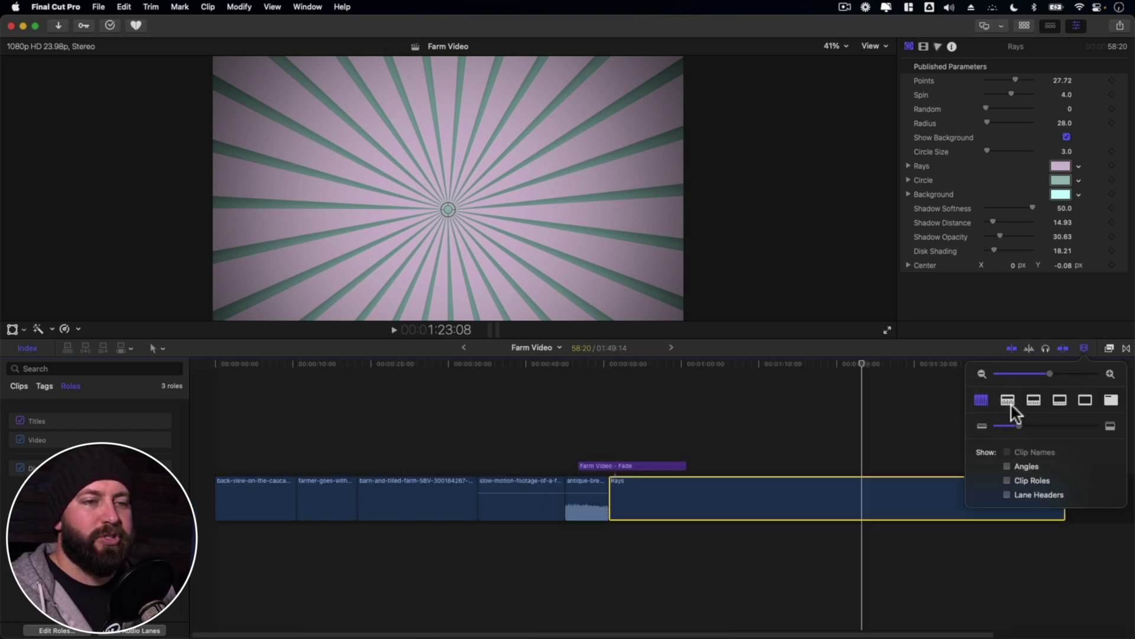
pyautogui.click(1007, 401)
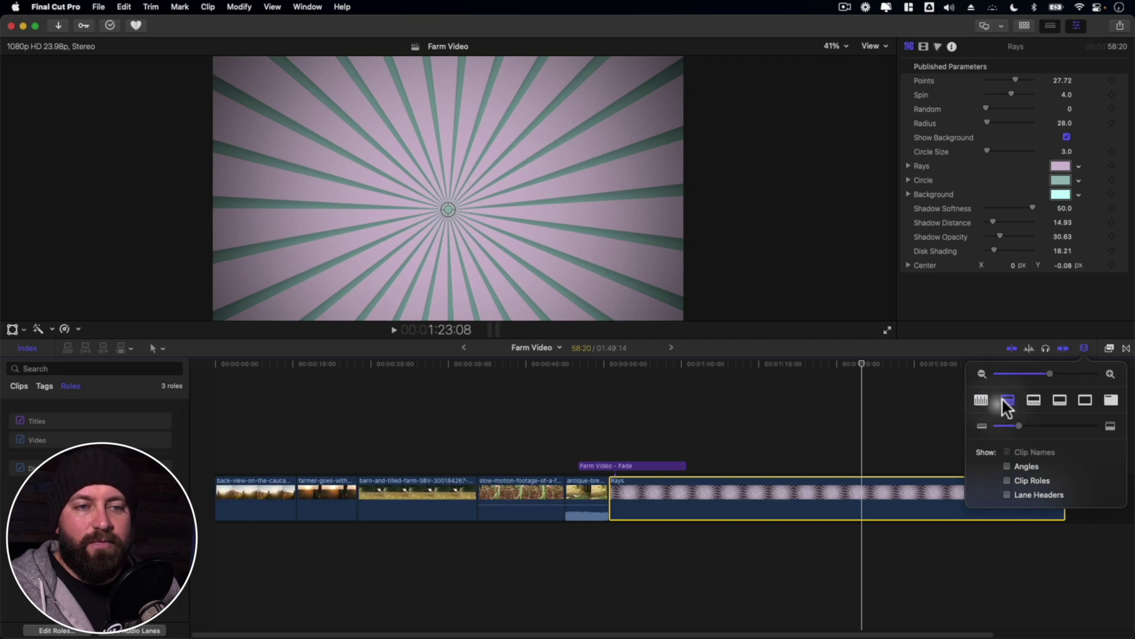
pyautogui.click(1084, 401)
pyautogui.click(1110, 401)
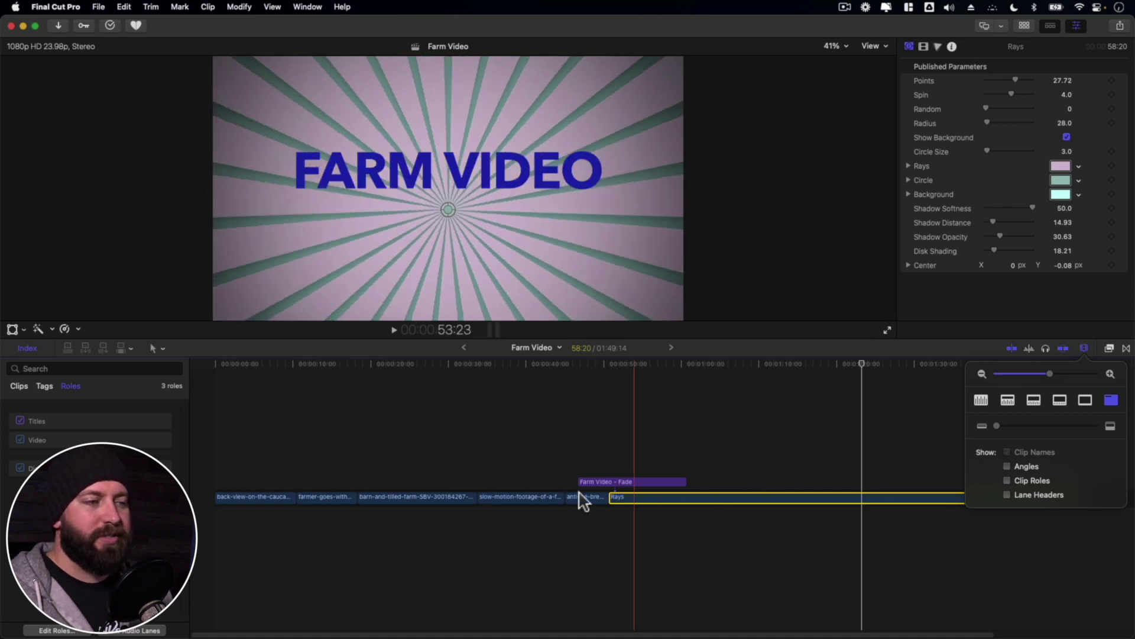
pyautogui.click(1082, 402)
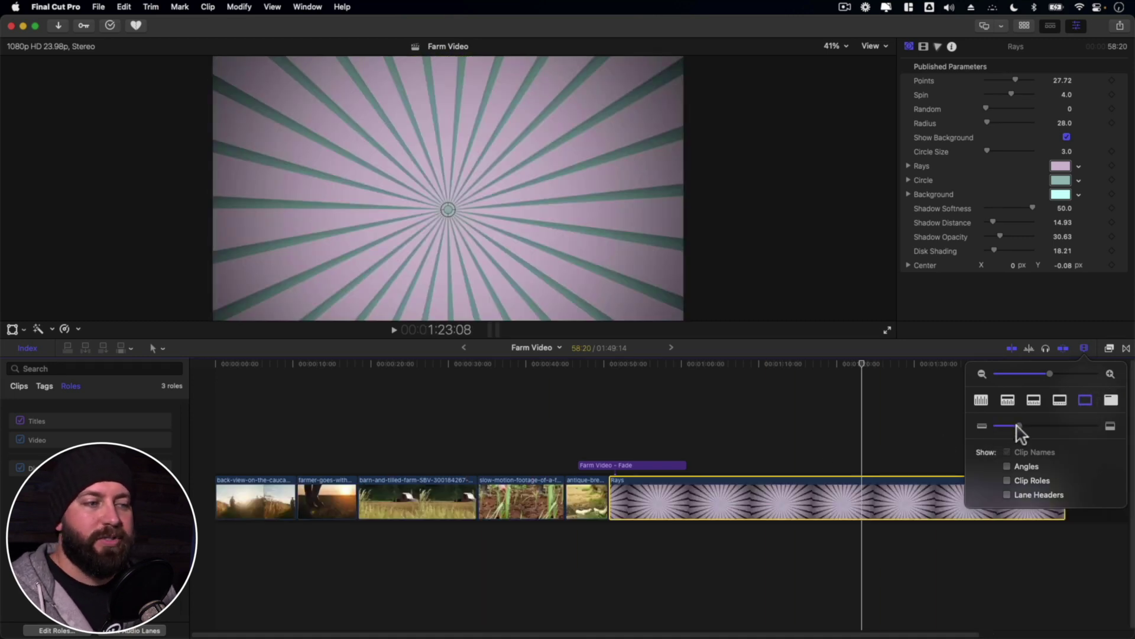
pyautogui.moveTo(1019, 426); pyautogui.dragTo(1100, 426)
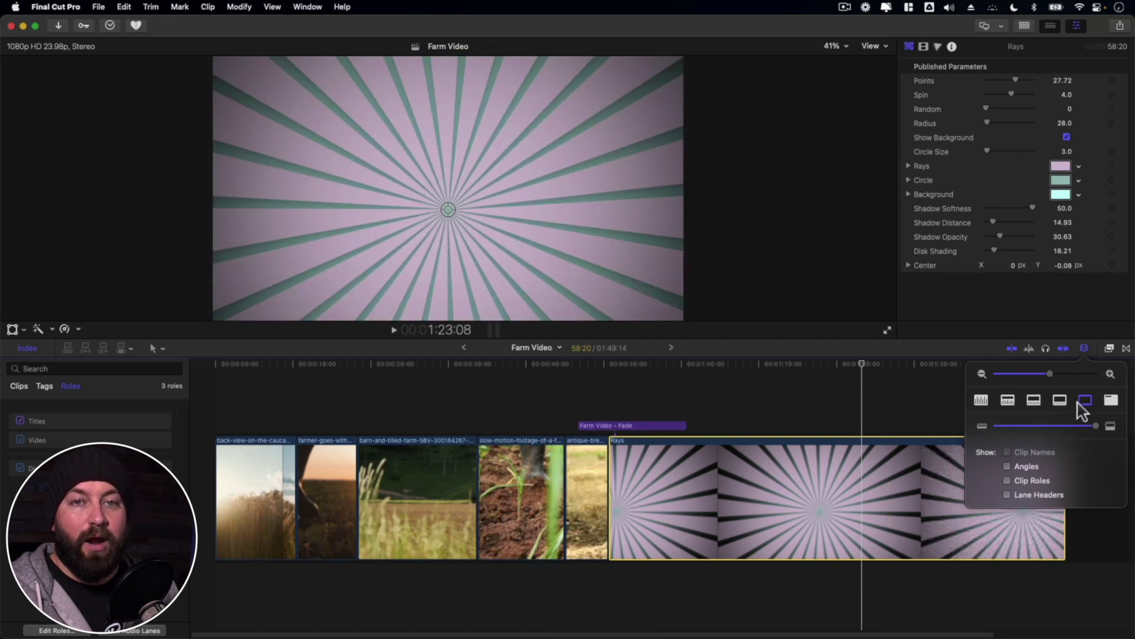
pyautogui.click(1059, 401)
pyautogui.moveTo(1096, 425); pyautogui.dragTo(1018, 431)
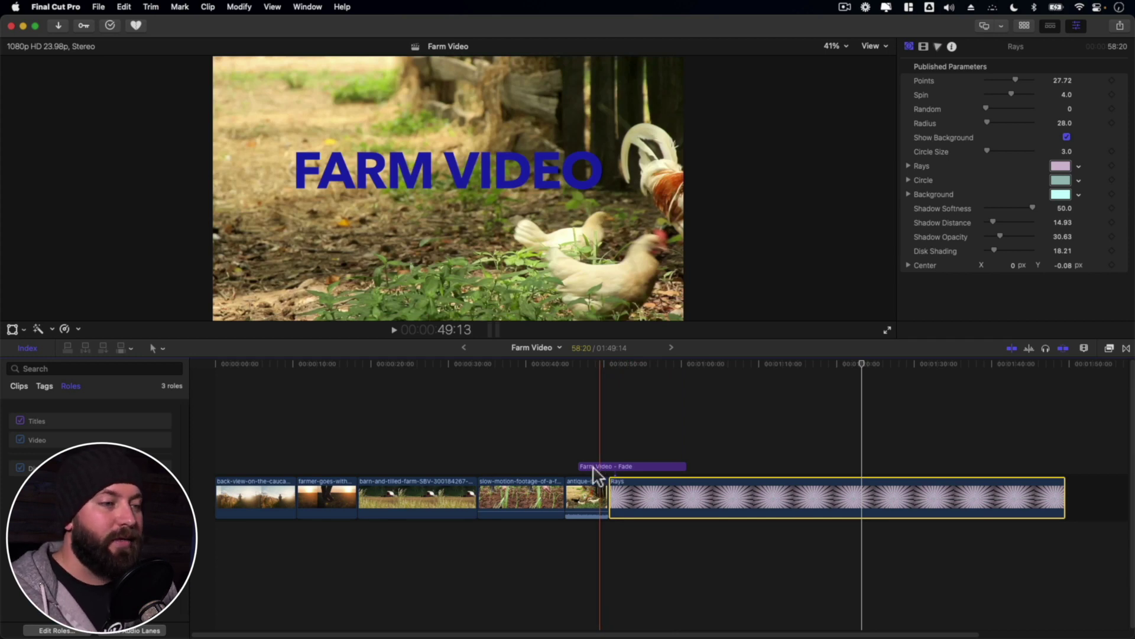
# Step: Lift the slow-motion planting clip and the barn clip out of the primary storyline
pyautogui.click(509, 489)
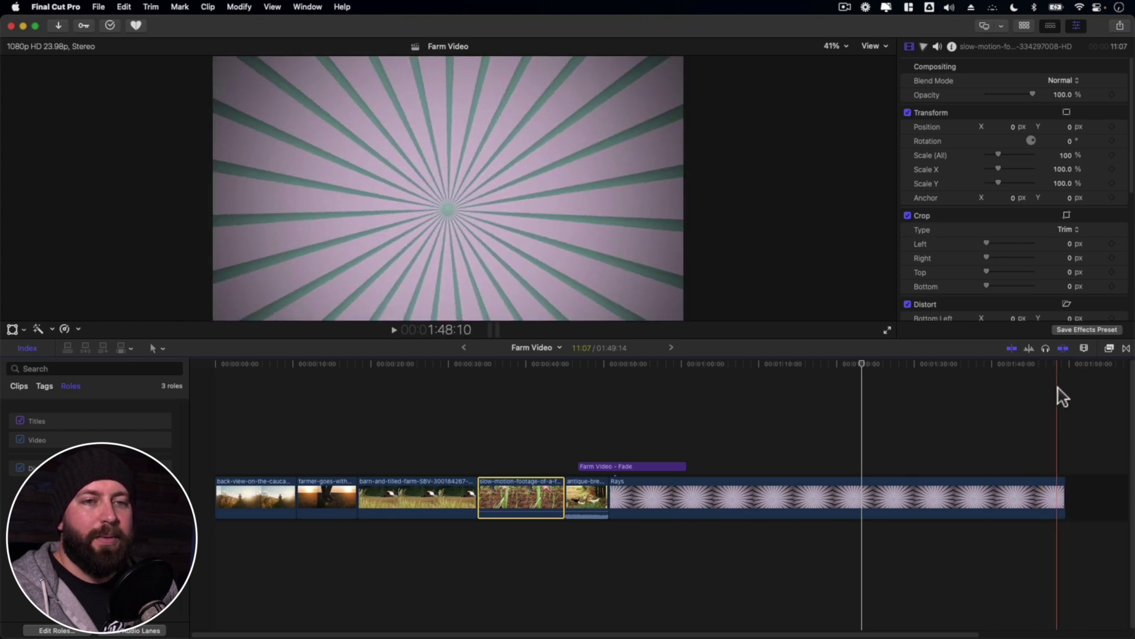
pyautogui.moveTo(511, 505); pyautogui.dragTo(510, 426)
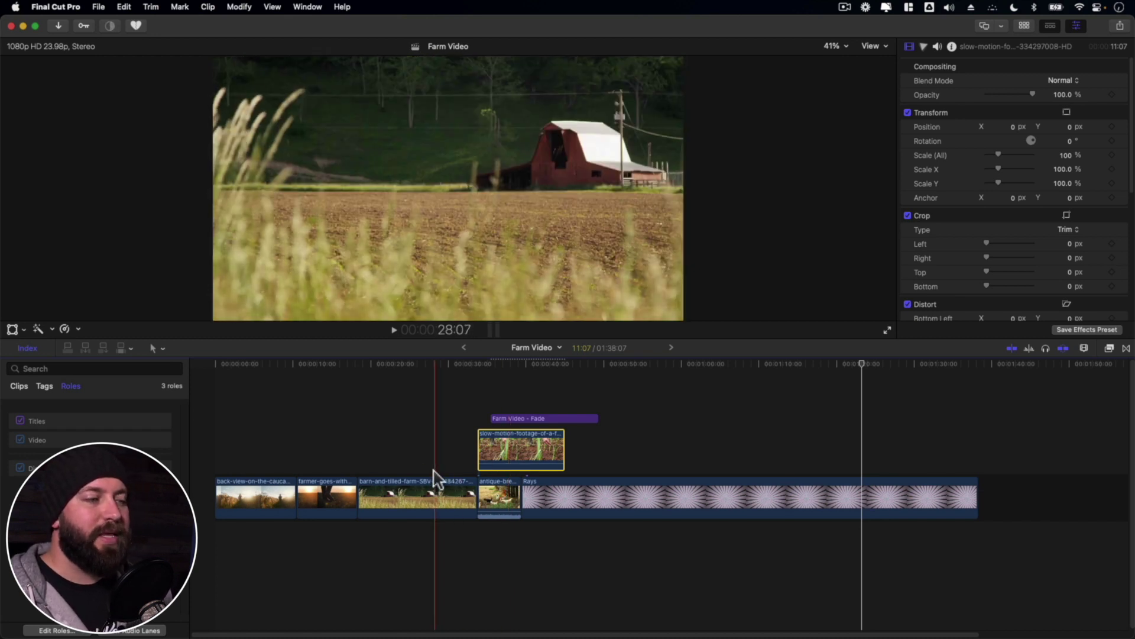
pyautogui.moveTo(399, 494); pyautogui.dragTo(527, 453)
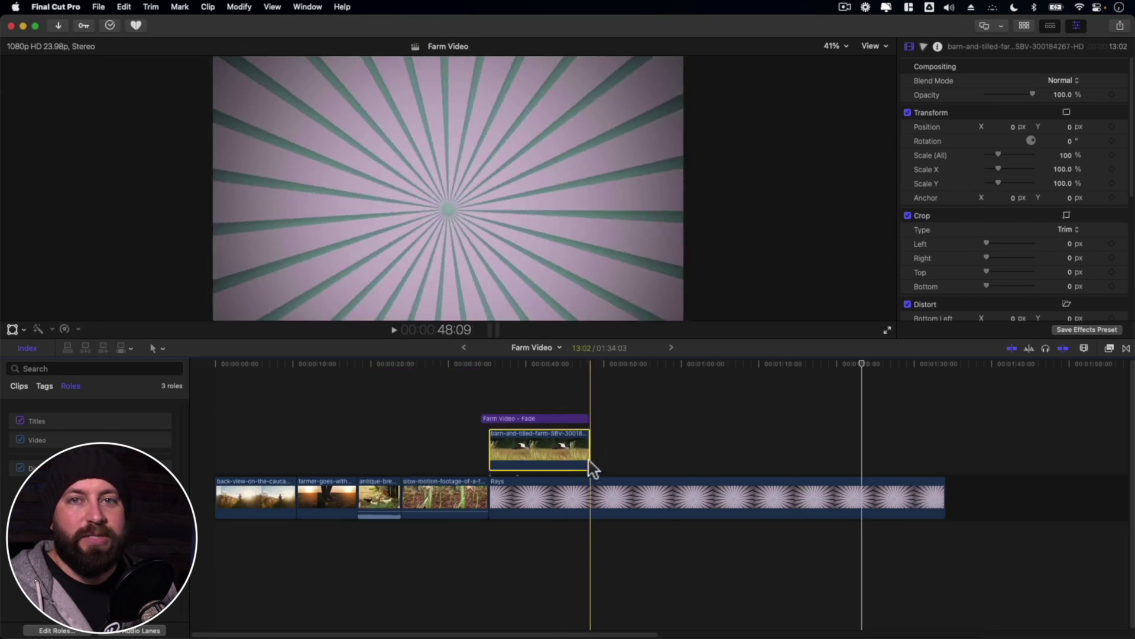
# Step: With the Position tool, place the barn clip above the Rays clip
pyautogui.click(155, 347)
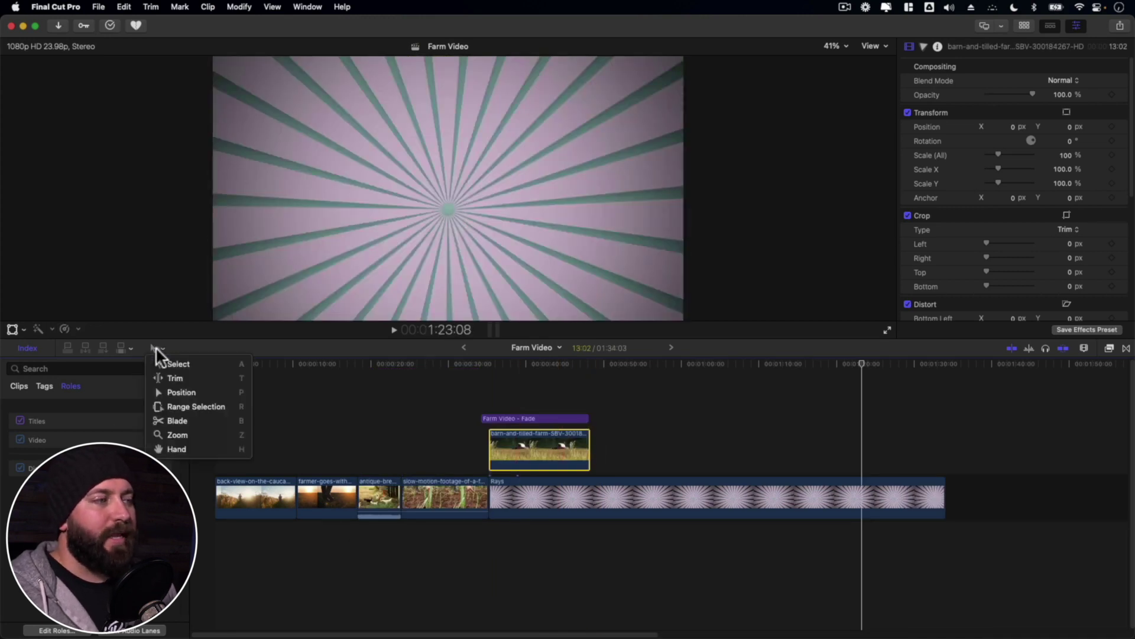
pyautogui.click(198, 391)
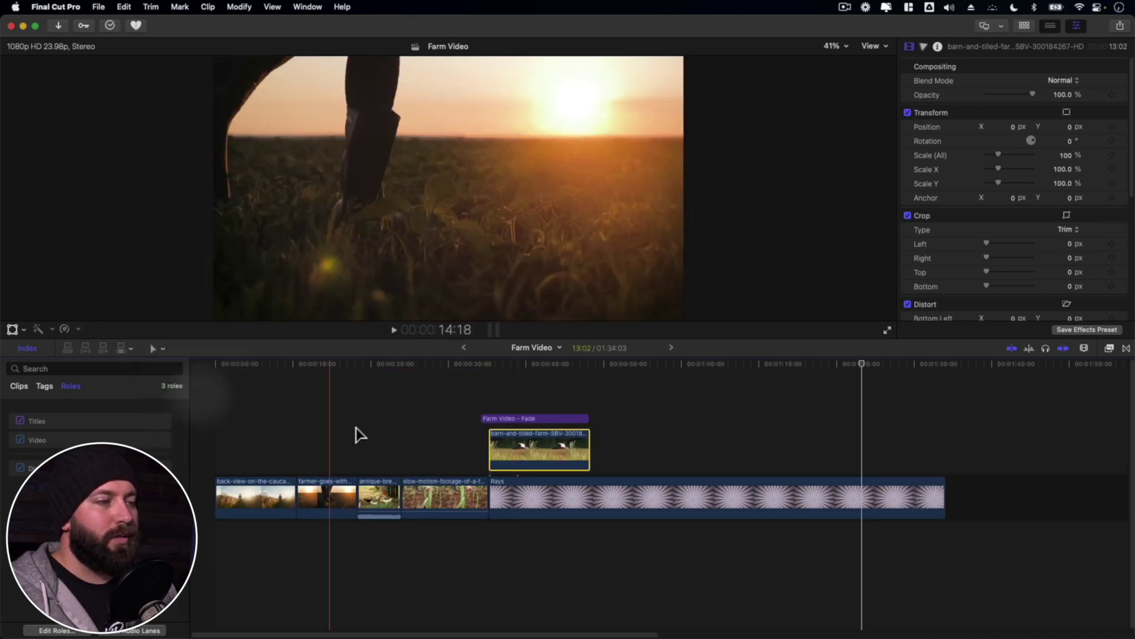
pyautogui.moveTo(555, 452); pyautogui.dragTo(677, 431)
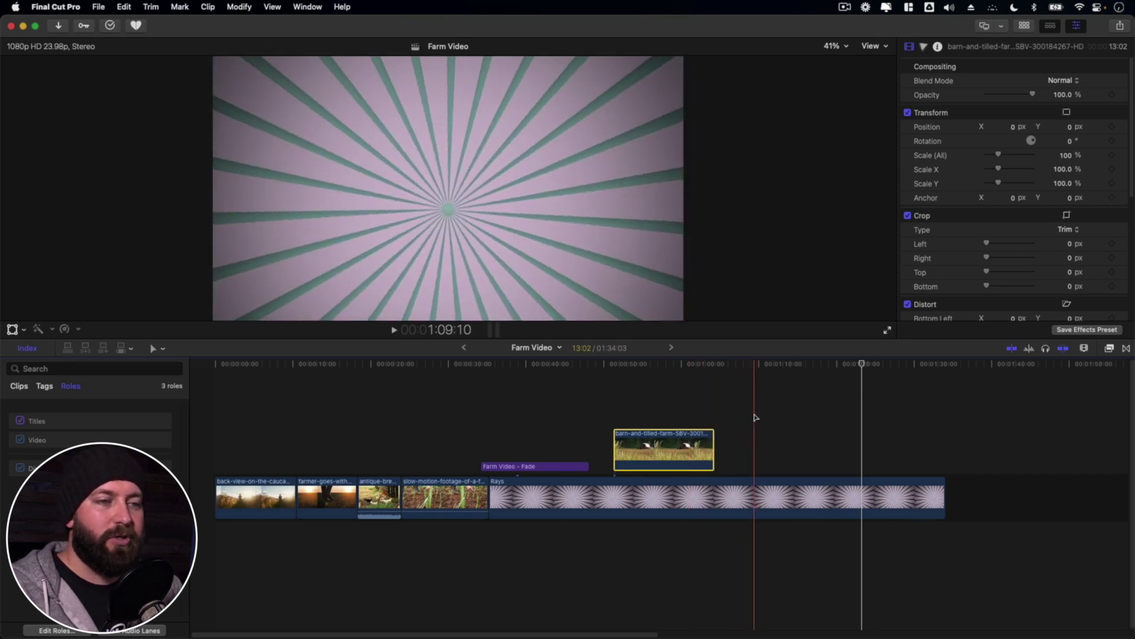
# Step: Return to the Select tool and slide the barn clip left to the title's end
pyautogui.press('a')
pyautogui.click(163, 348)
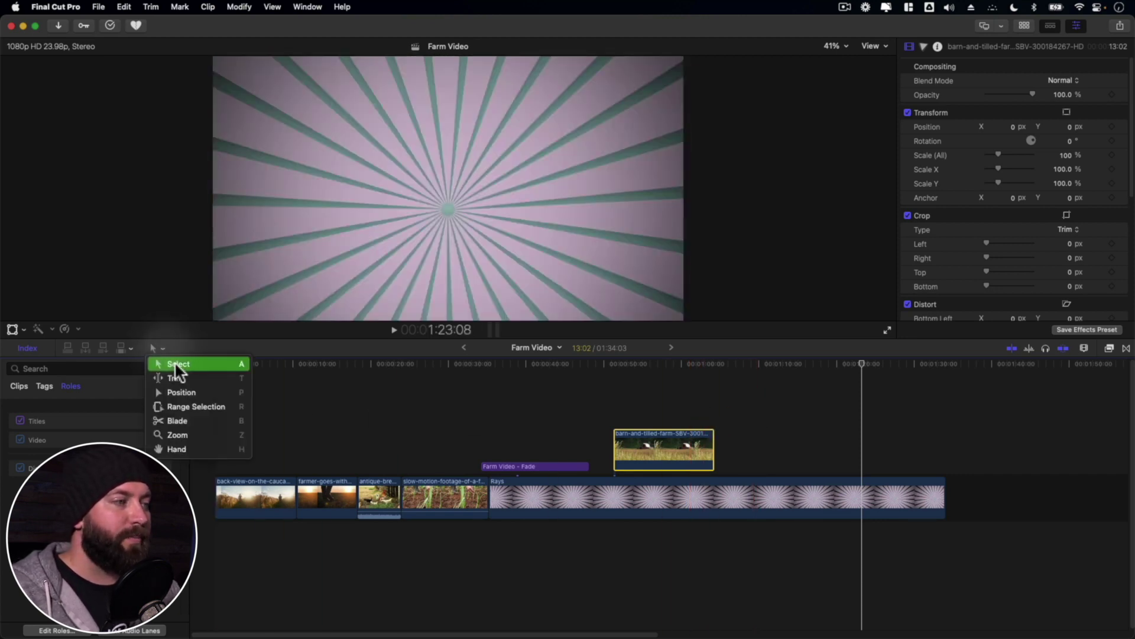
pyautogui.click(200, 365)
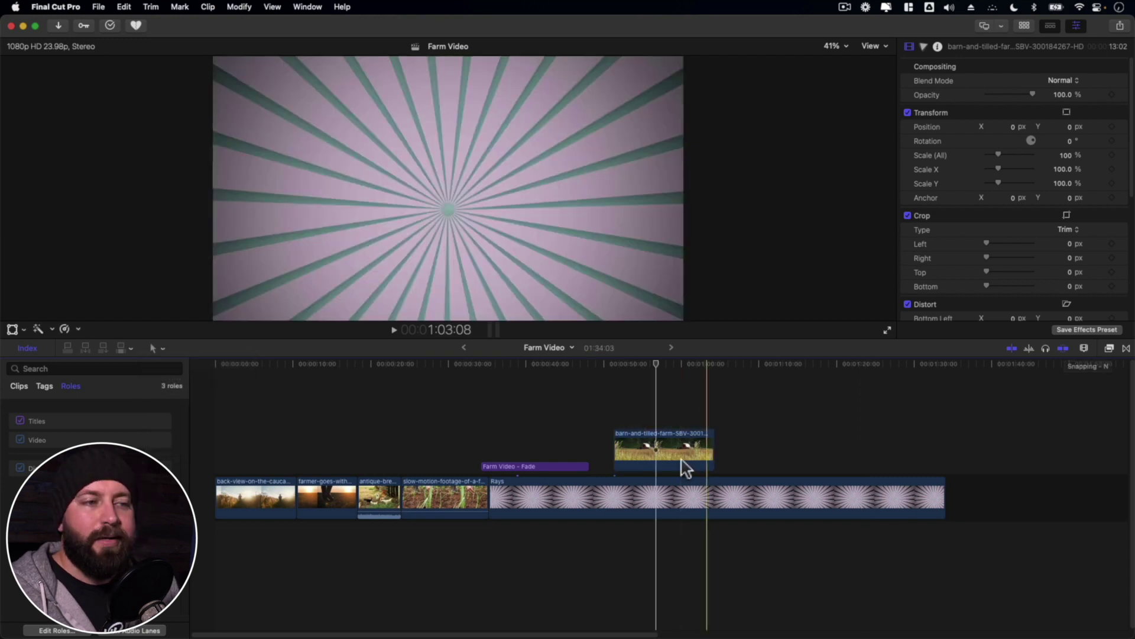
pyautogui.moveTo(667, 456); pyautogui.dragTo(612, 431)
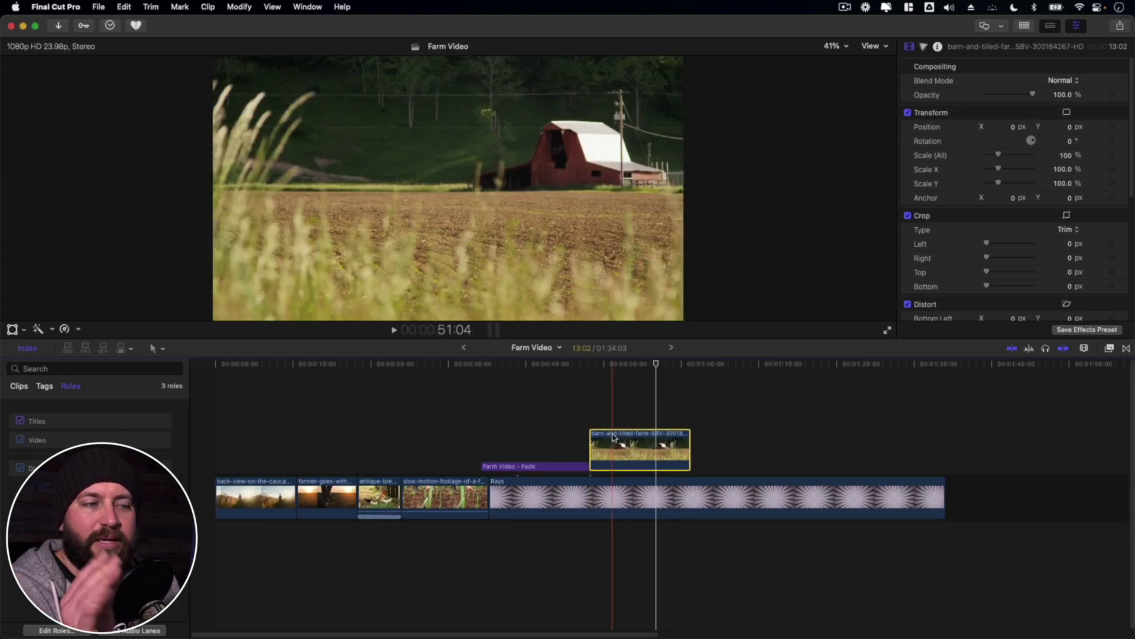
pyautogui.moveTo(630, 447); pyautogui.dragTo(621, 439)
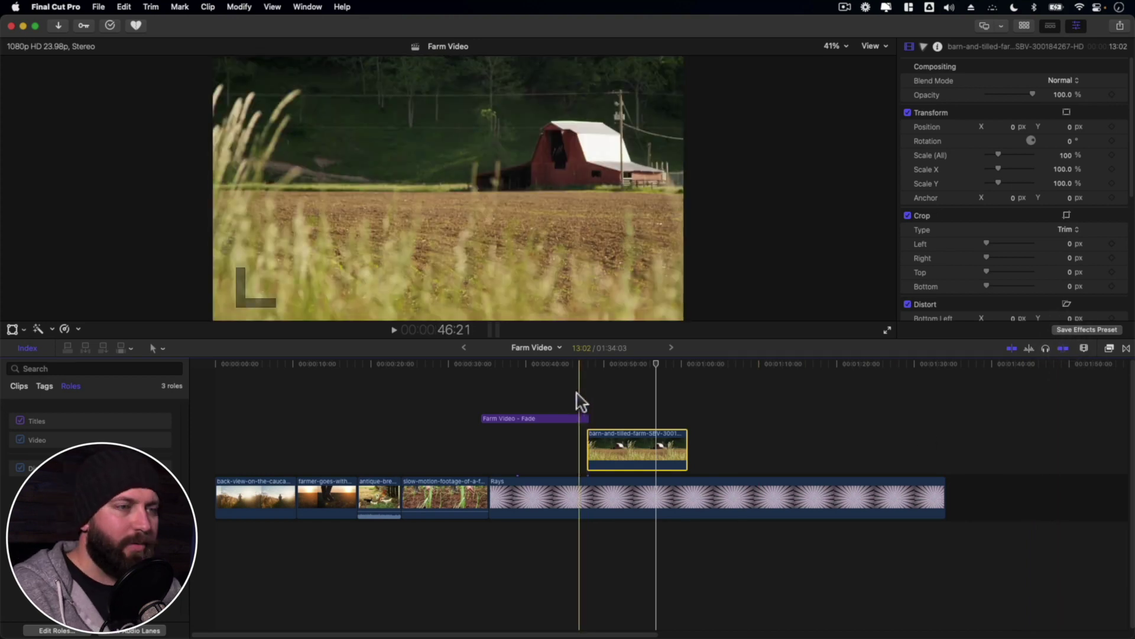
# Step: Play the sequence forwards and in reverse with Space, J and L to review the edit
pyautogui.press('space')
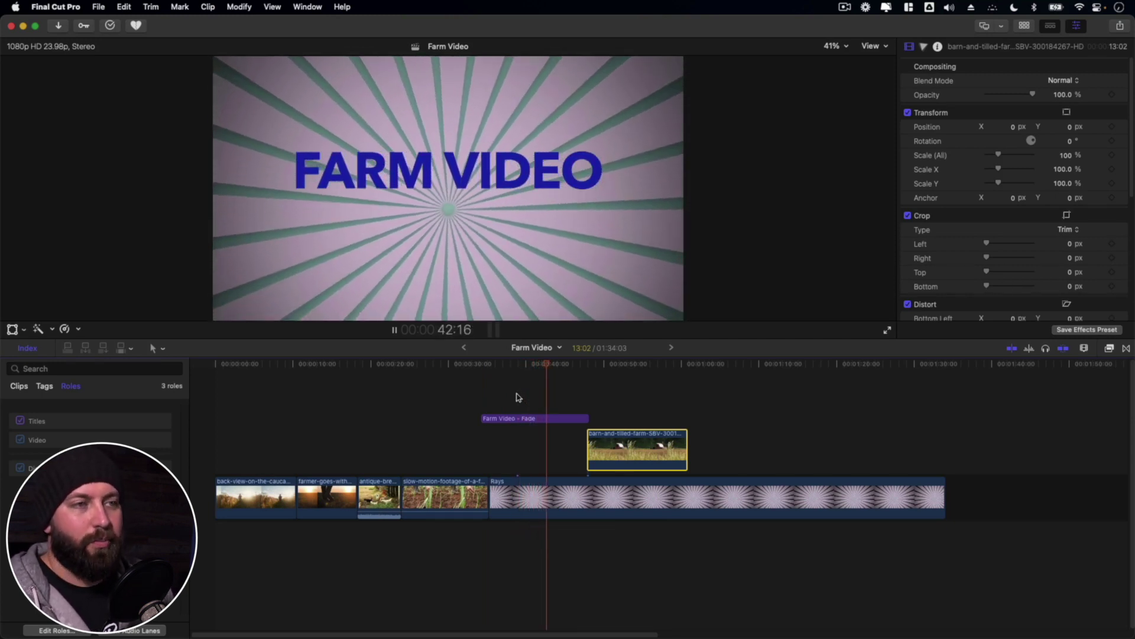
pyautogui.press('j')
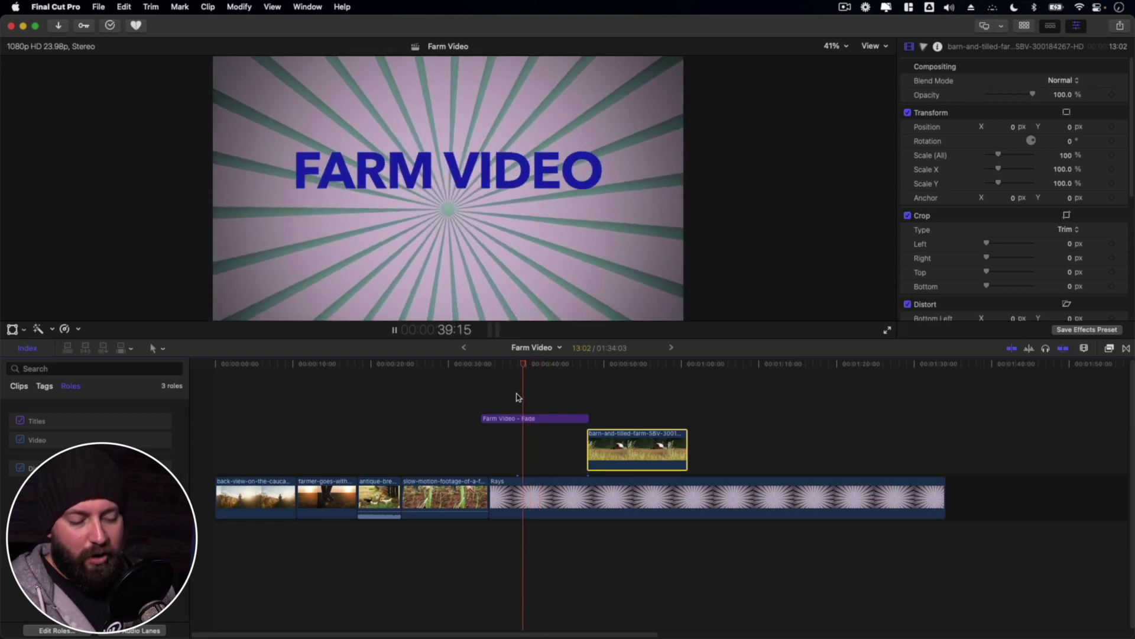
pyautogui.press('l')
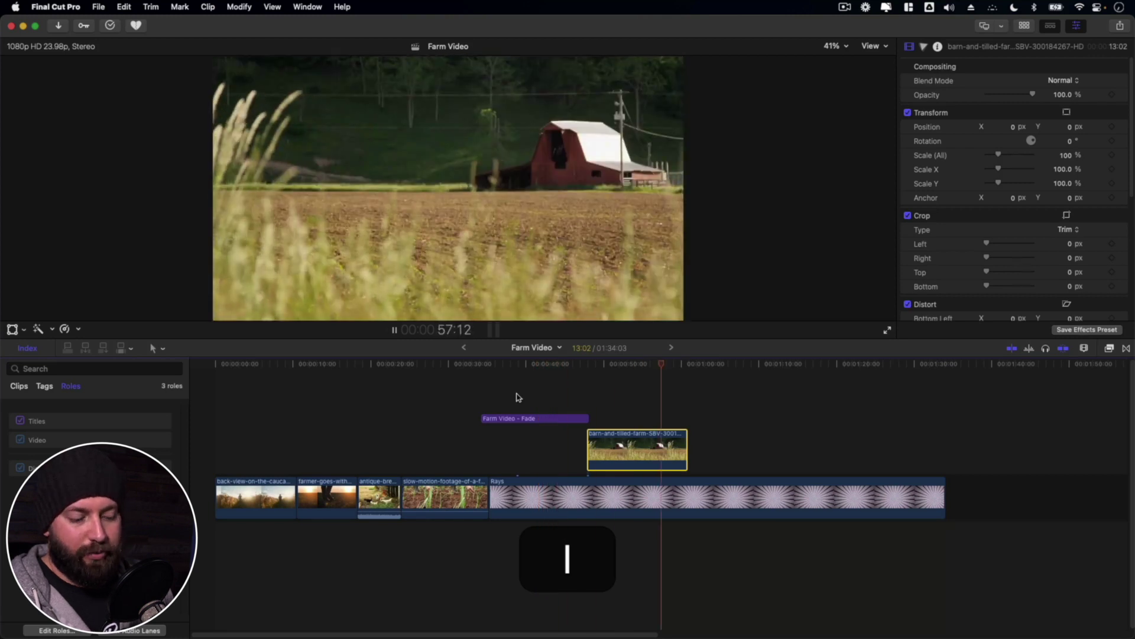
pyautogui.press('j')
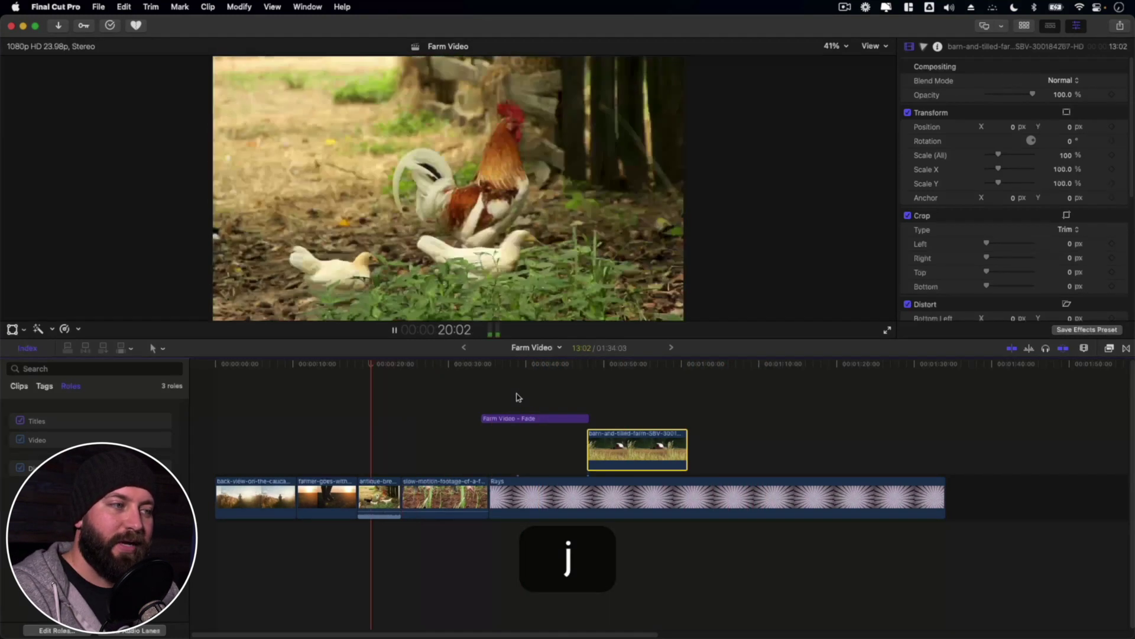
pyautogui.press('super+z')
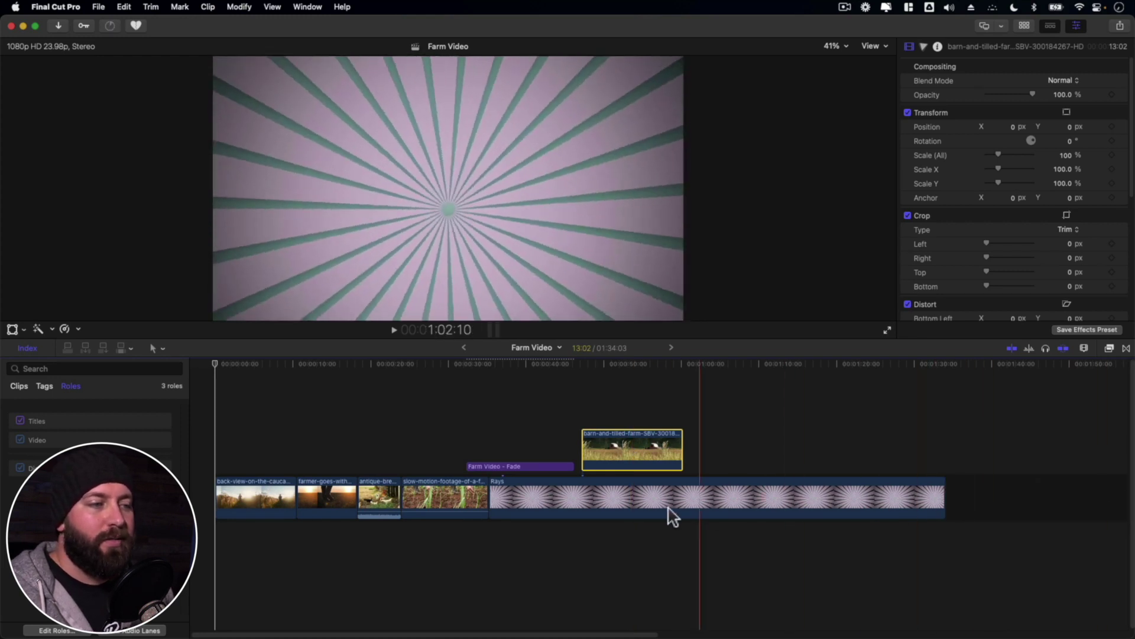
# Step: Return the playhead to the start and move the barn clip and Fade title later
pyautogui.press('Home')
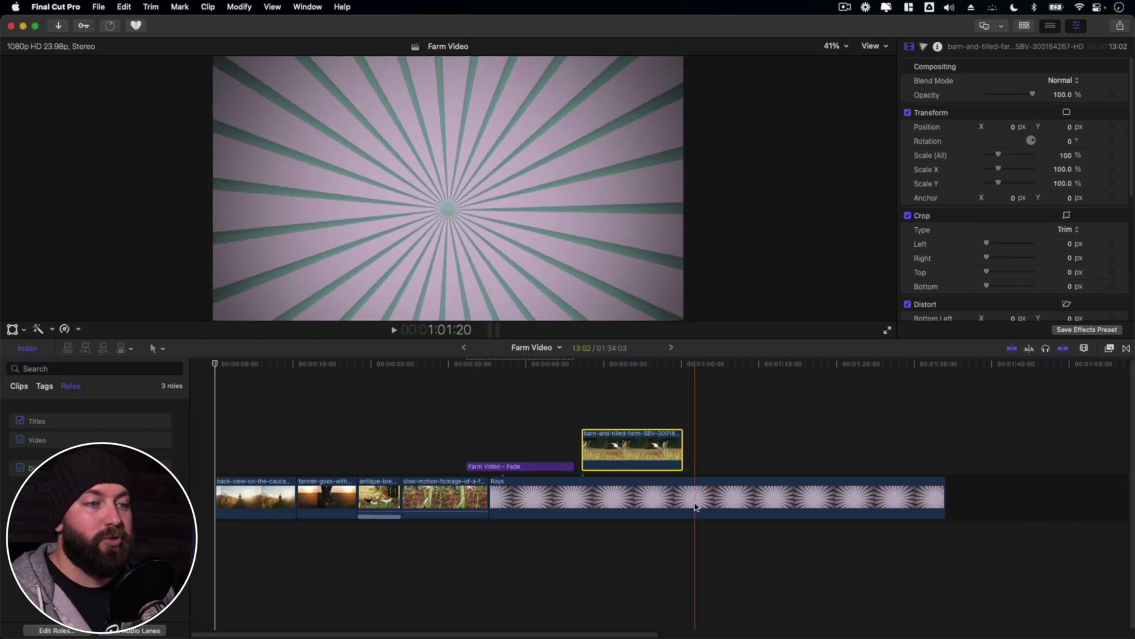
pyautogui.moveTo(617, 440); pyautogui.dragTo(716, 416)
pyautogui.moveTo(500, 466); pyautogui.dragTo(582, 466)
# Step: Move the slow-motion clip to the storyline's end and select the Rays clip
pyautogui.moveTo(474, 503); pyautogui.dragTo(925, 504)
pyautogui.moveTo(628, 461); pyautogui.dragTo(445, 507)
pyautogui.click(559, 490)
# Step: Delete the Rays clip, fit the timeline, and apply Aged Paper to the farmer clip
pyautogui.press('Delete')
pyautogui.hotkey('shift', 'z')
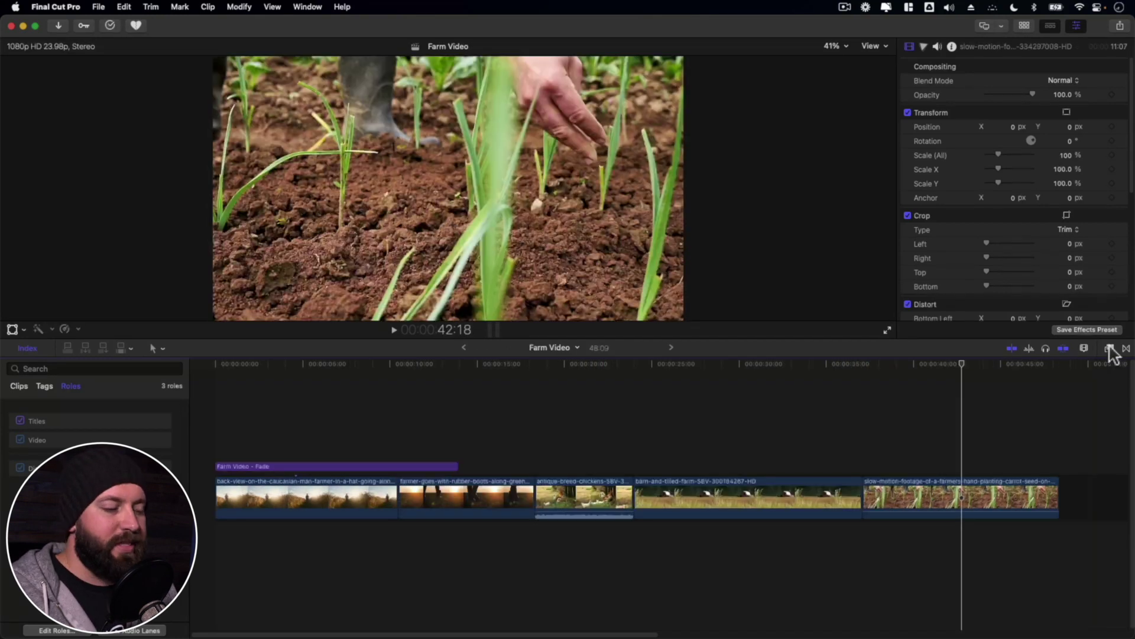
pyautogui.click(1110, 348)
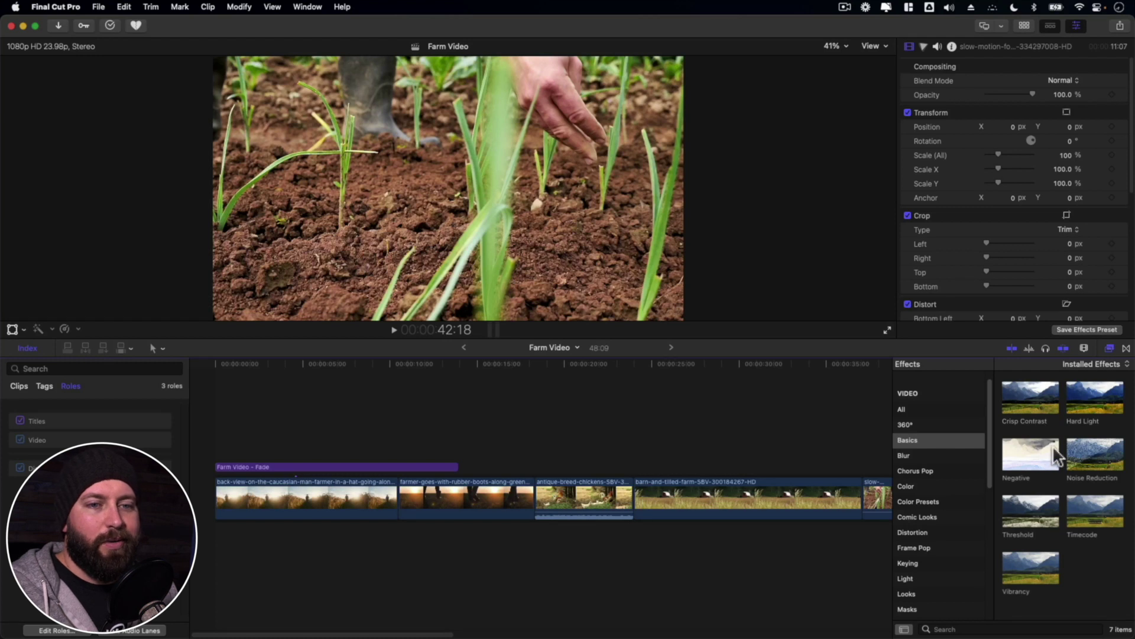
pyautogui.click(918, 409)
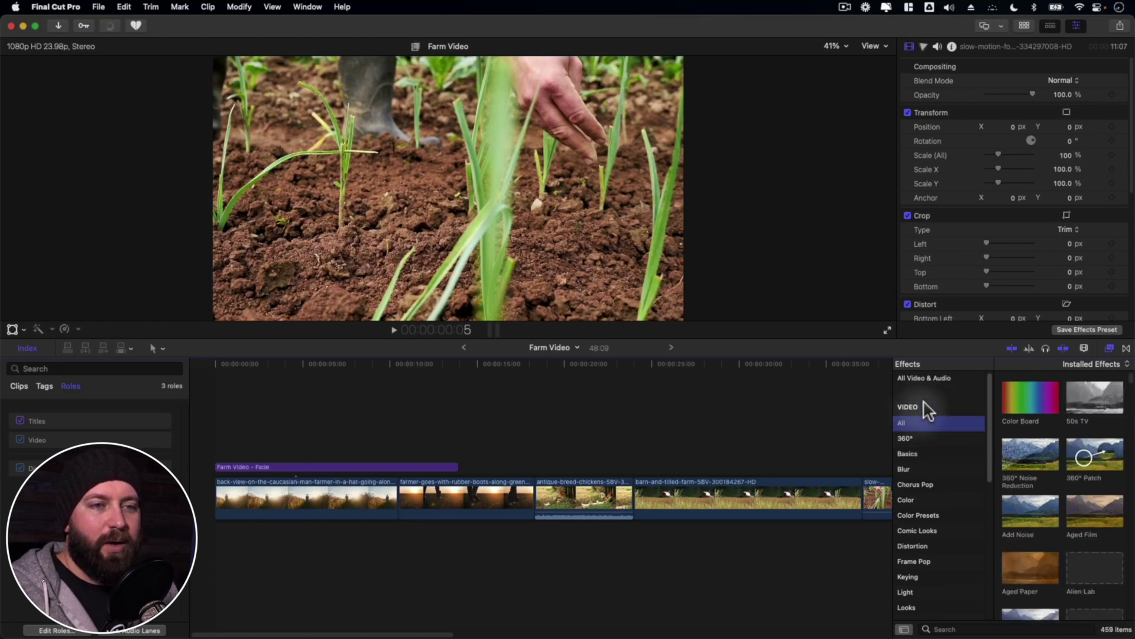
pyautogui.click(924, 379)
pyautogui.click(932, 422)
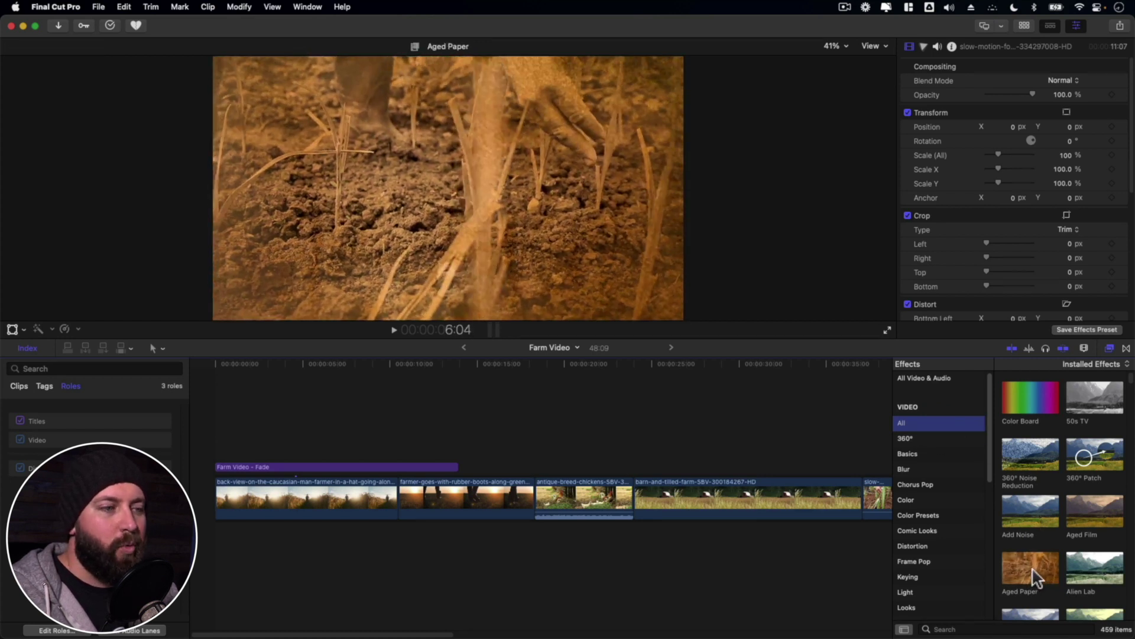
pyautogui.moveTo(1033, 571); pyautogui.dragTo(438, 499)
# Step: Apply the Focus blur effect to the chickens clip and select it to view its effects
pyautogui.click(912, 469)
pyautogui.click(1095, 402)
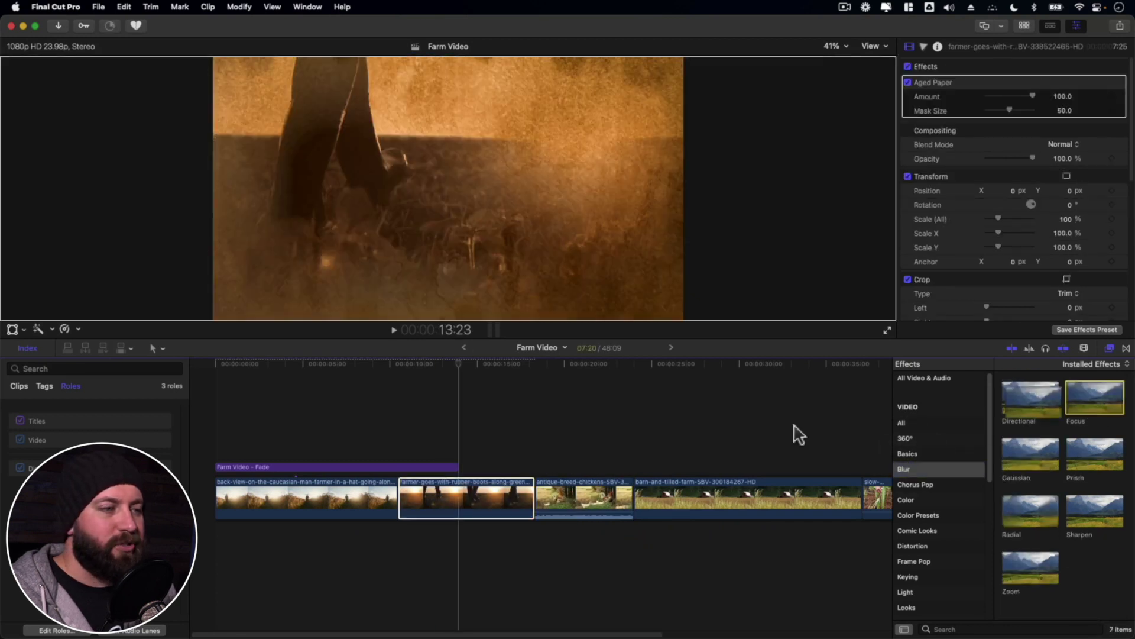
pyautogui.moveTo(799, 435); pyautogui.dragTo(500, 515)
pyautogui.click(584, 496)
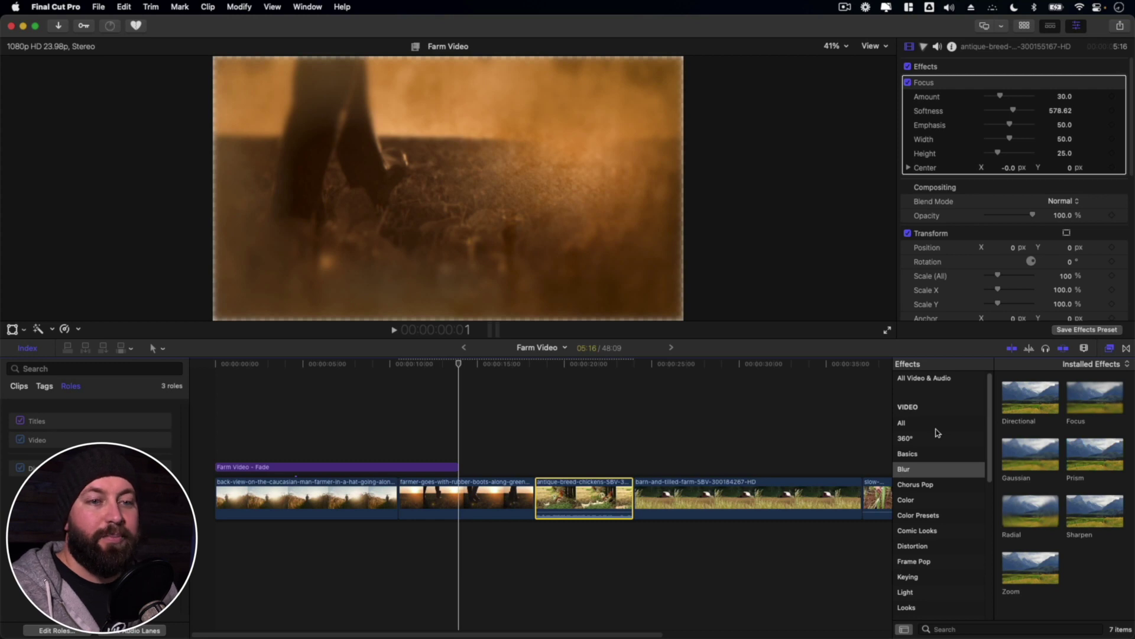
pyautogui.scroll(-10, 936, 586)
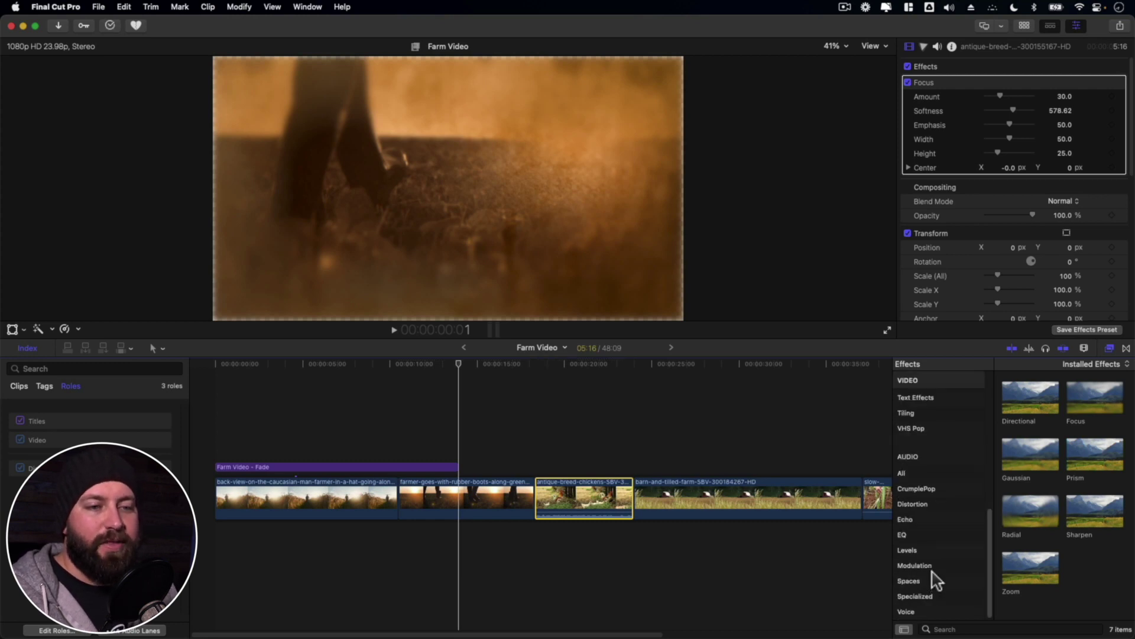
pyautogui.click(924, 519)
pyautogui.click(941, 473)
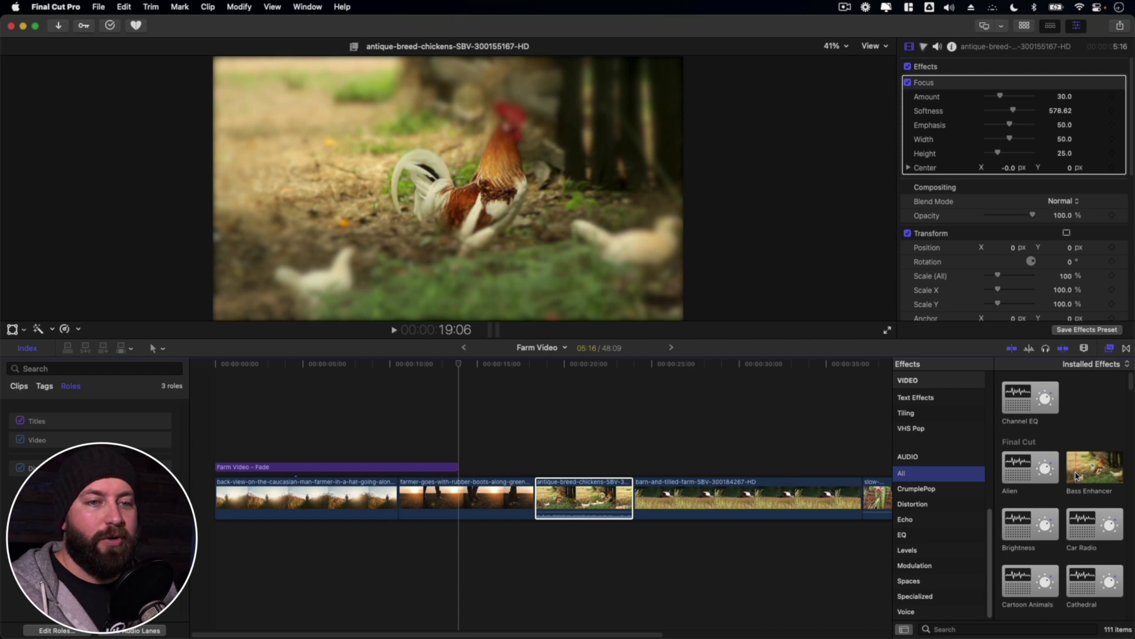
pyautogui.click(556, 493)
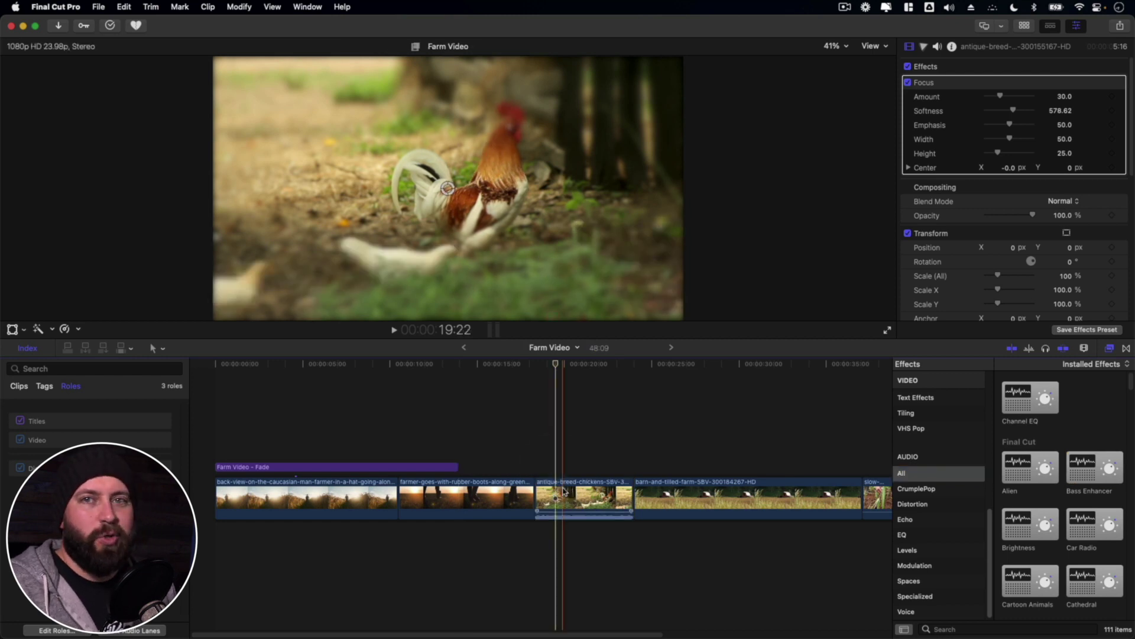
# Step: Delete the Focus blur effect from the chickens clip
pyautogui.click(565, 493)
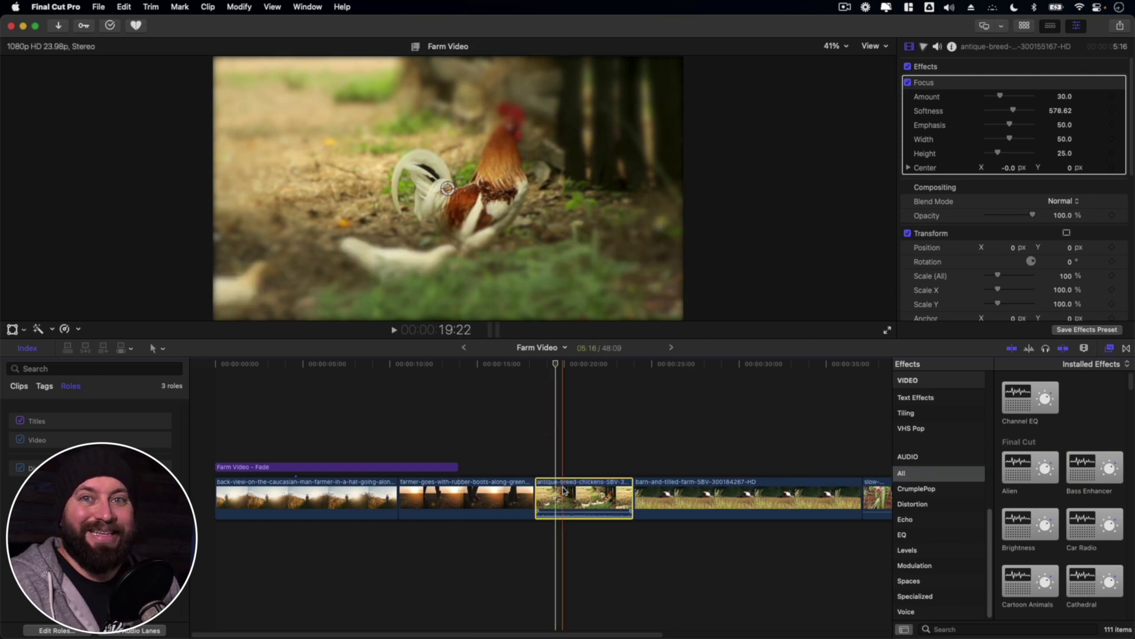
pyautogui.click(946, 100)
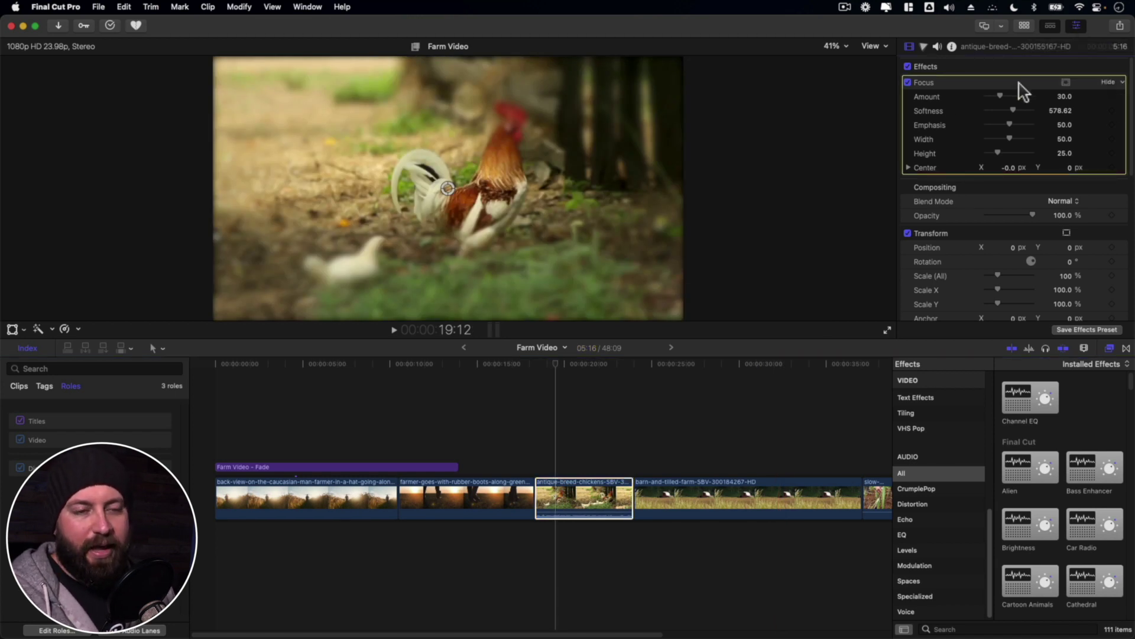
pyautogui.press('BackSpace')
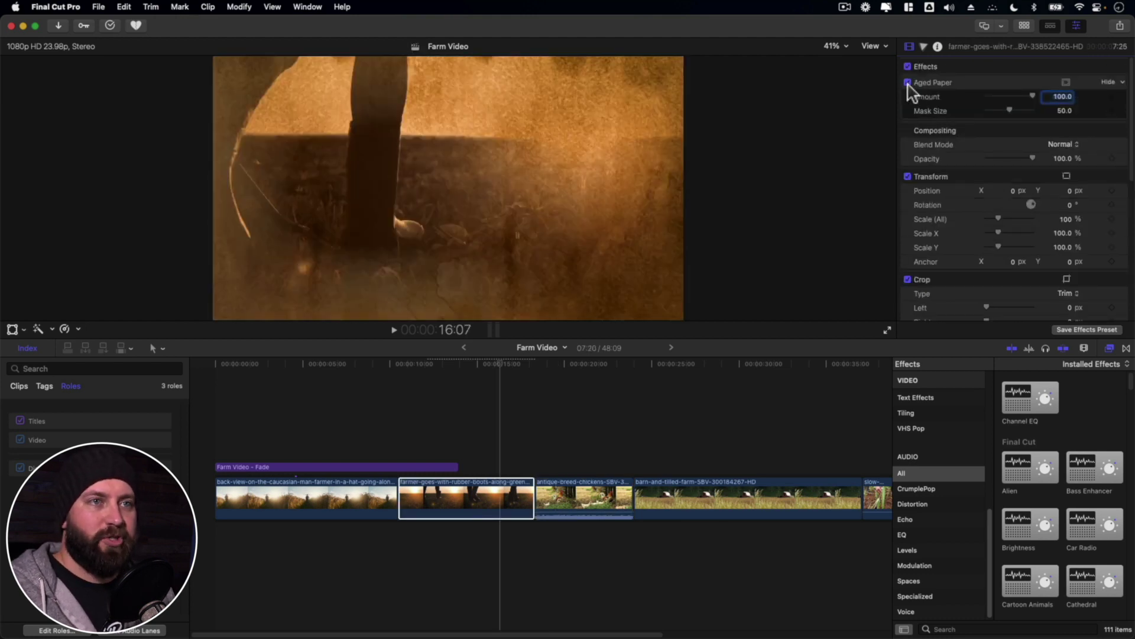
# Step: Compare the farmer clip with Aged Paper off and on, then lower its Amount to 80.12
pyautogui.click(908, 83)
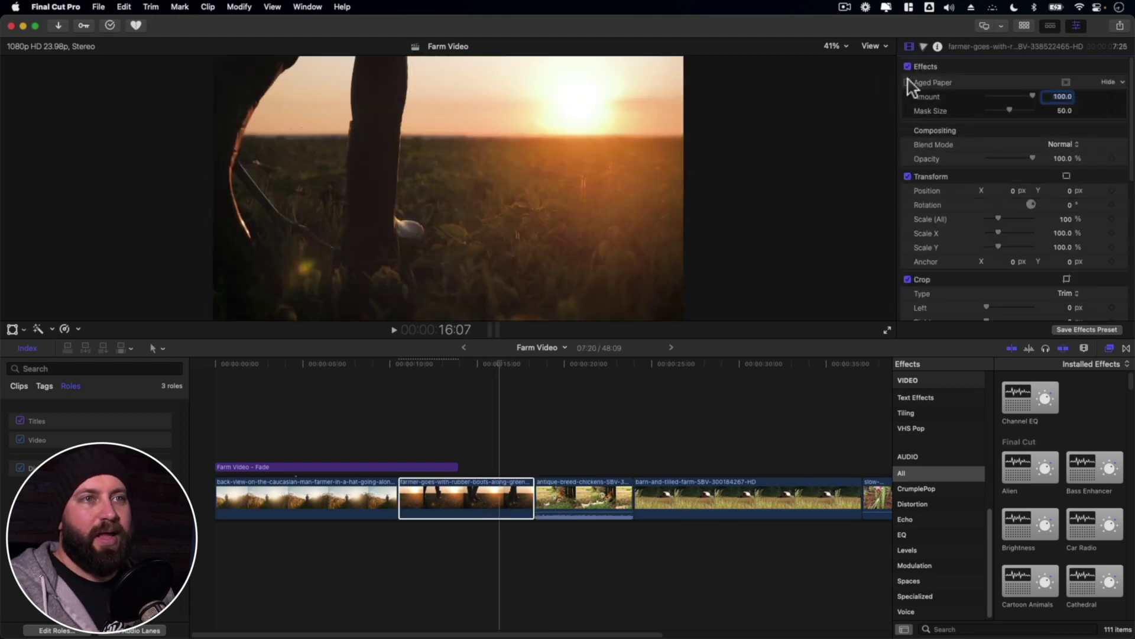
pyautogui.click(908, 83)
pyautogui.click(908, 83)
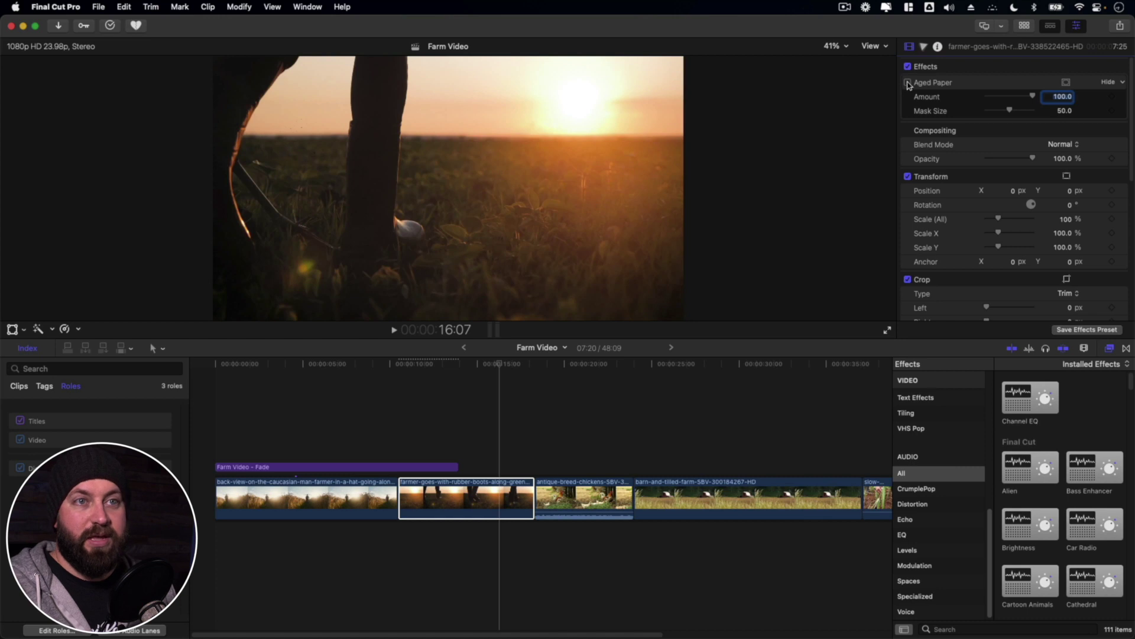
pyautogui.click(909, 83)
pyautogui.moveTo(1034, 101); pyautogui.dragTo(1002, 102)
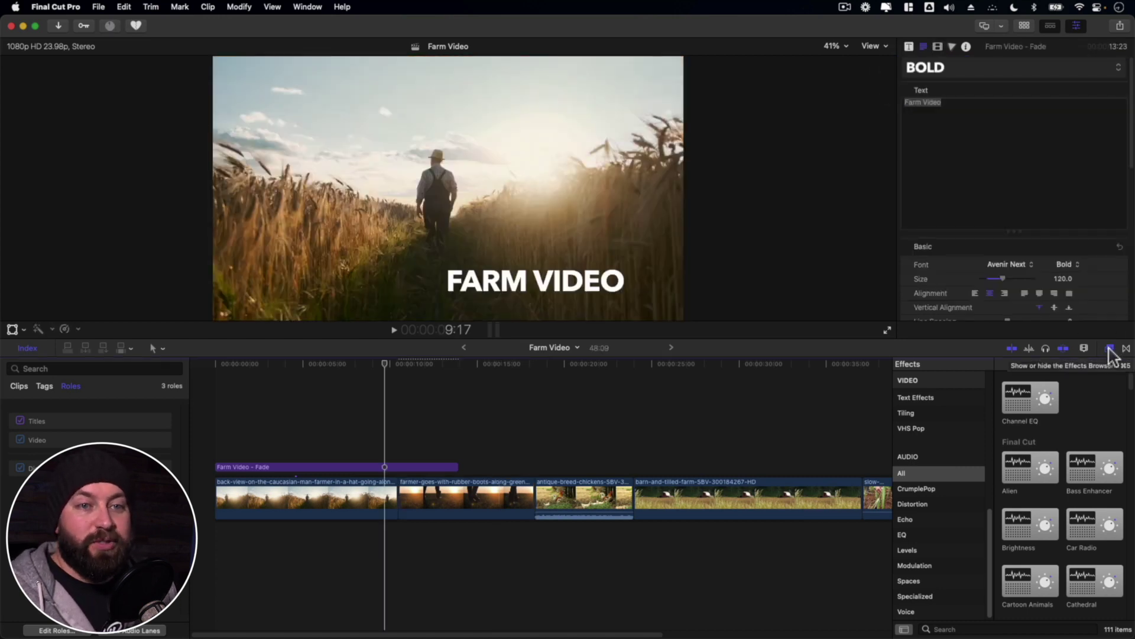
# Step: Drag a Cross Dissolve between the chickens and barn clips, trimming the project to 47:09
pyautogui.click(1127, 351)
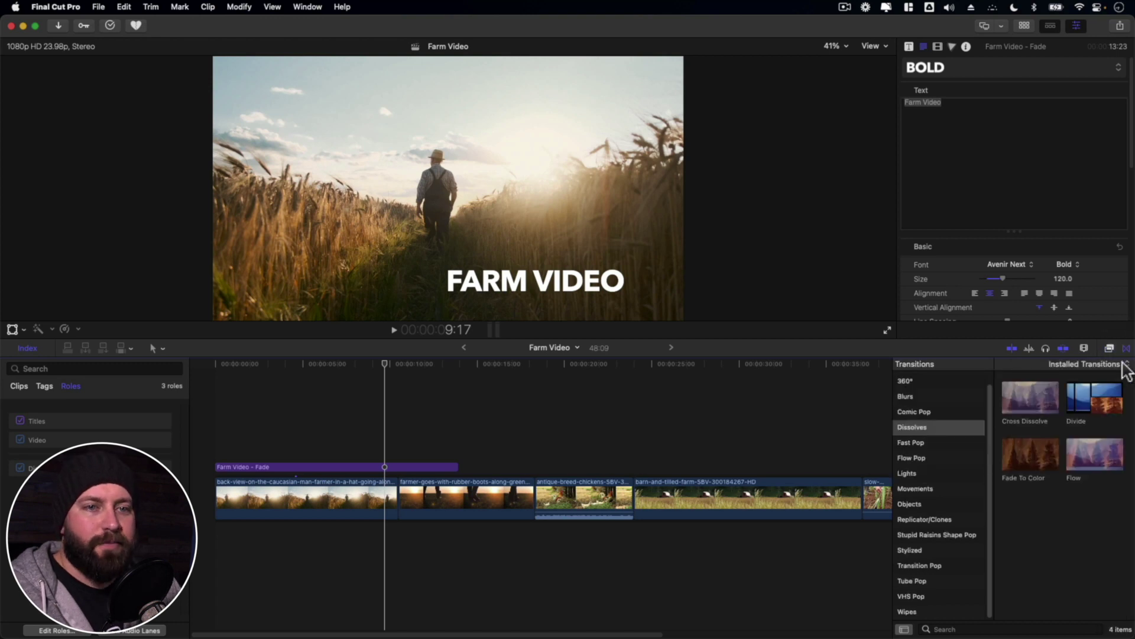
pyautogui.scroll(2, 958, 535)
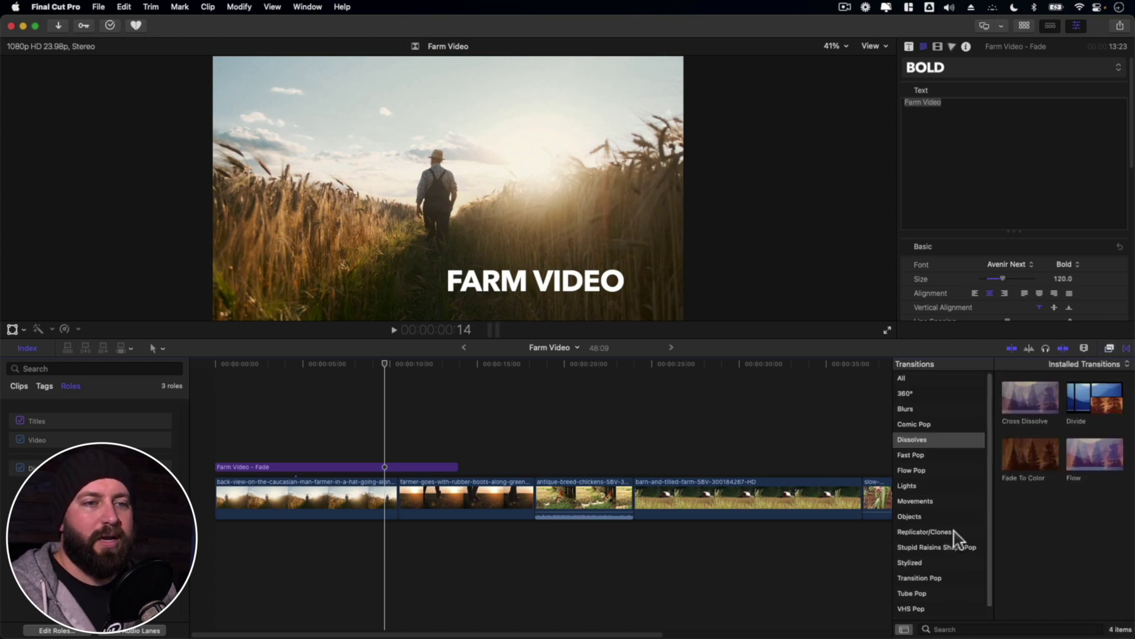
pyautogui.click(956, 380)
pyautogui.scroll(-1, 1034, 485)
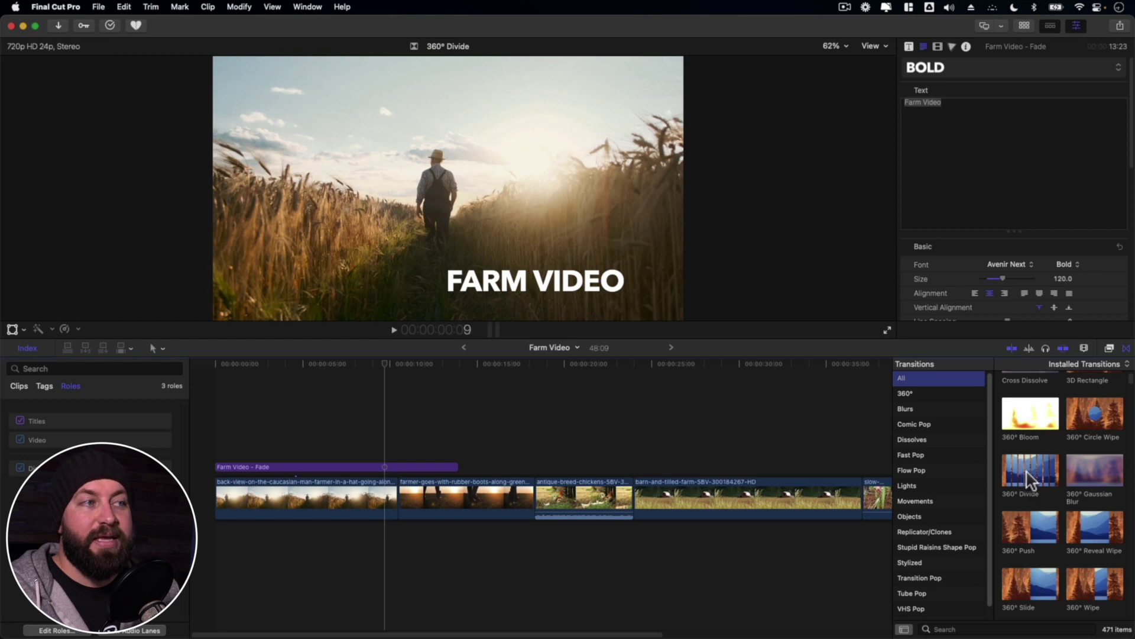
pyautogui.click(933, 442)
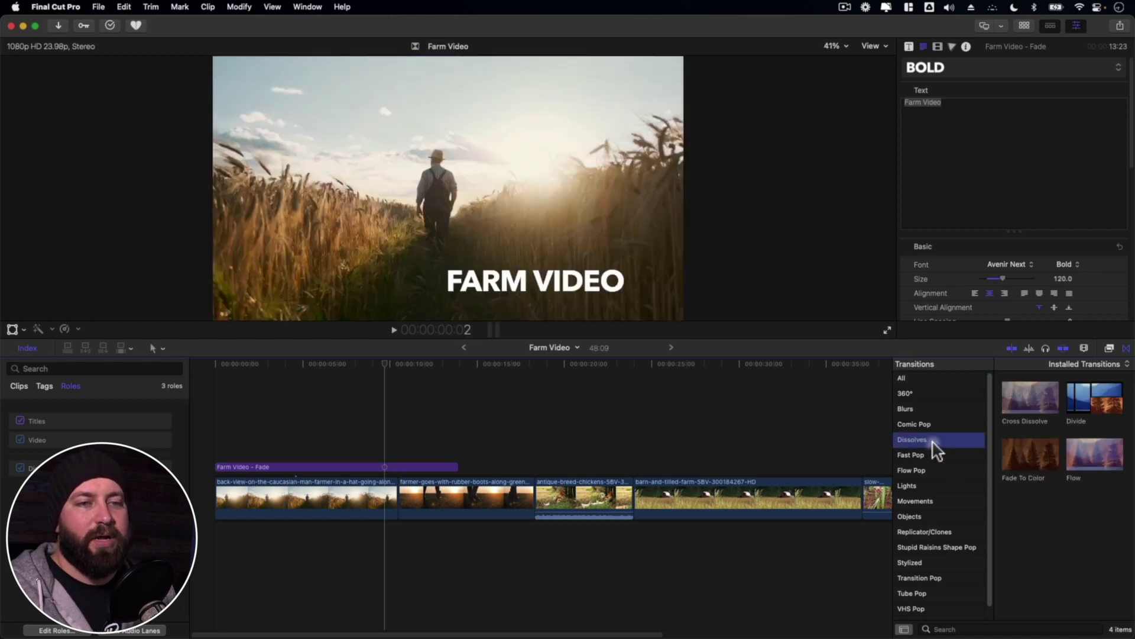
pyautogui.click(1039, 401)
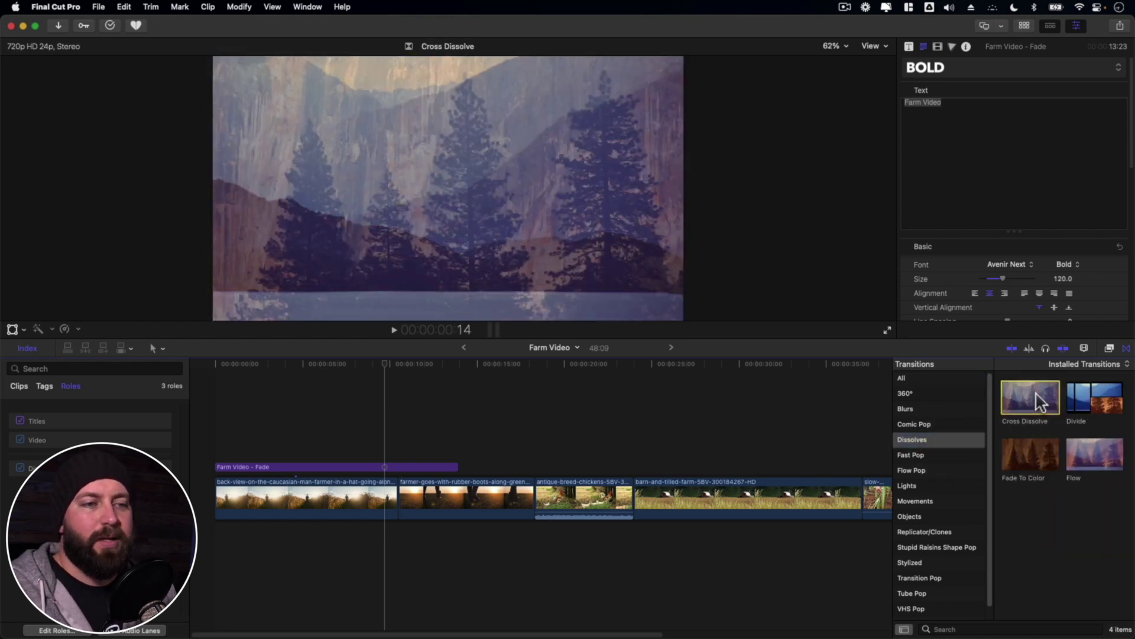
pyautogui.moveTo(1039, 402); pyautogui.dragTo(649, 491)
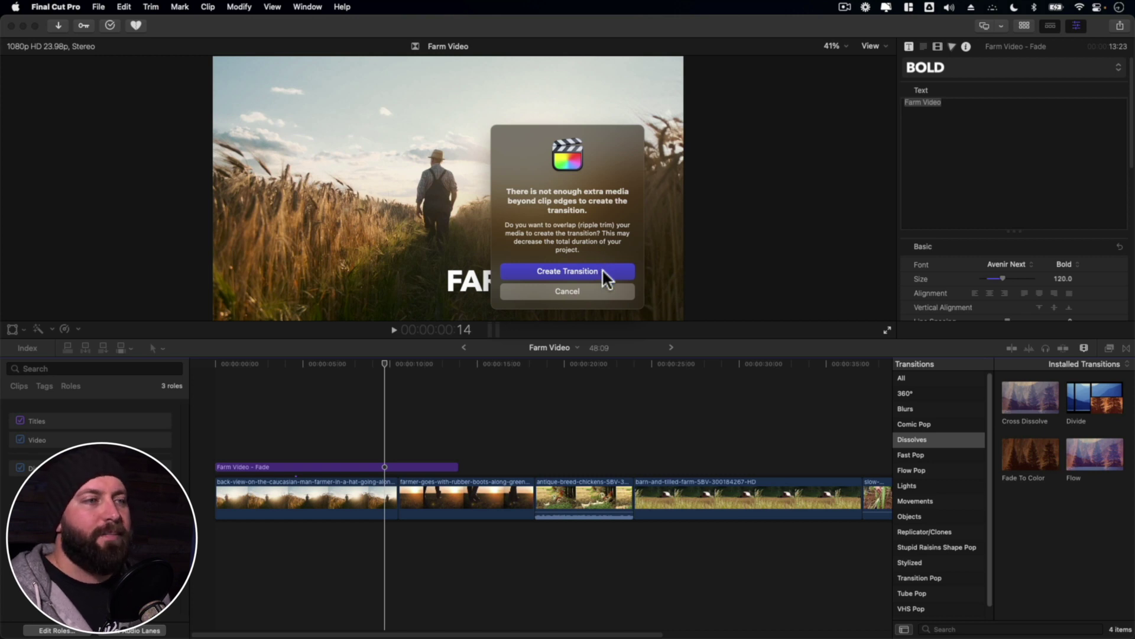
pyautogui.click(590, 270)
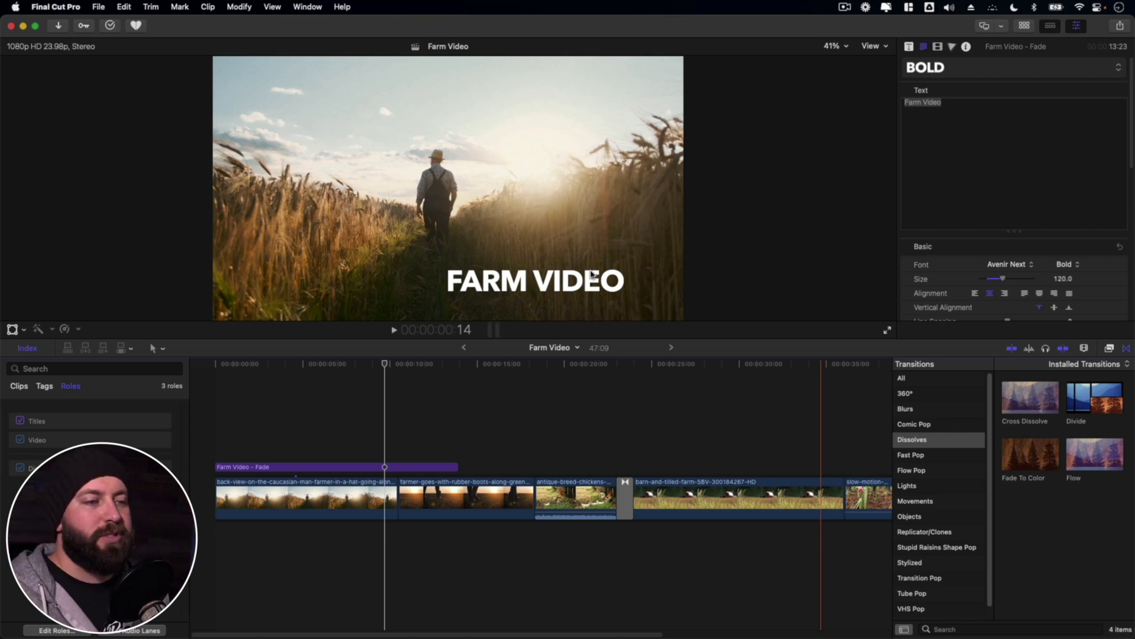
# Step: Apply Cross Dissolve to every clip edge in the timeline, allowing overlapping clips
pyautogui.doubleClick(1052, 410)
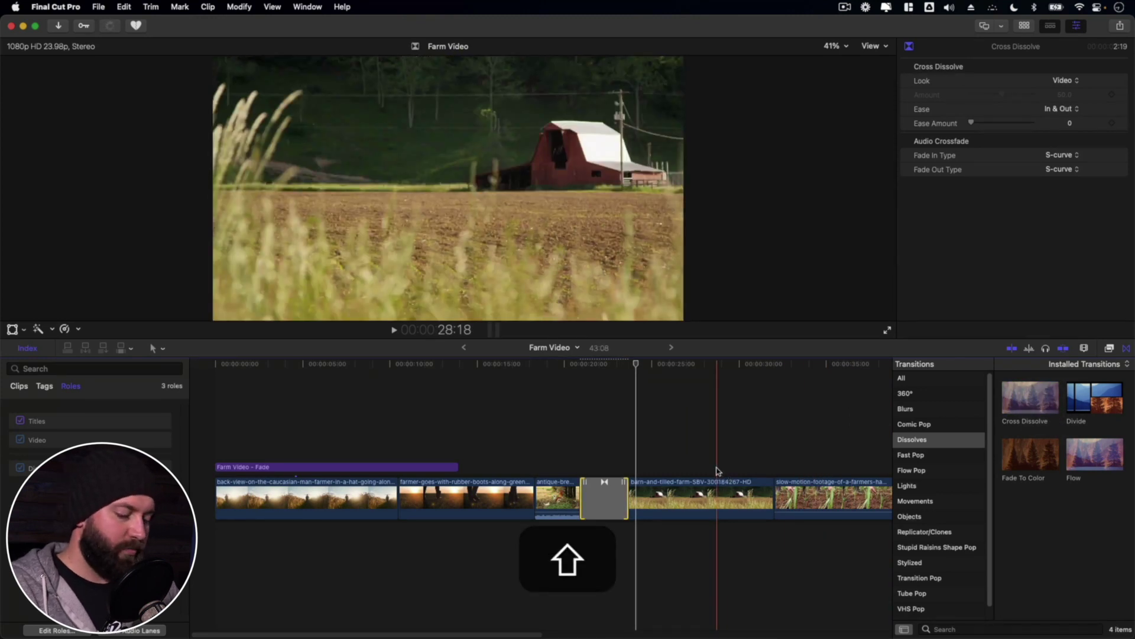
pyautogui.press('super+a')
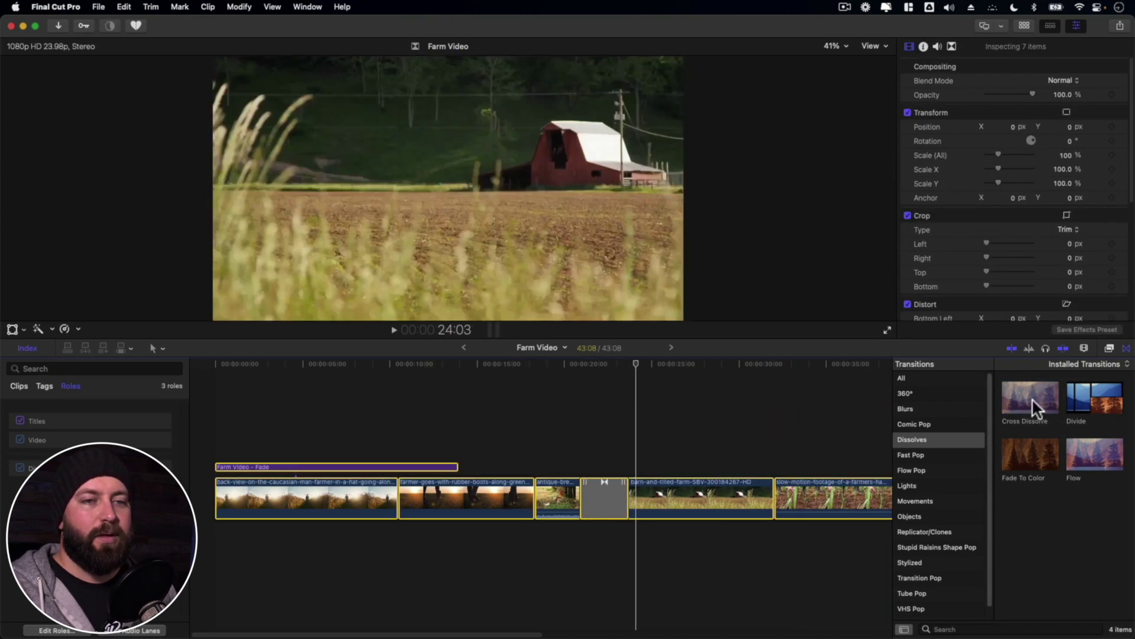
pyautogui.doubleClick(1031, 398)
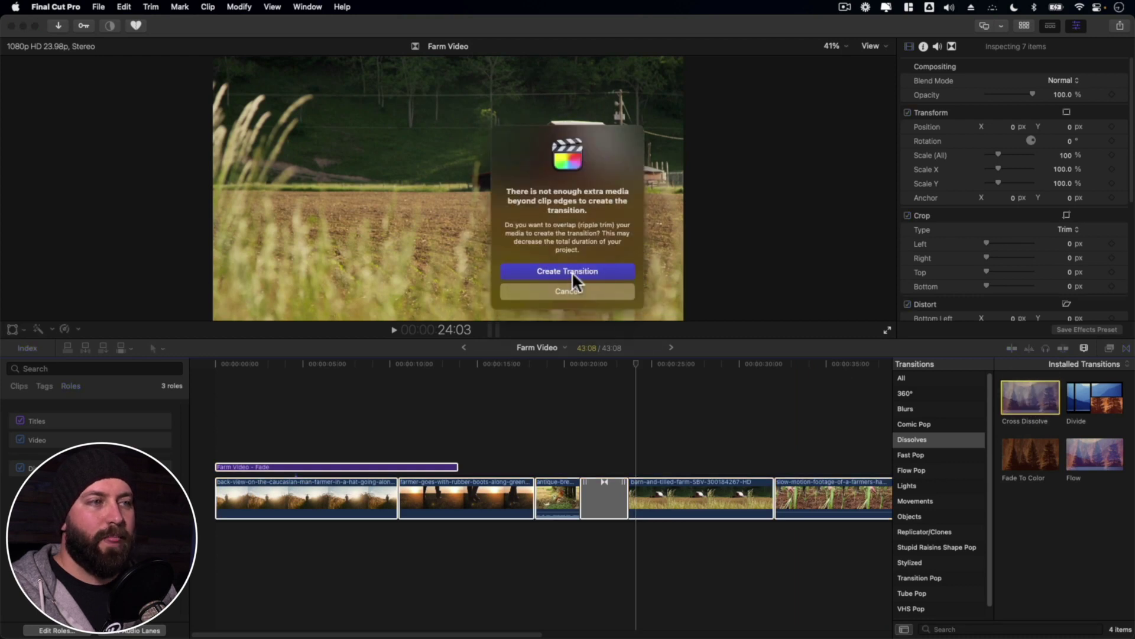
pyautogui.click(567, 271)
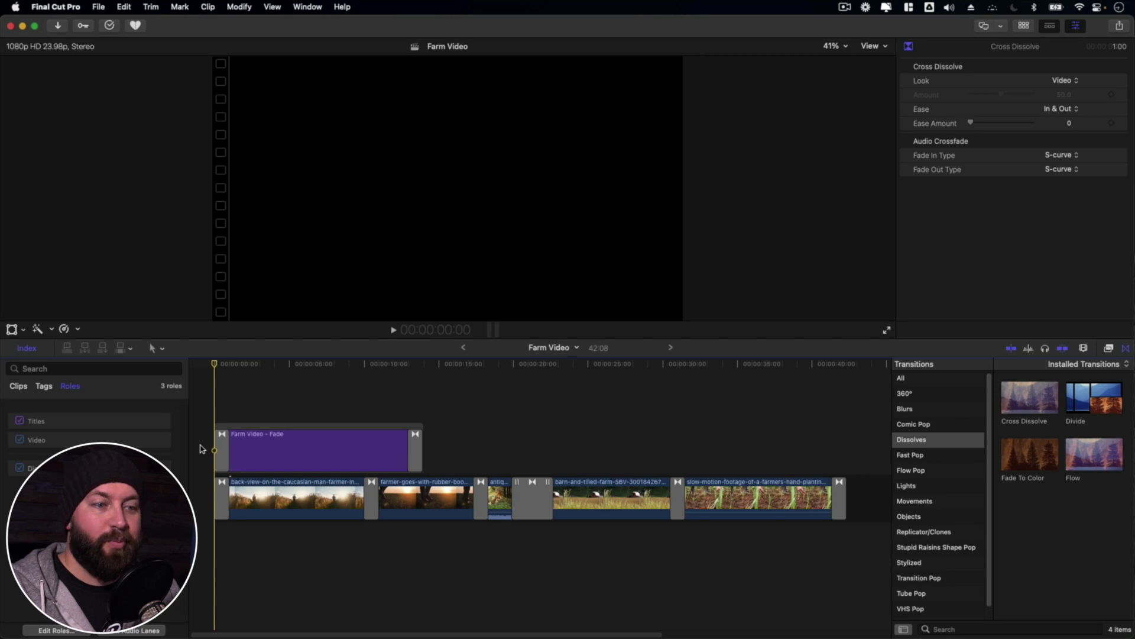
# Step: Inspect the chickens-clip transition in the Precision Editor, then close it
pyautogui.click(536, 494)
pyautogui.doubleClick(533, 495)
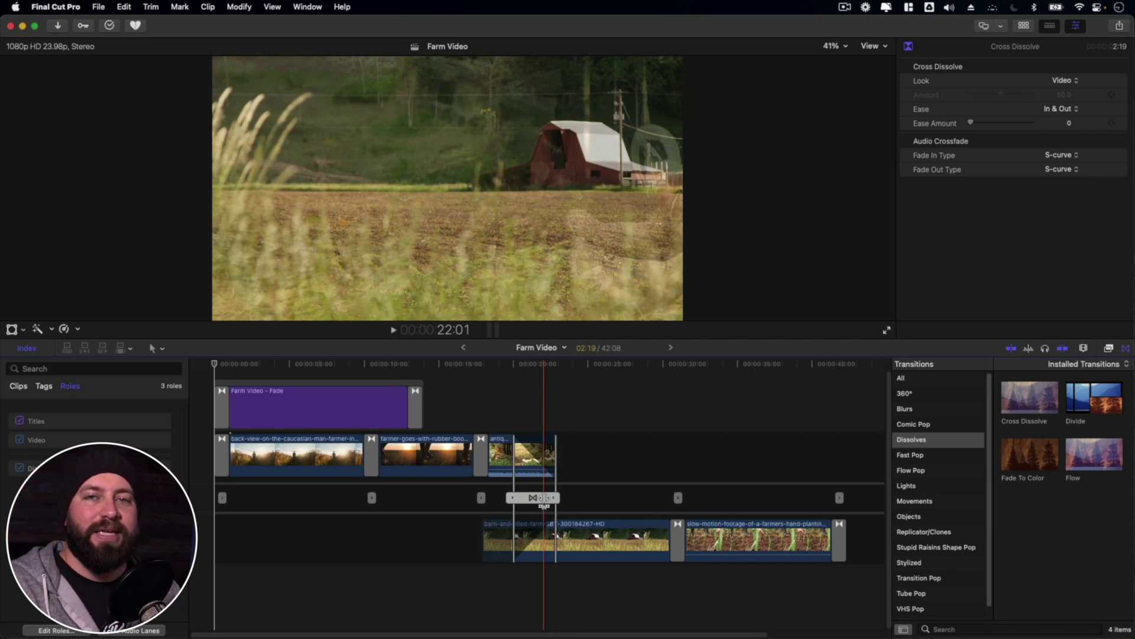
pyautogui.doubleClick(540, 498)
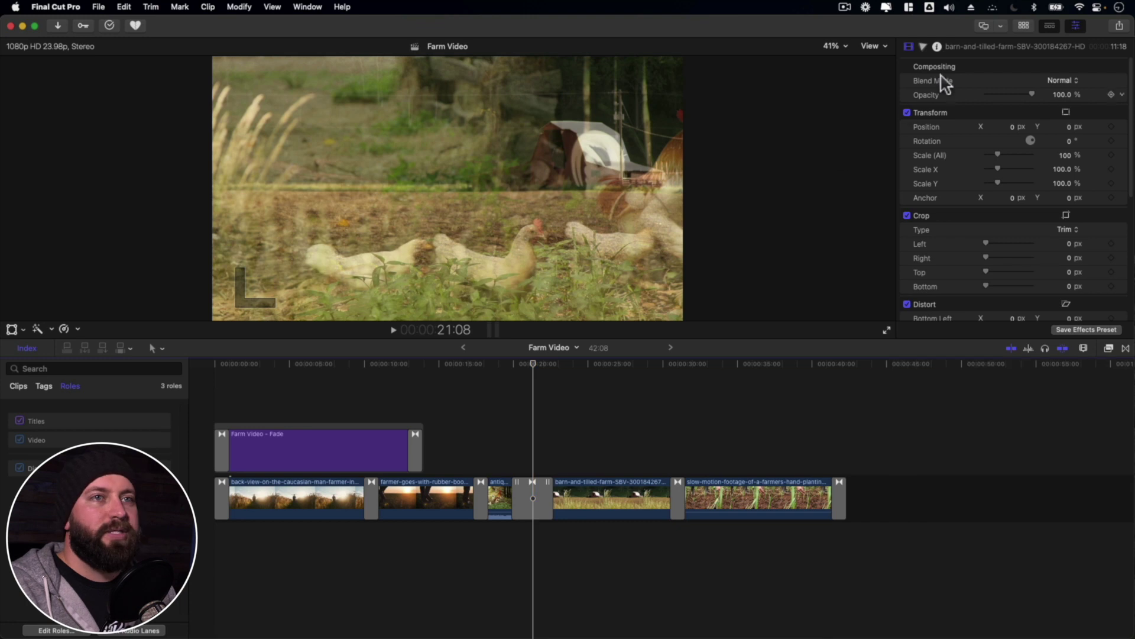
# Step: Place the letting-the-leaves-fall MP3 from the Audio collection under the video and preview it
pyautogui.click(1024, 26)
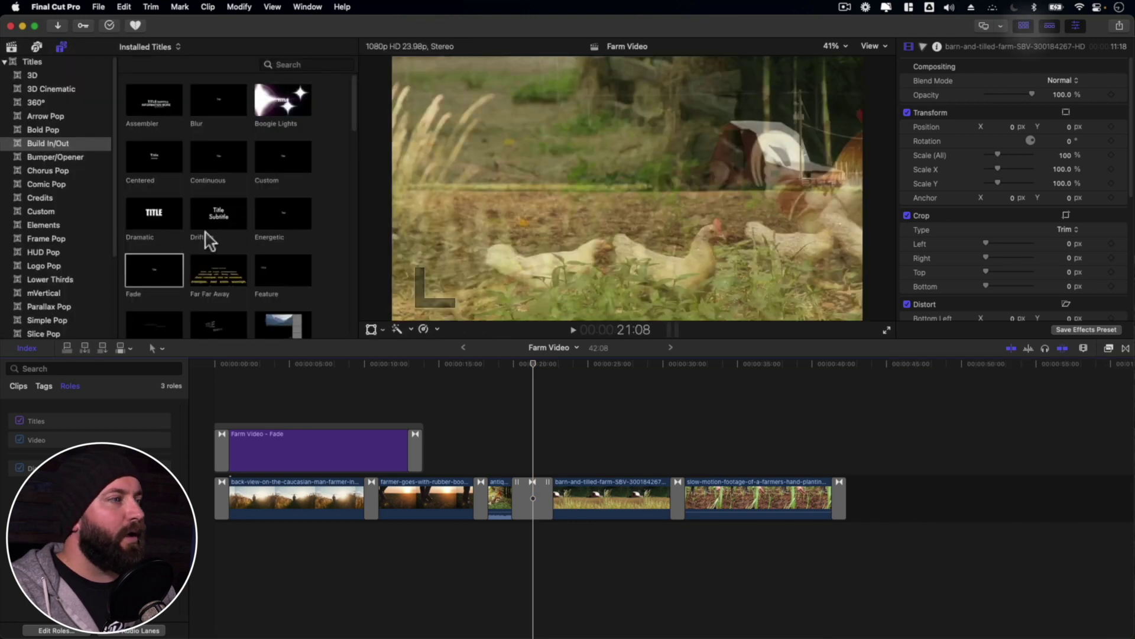
pyautogui.click(11, 47)
pyautogui.click(57, 171)
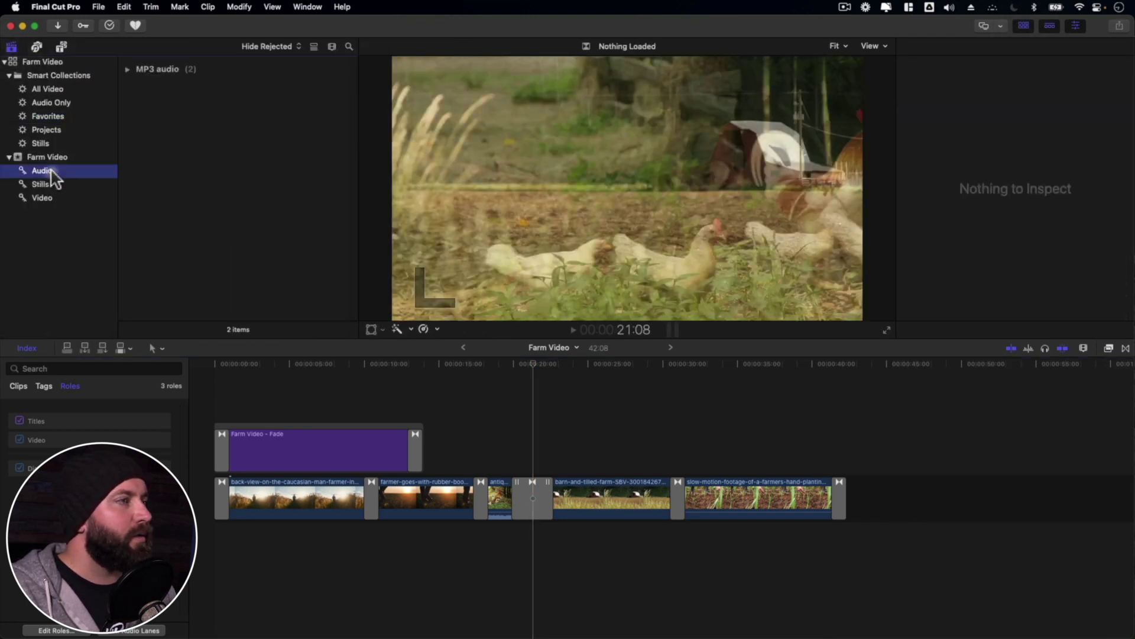
pyautogui.click(128, 69)
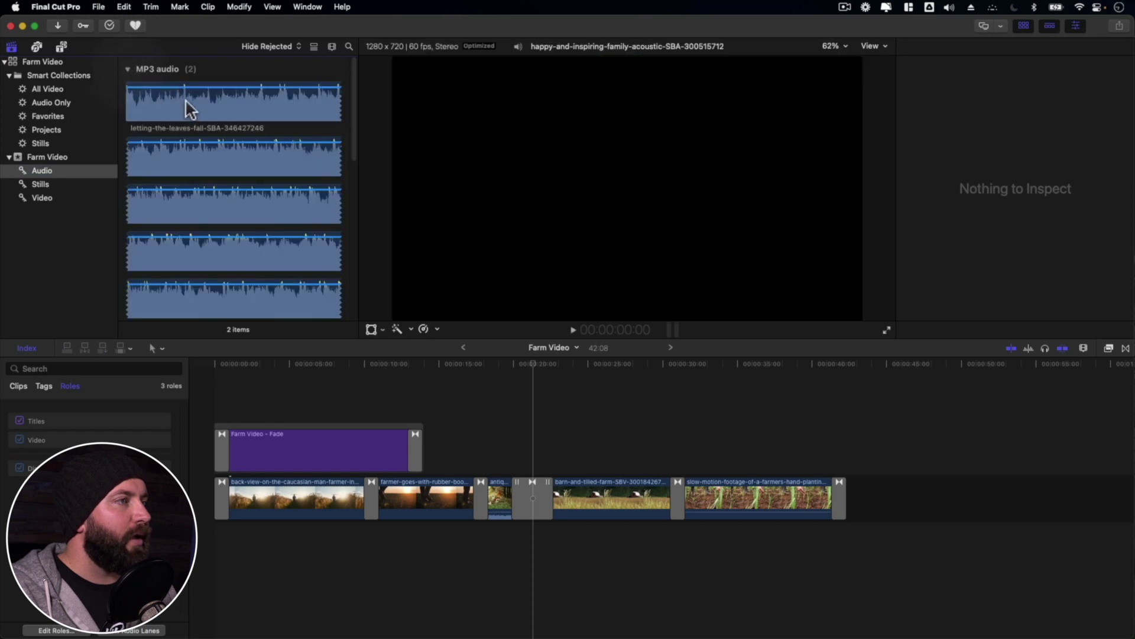
pyautogui.moveTo(197, 152); pyautogui.dragTo(216, 547)
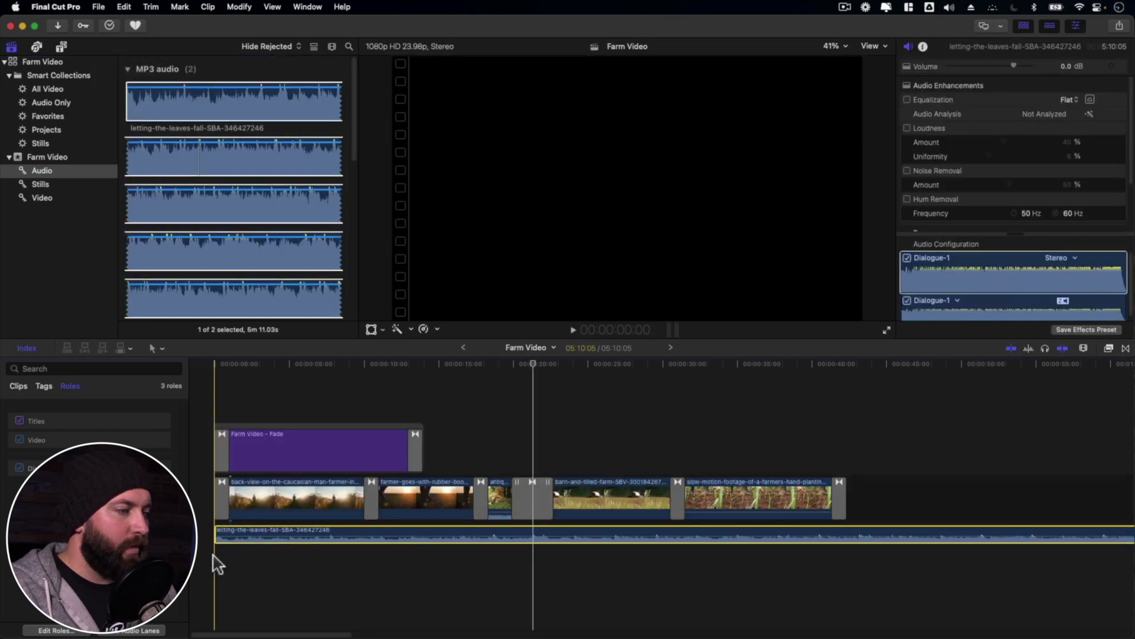
pyautogui.press('Home')
pyautogui.press('space')
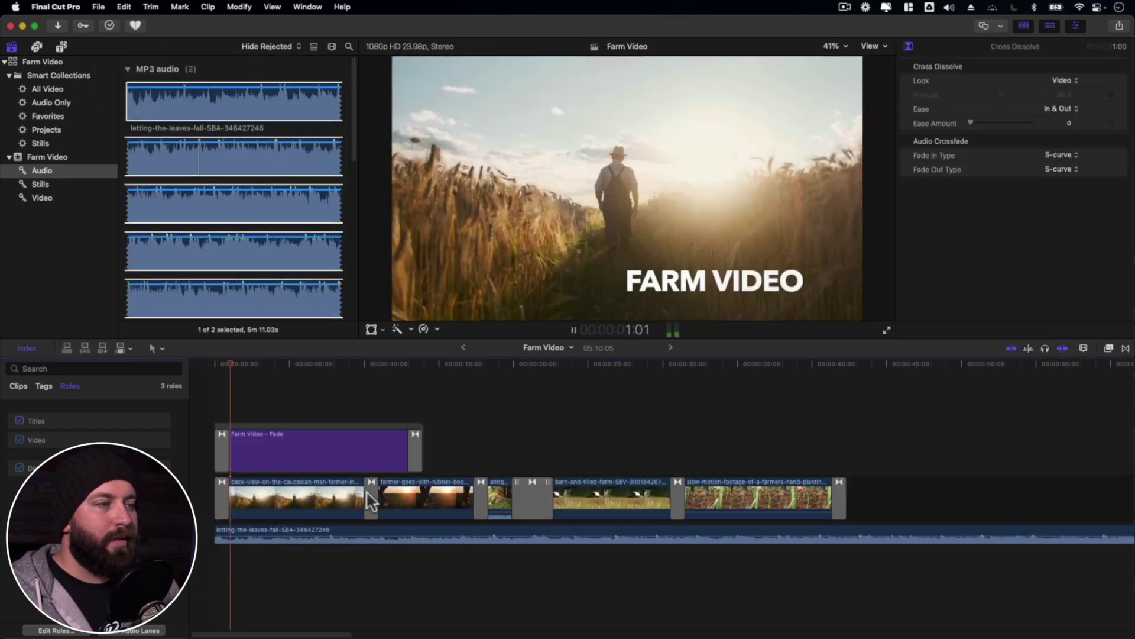
pyautogui.press('space')
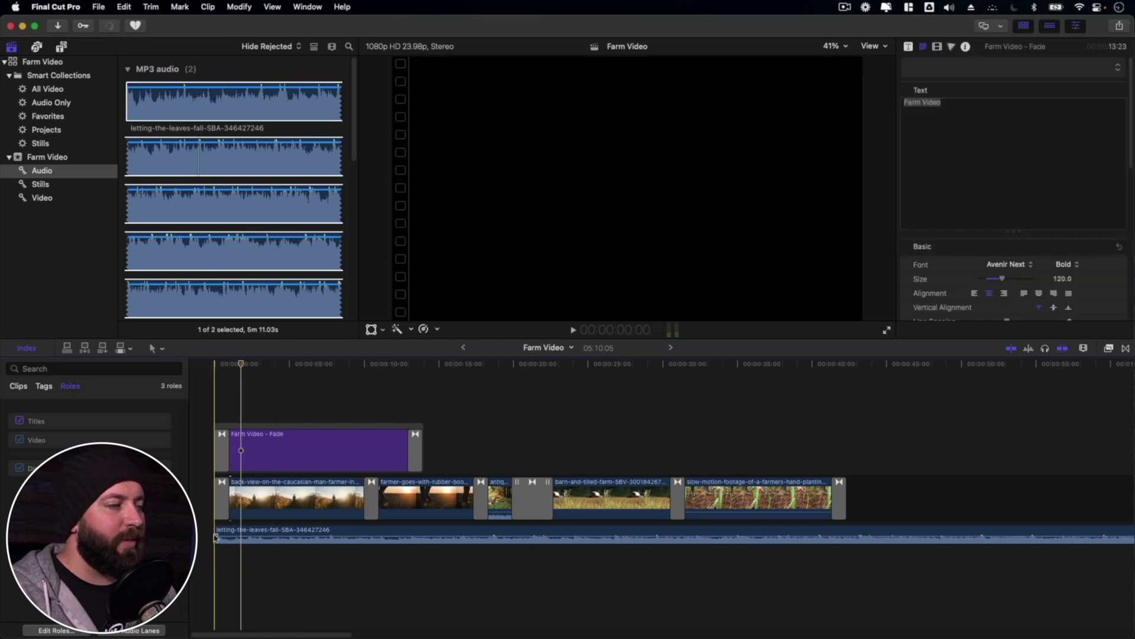
# Step: Lower the music track's volume to -3.1 dB
pyautogui.moveTo(215, 535); pyautogui.dragTo(242, 534)
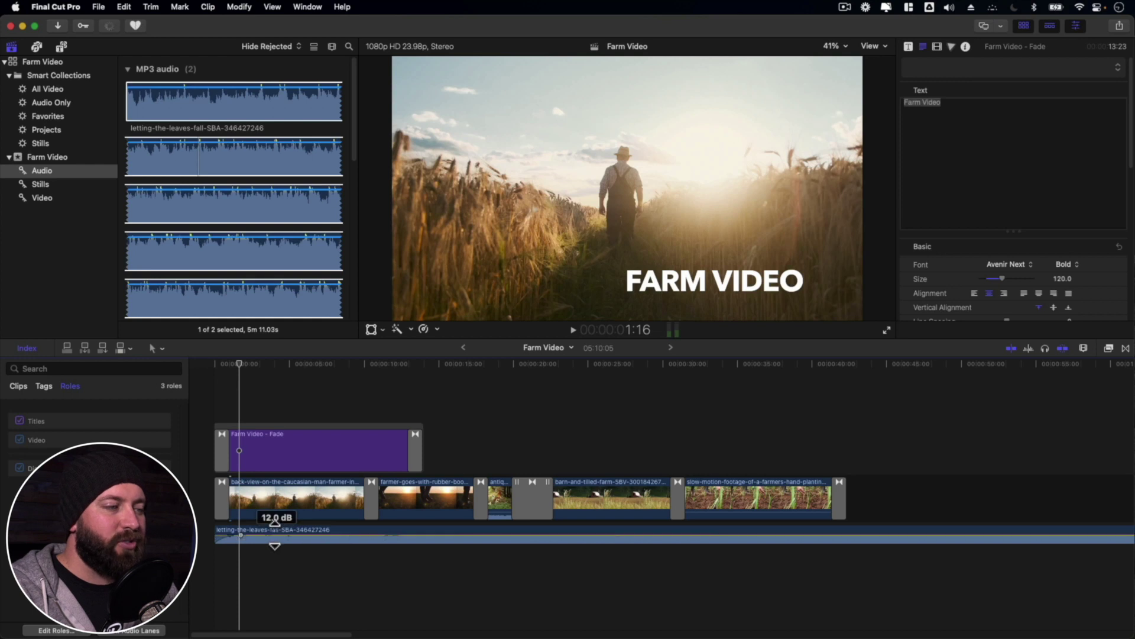
pyautogui.hotkey('ctrl', '-')
pyautogui.hotkey('ctrl', '-')
pyautogui.hotkey('ctrl', '-')
pyautogui.hotkey('ctrl', '-')
pyautogui.hotkey('ctrl', '-')
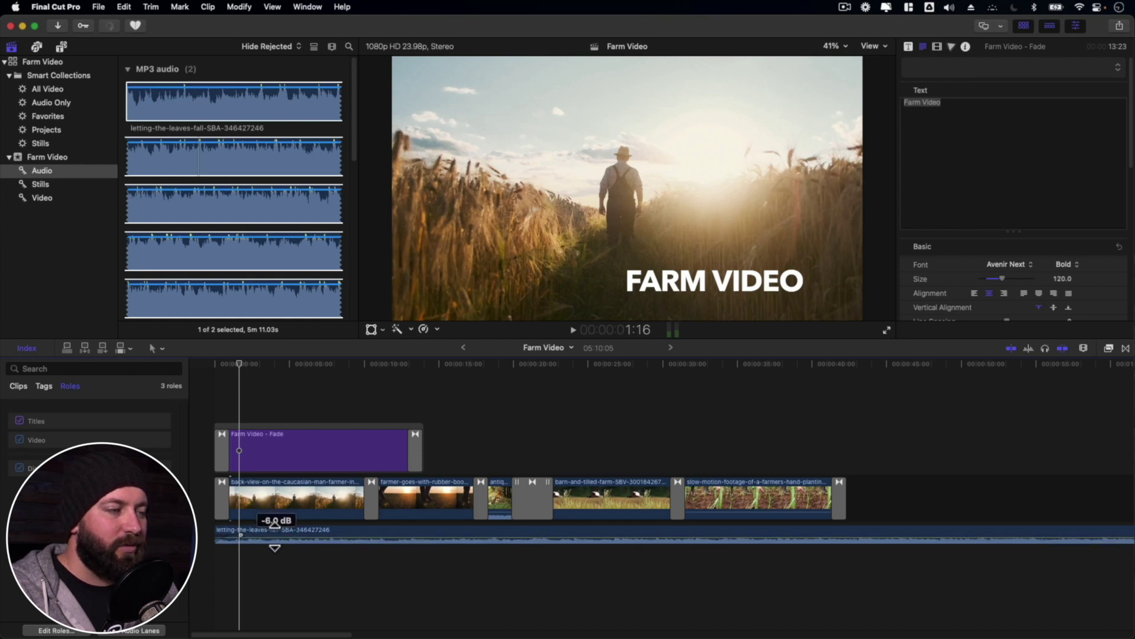
pyautogui.press('ctrl+super+1')
pyautogui.click(651, 535)
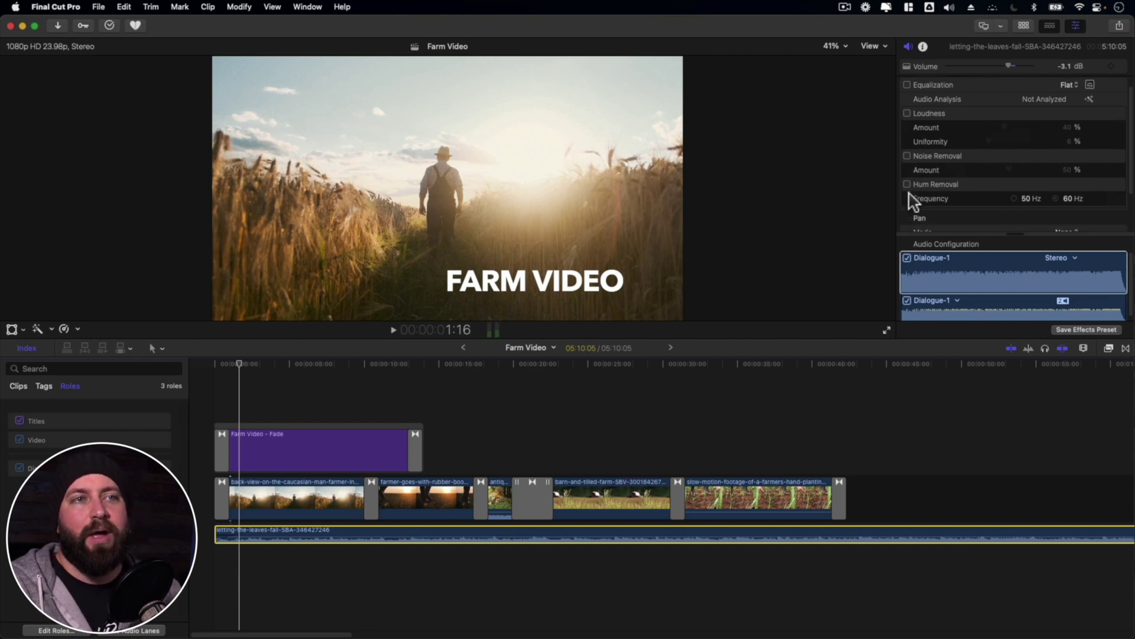
pyautogui.scroll(-3, 917, 197)
pyautogui.scroll(3, 976, 202)
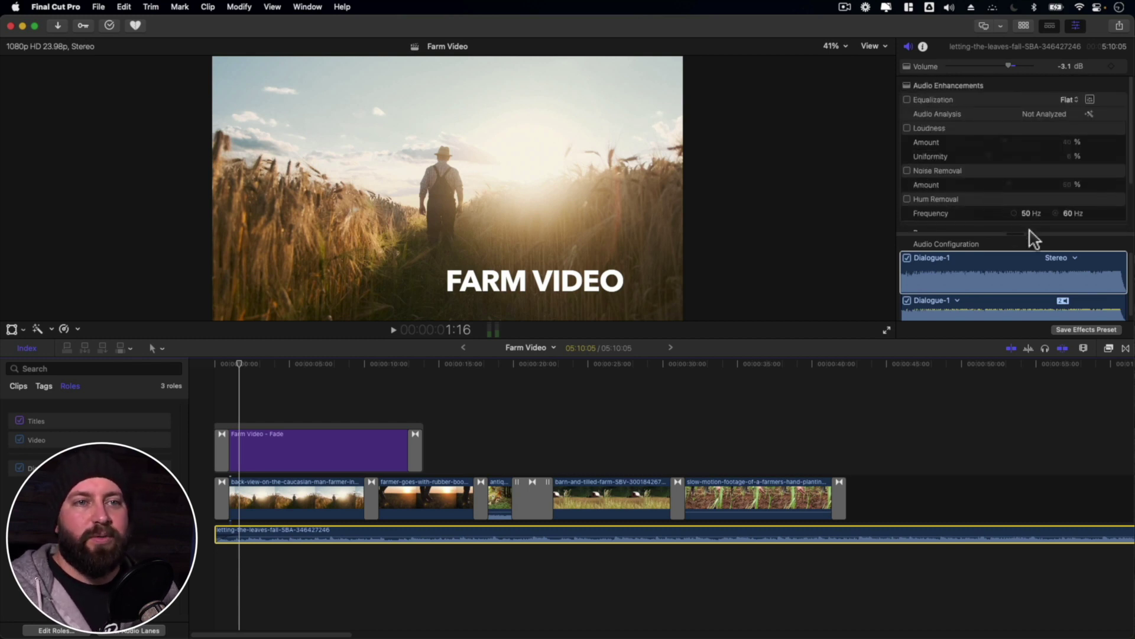
pyautogui.click(1061, 260)
# Step: Trim the music to end with the video at 42:08 and add a fade-out
pyautogui.click(847, 531)
pyautogui.hotkey('alt', ']')
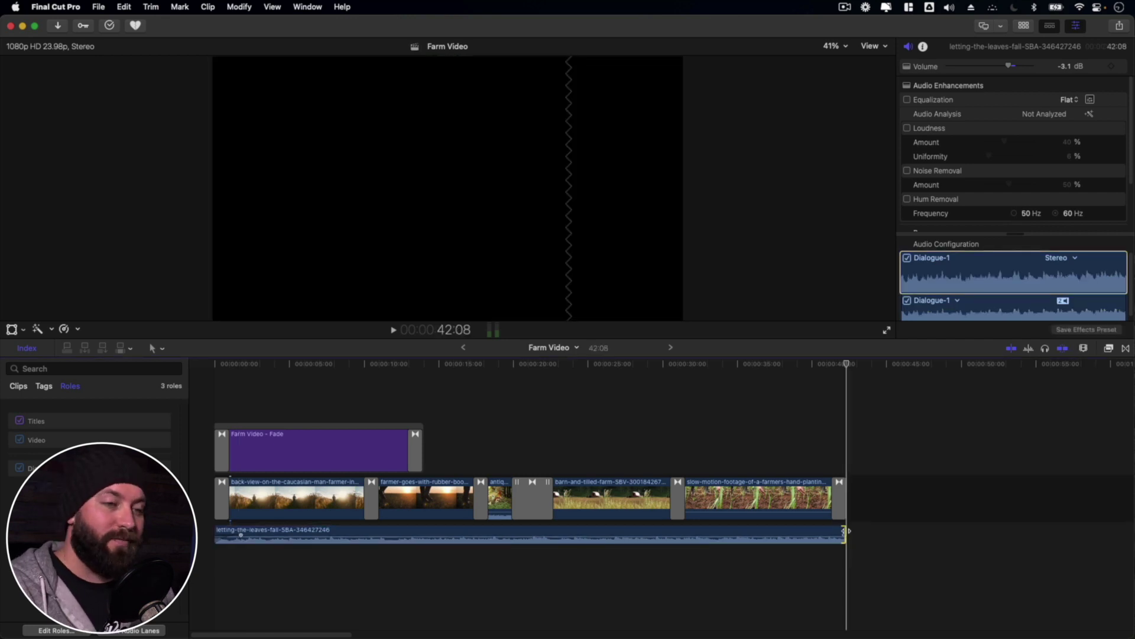
pyautogui.moveTo(845, 535); pyautogui.dragTo(819, 534)
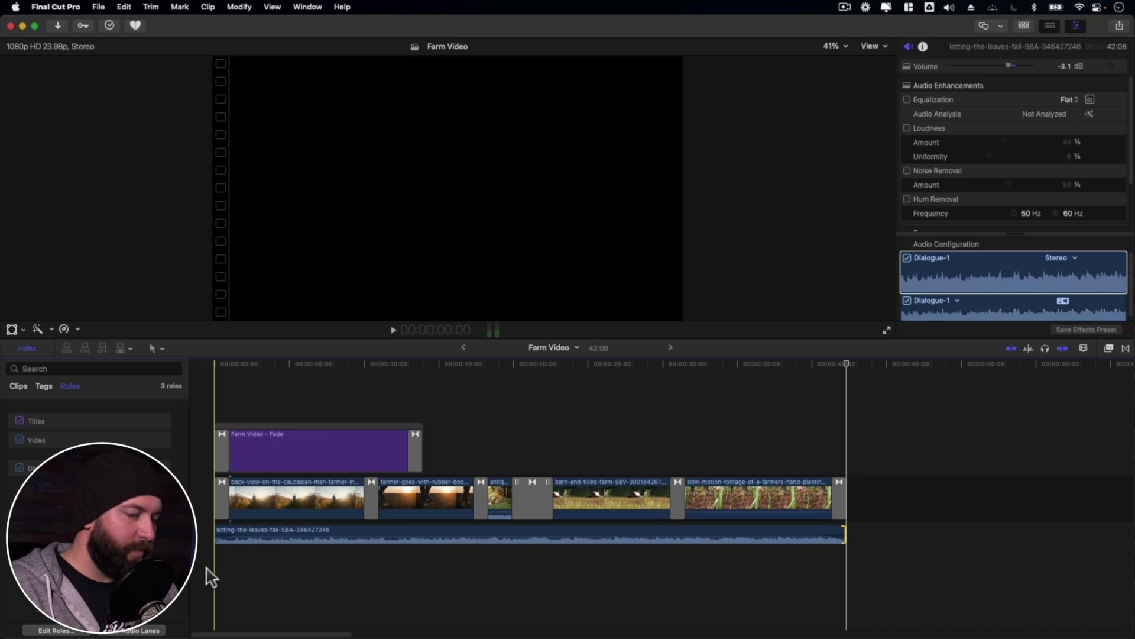
# Step: Play back the edit with the music from start to end
pyautogui.press('space')
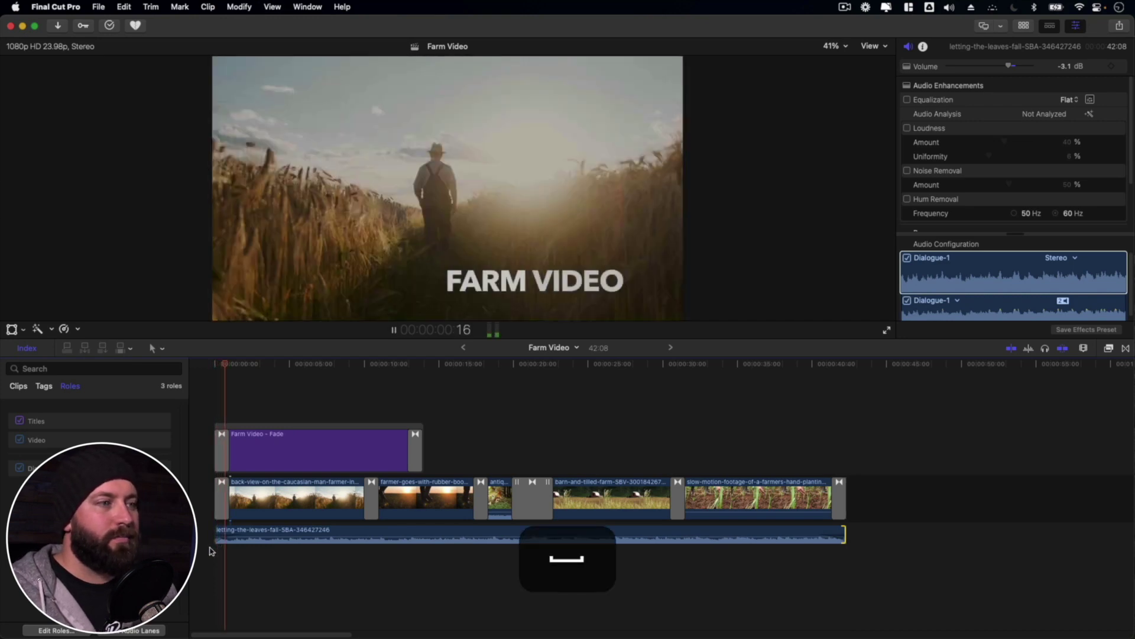
pyautogui.click(367, 408)
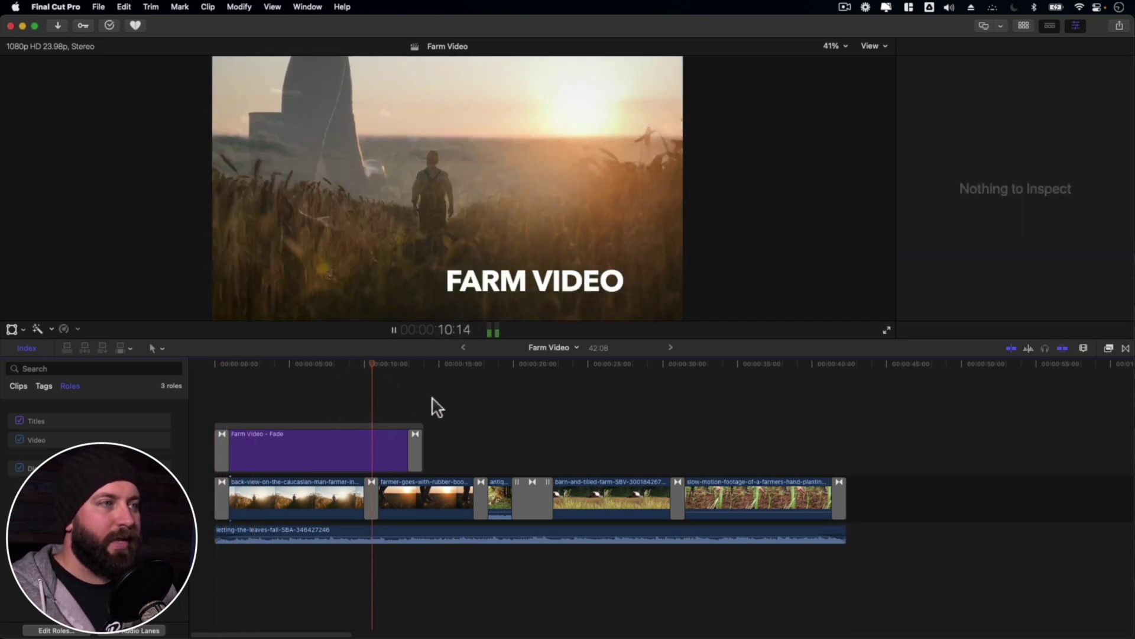
pyautogui.click(824, 446)
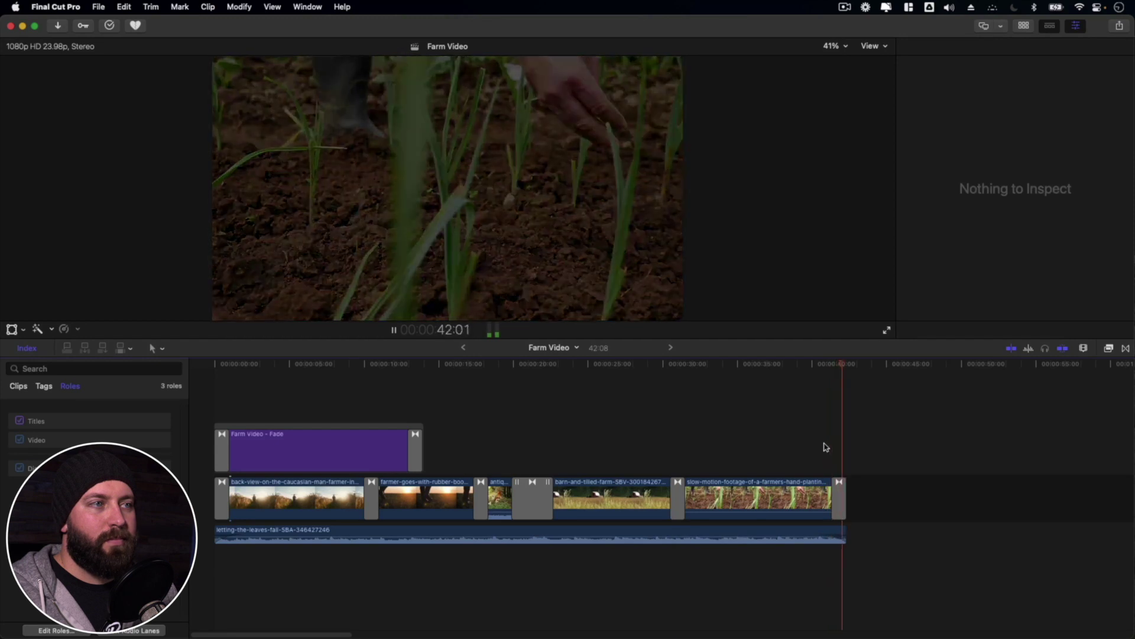
pyautogui.press('space')
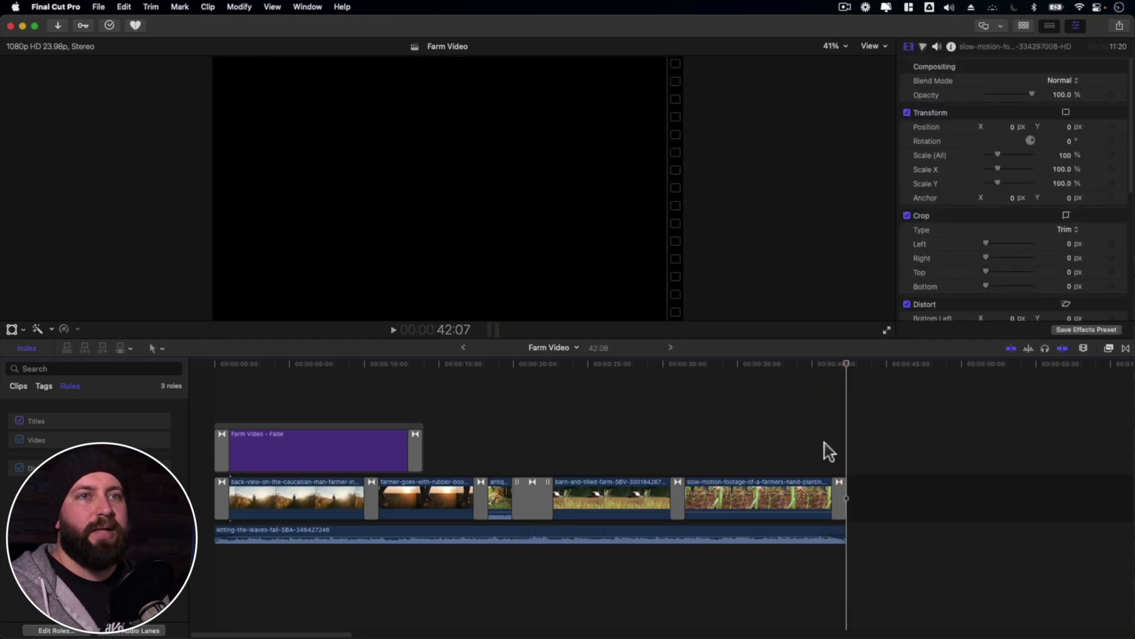
pyautogui.click(1076, 25)
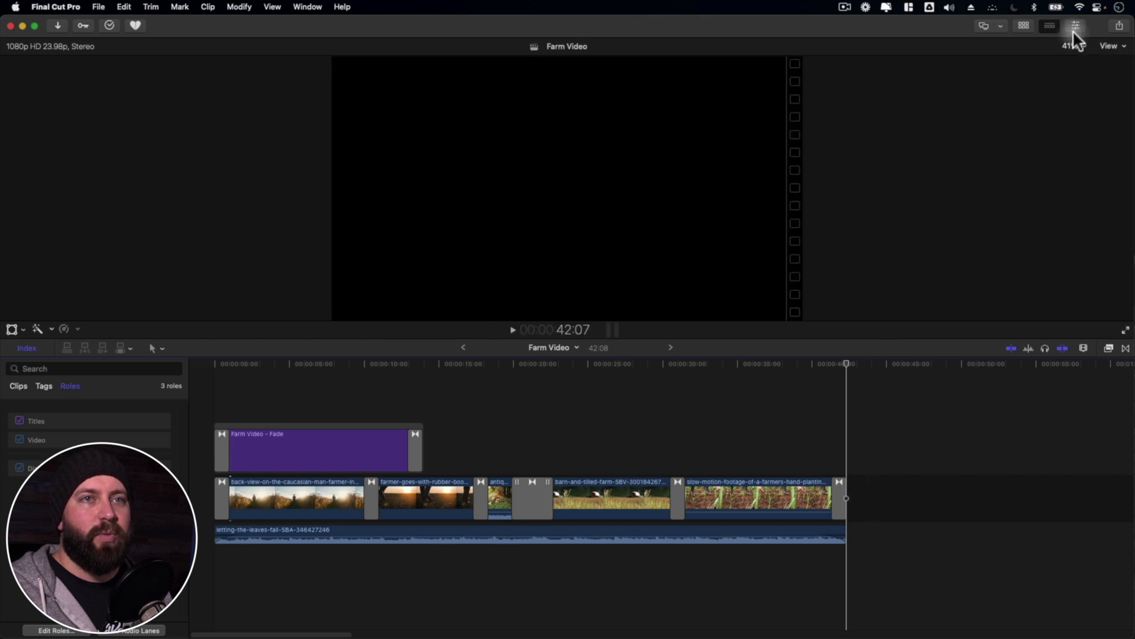
# Step: Export the project as Farm Video.m4v using Apple Devices 1080p with H.264 Better Quality
pyautogui.click(1120, 26)
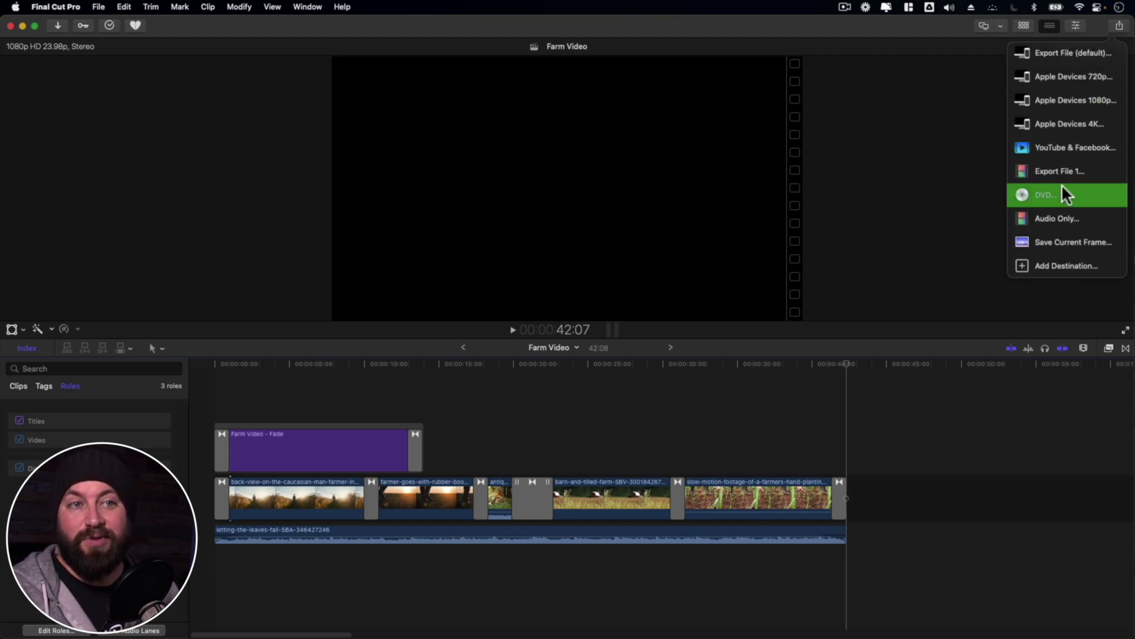
pyautogui.click(1063, 108)
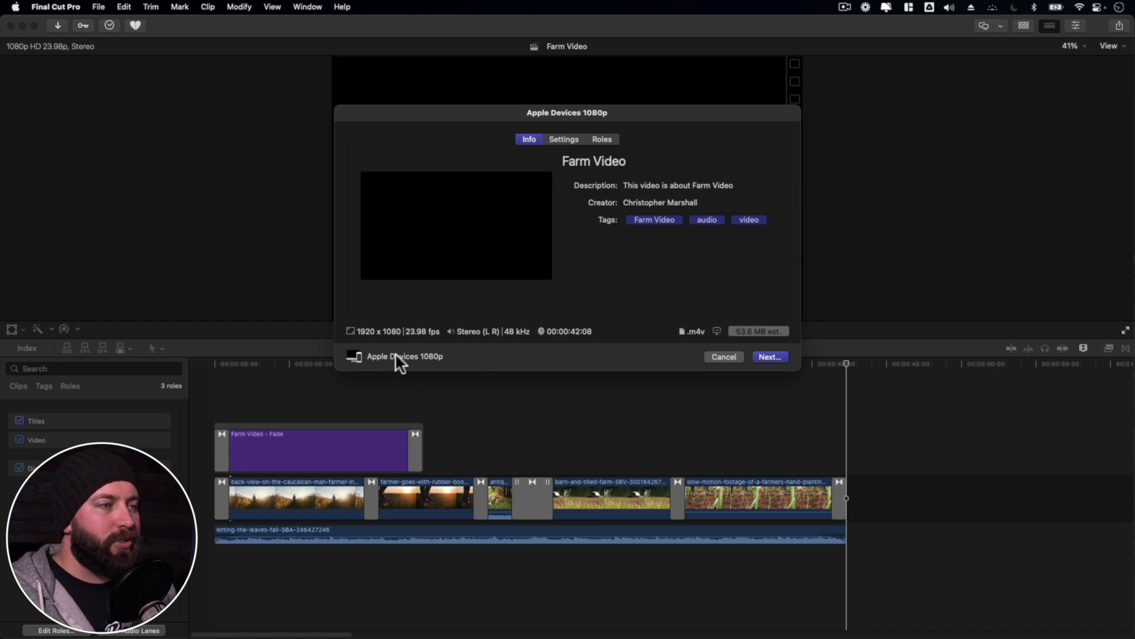
pyautogui.click(563, 140)
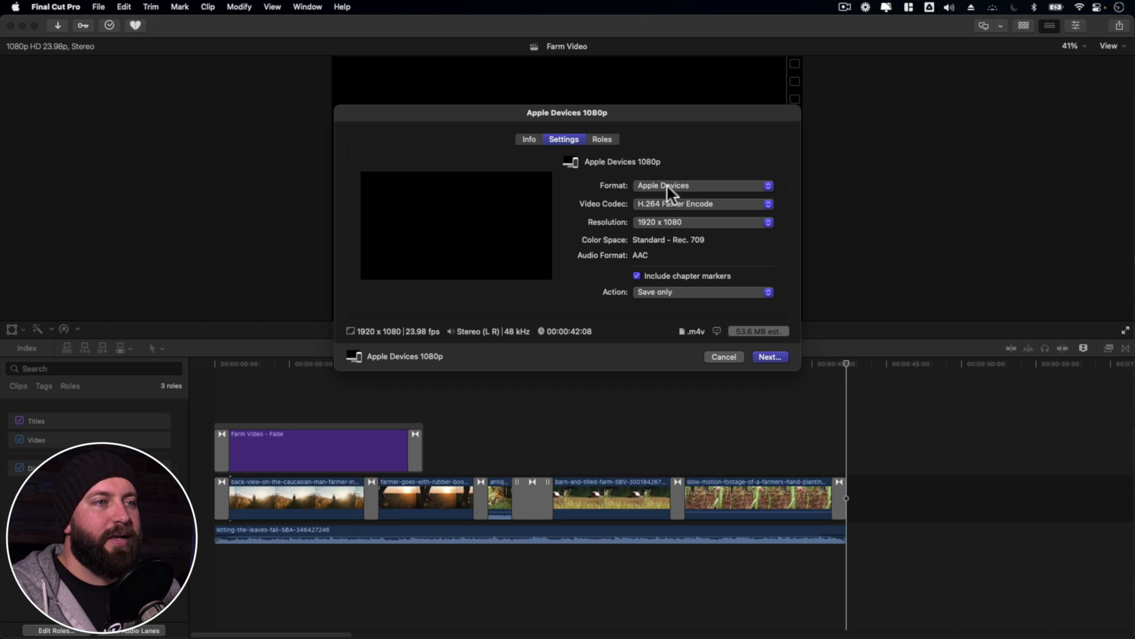
pyautogui.click(676, 204)
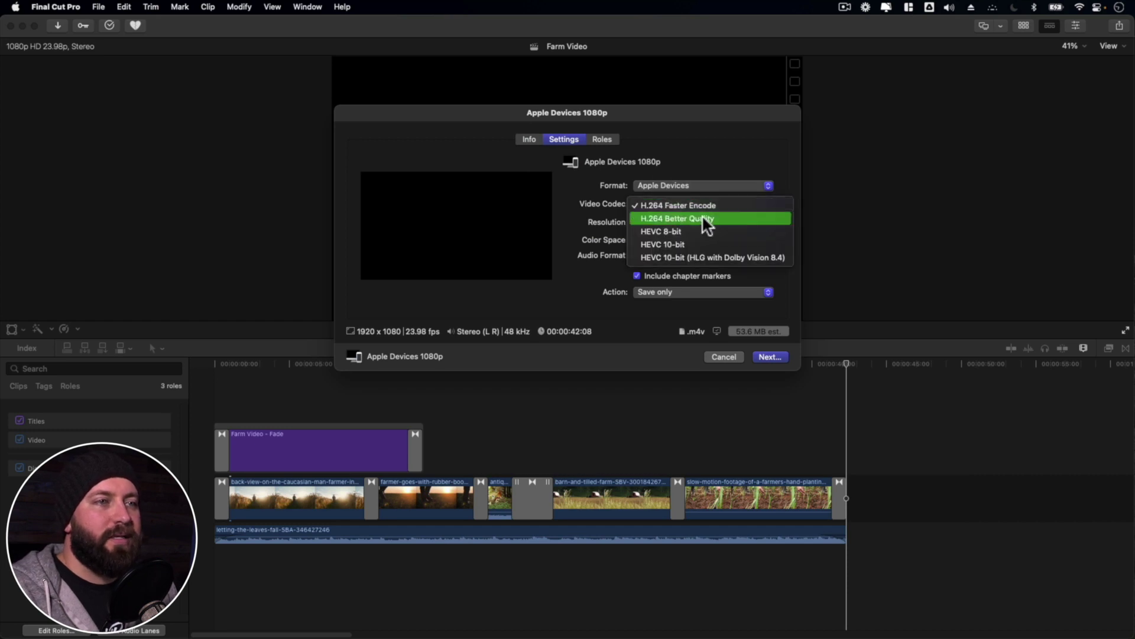
pyautogui.click(664, 220)
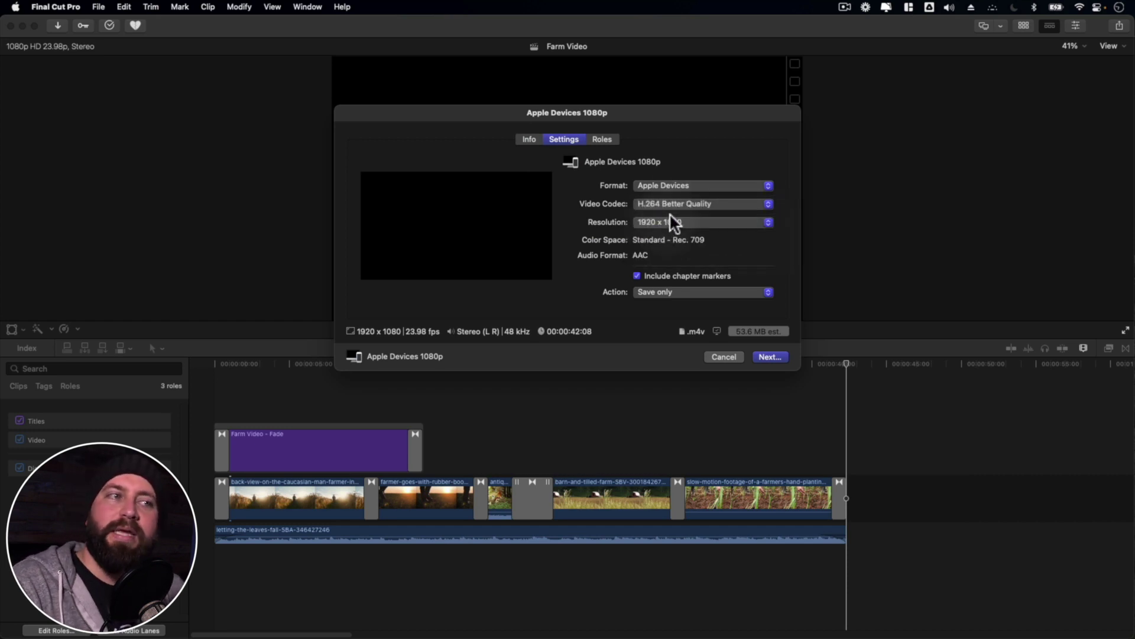
pyautogui.click(763, 357)
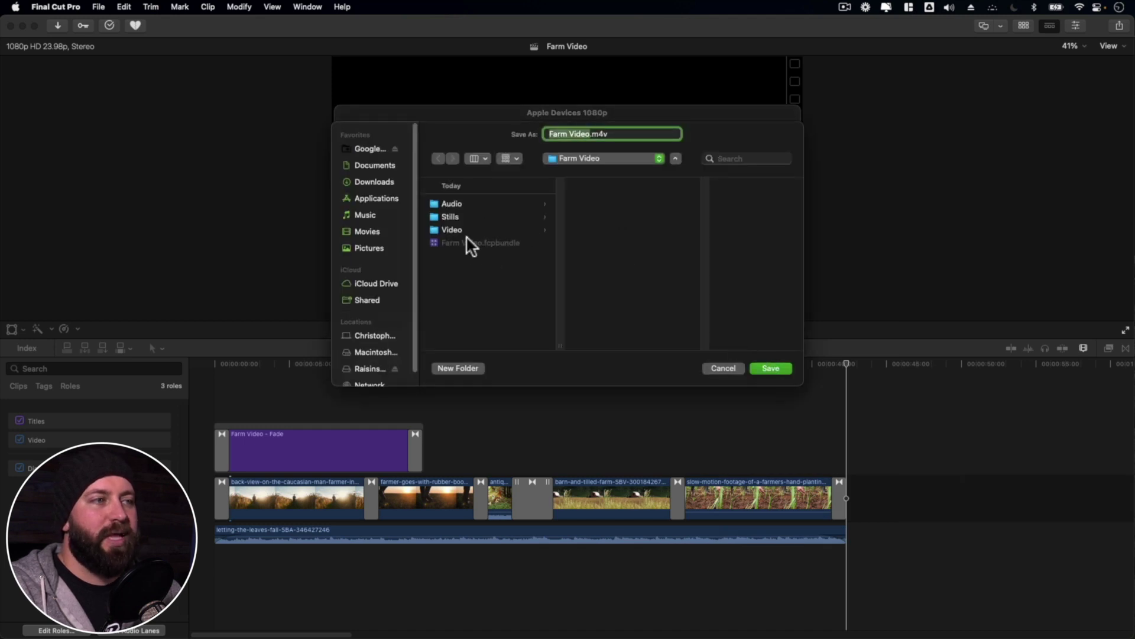
pyautogui.click(771, 368)
# Step: Check the sharing task's progress in the background tasks window
pyautogui.click(109, 25)
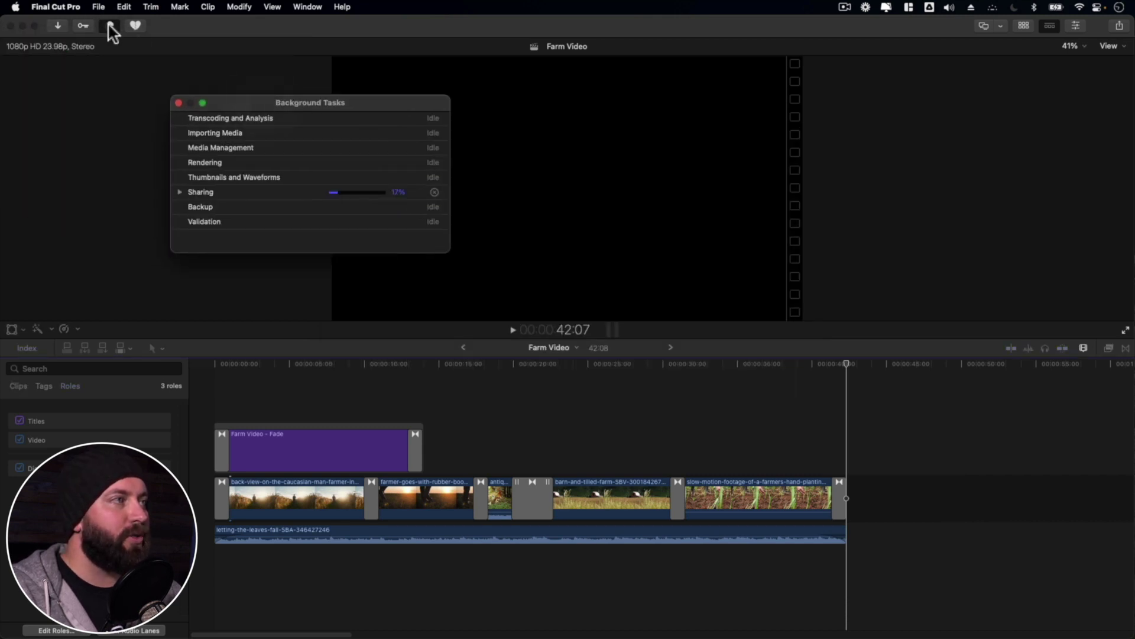
pyautogui.click(177, 191)
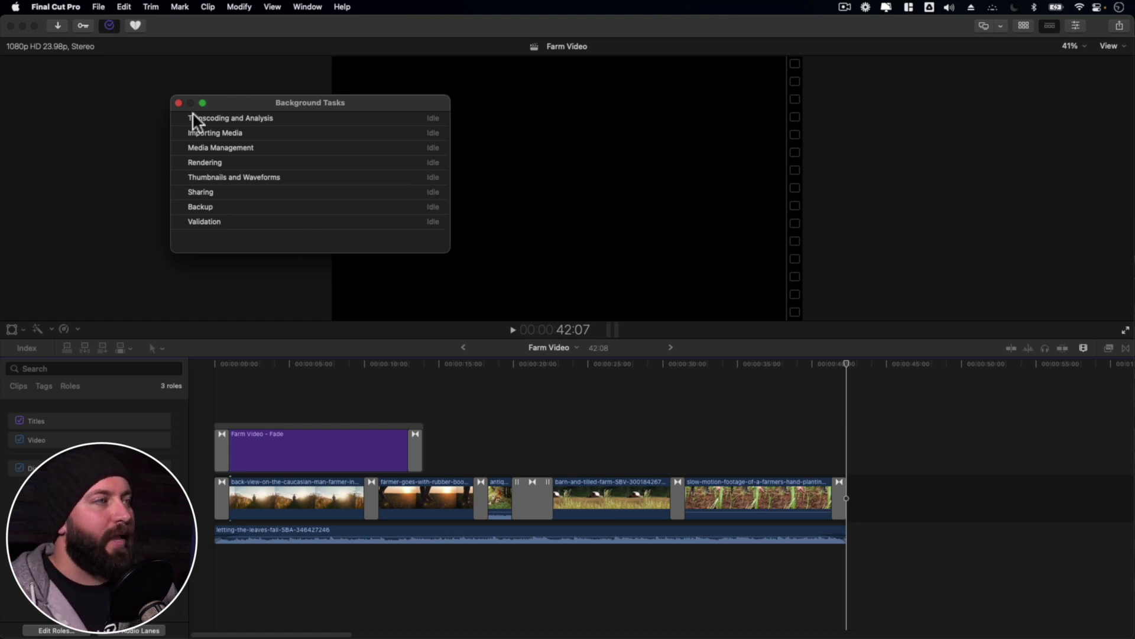
pyautogui.click(178, 103)
# Step: Open the Farm Video folder on the desktop and play Farm Video.m4v
pyautogui.moveTo(1130, 219); pyautogui.dragTo(1034, 216)
pyautogui.click(1098, 178)
pyautogui.doubleClick(1098, 177)
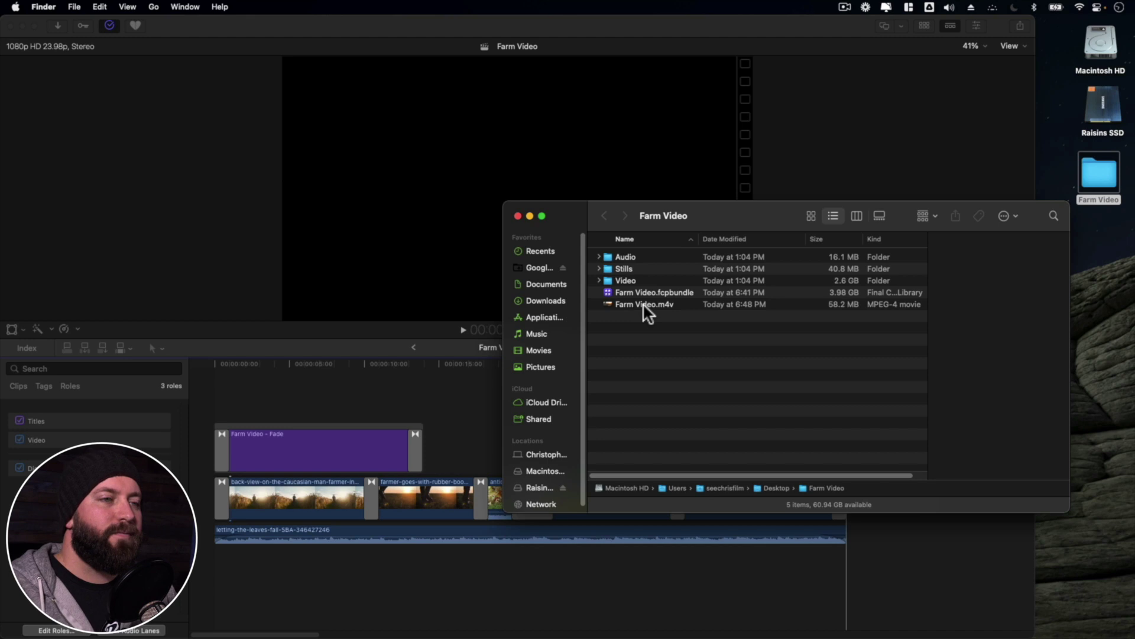
pyautogui.doubleClick(648, 304)
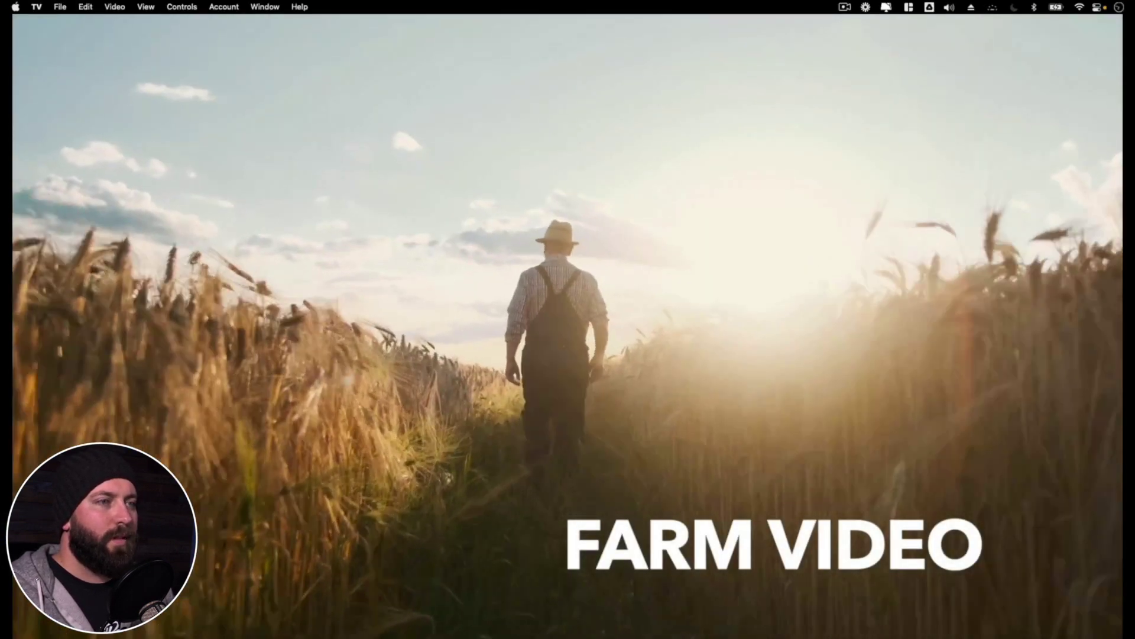
# Step: Exit full-screen playback so Farm Video plays in the TV app's own window
pyautogui.press('Escape')
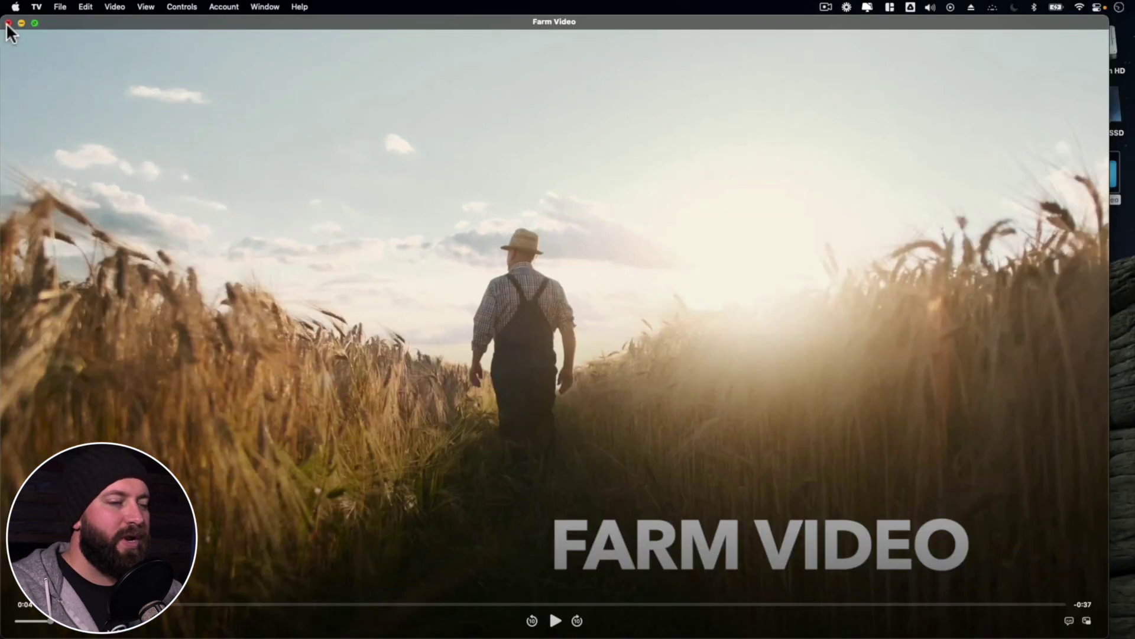